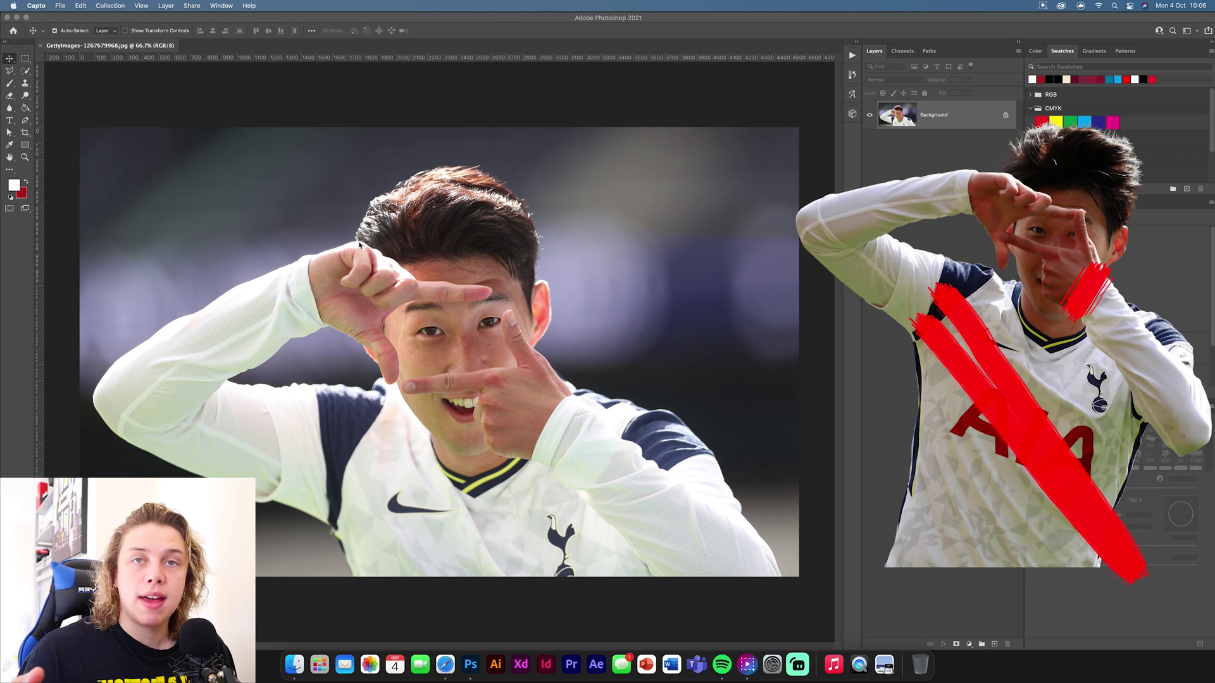
Unlock the background layer, convert it to a smart object and rename it Son.
{"action": "left_click", "coordinate": [1007, 117]}
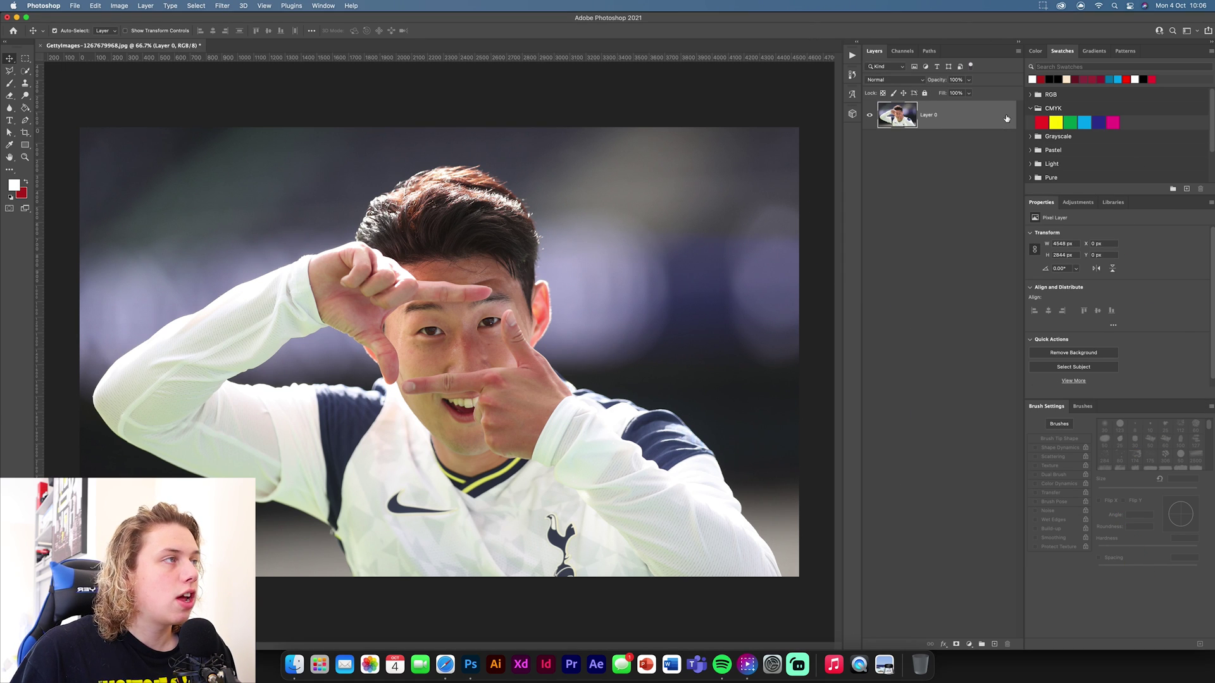
{"action": "right_click", "coordinate": [997, 120]}
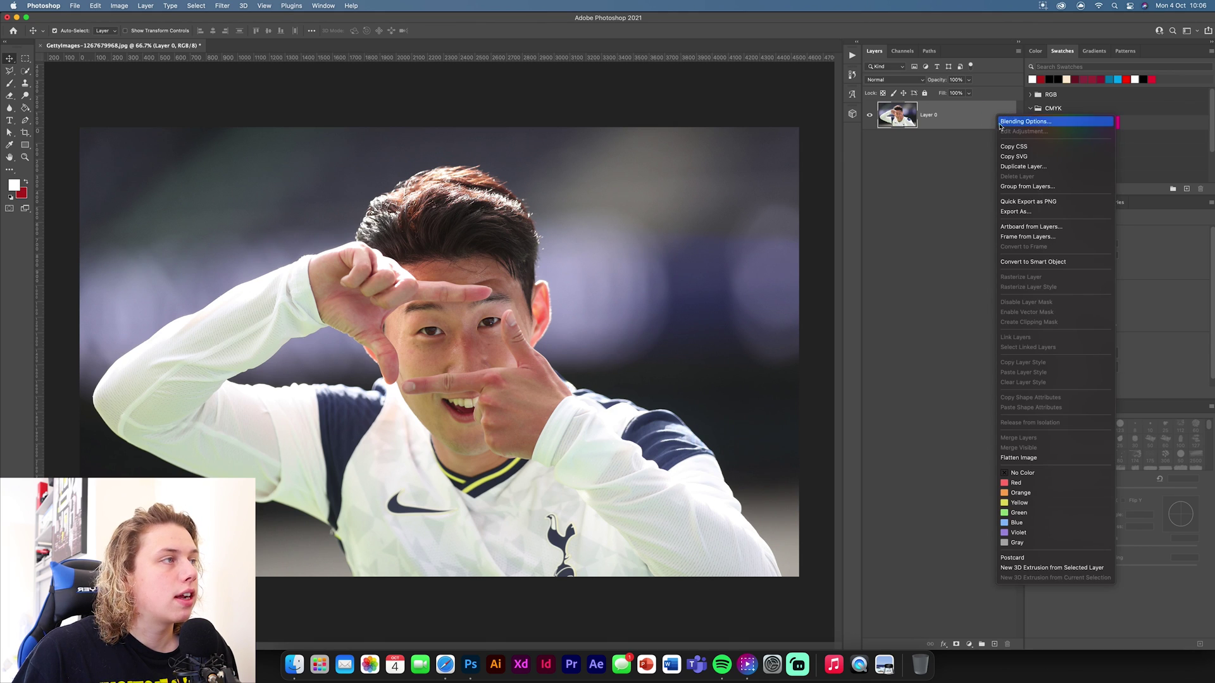
{"action": "left_click", "coordinate": [1017, 261]}
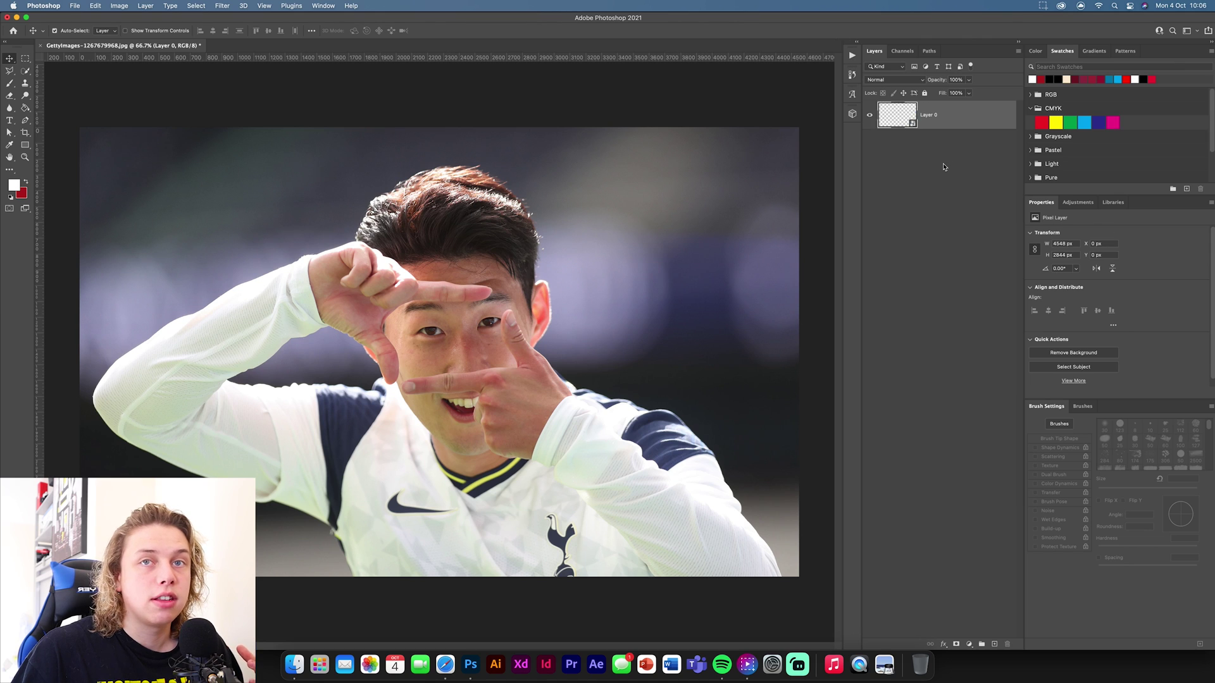
{"action": "double_click", "coordinate": [932, 117]}
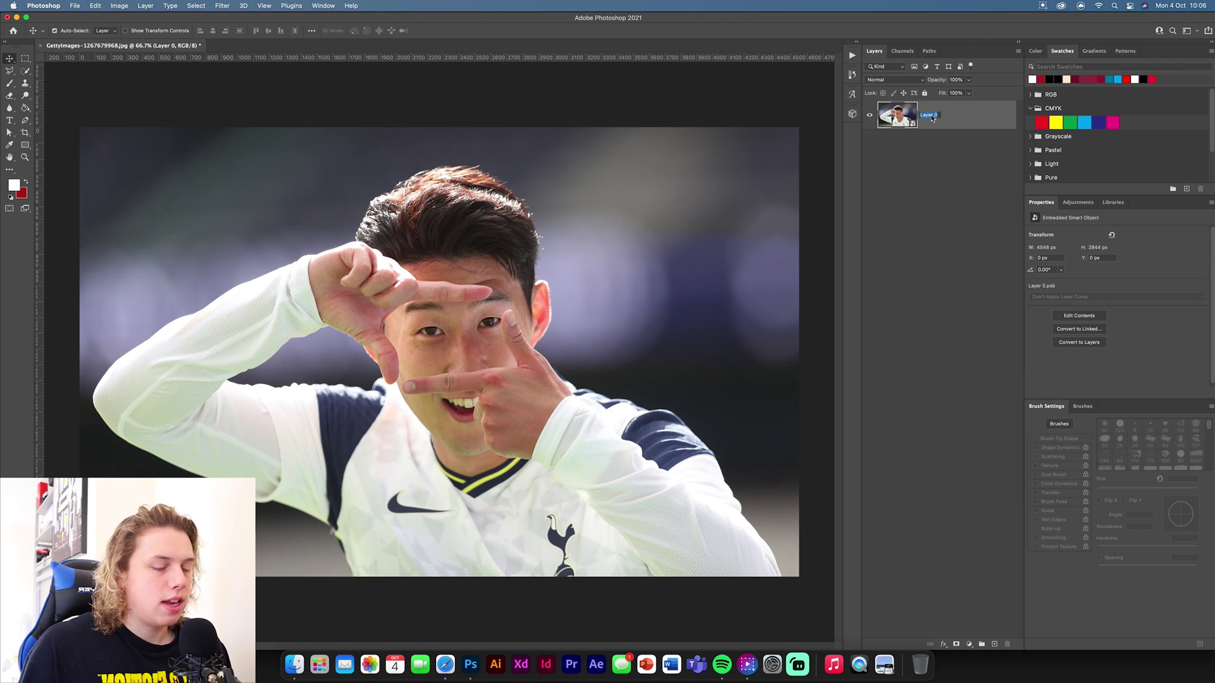
{"action": "type", "text": "Son"}
{"action": "key", "text": "Return"}
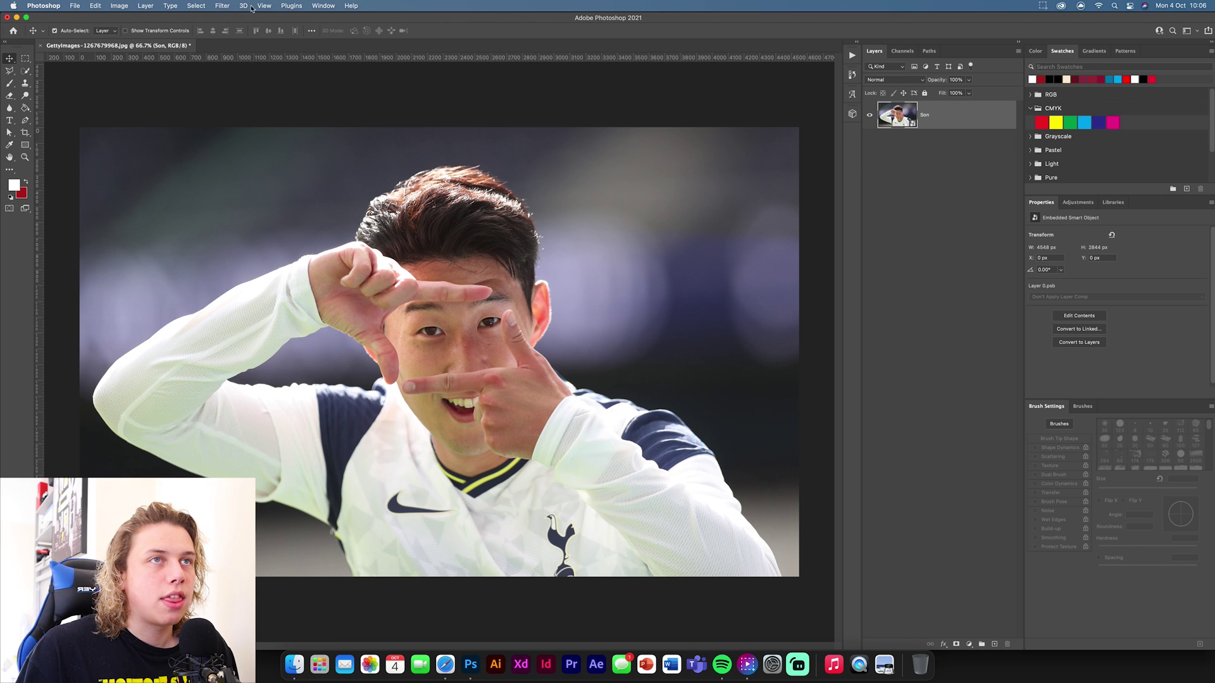
Open Neural Filters for the Son layer.
{"action": "left_click", "coordinate": [224, 7]}
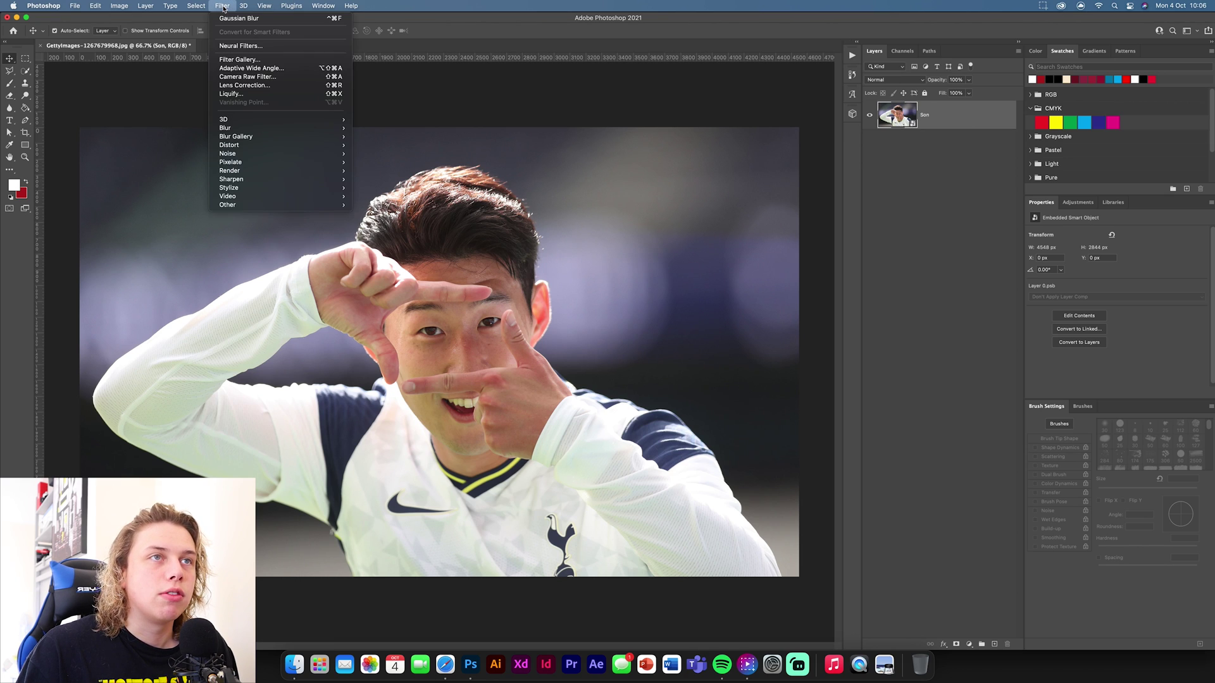
{"action": "left_click", "coordinate": [232, 46]}
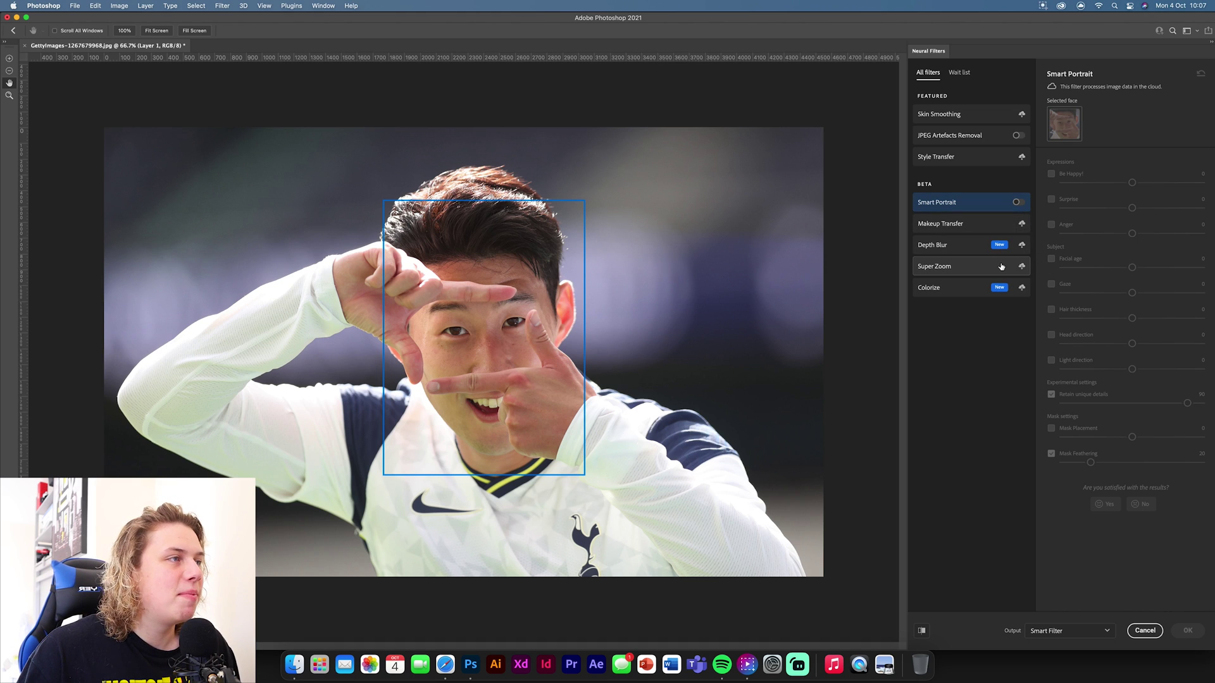
Try Smart Portrait with Be Happy! at +13, compare the effect, reset the value to 0 and switch the filter off.
{"action": "left_click", "coordinate": [1017, 204]}
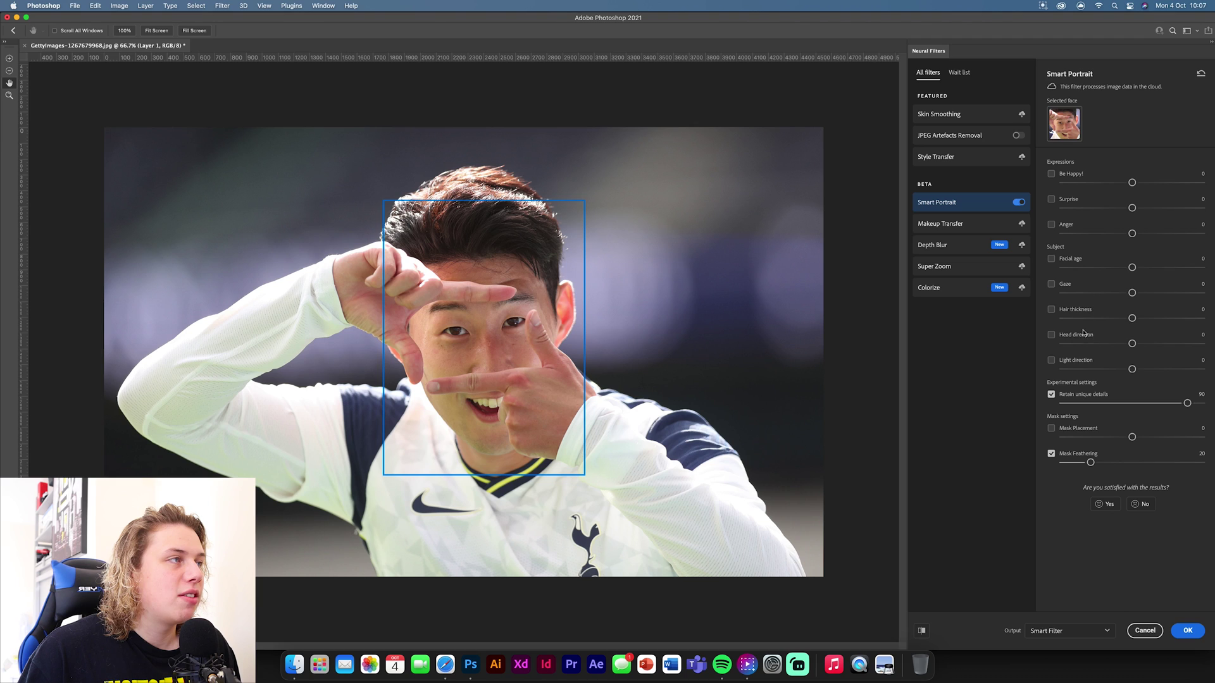
{"action": "left_click_drag", "start_coordinate": [1132, 183], "coordinate": [1151, 185]}
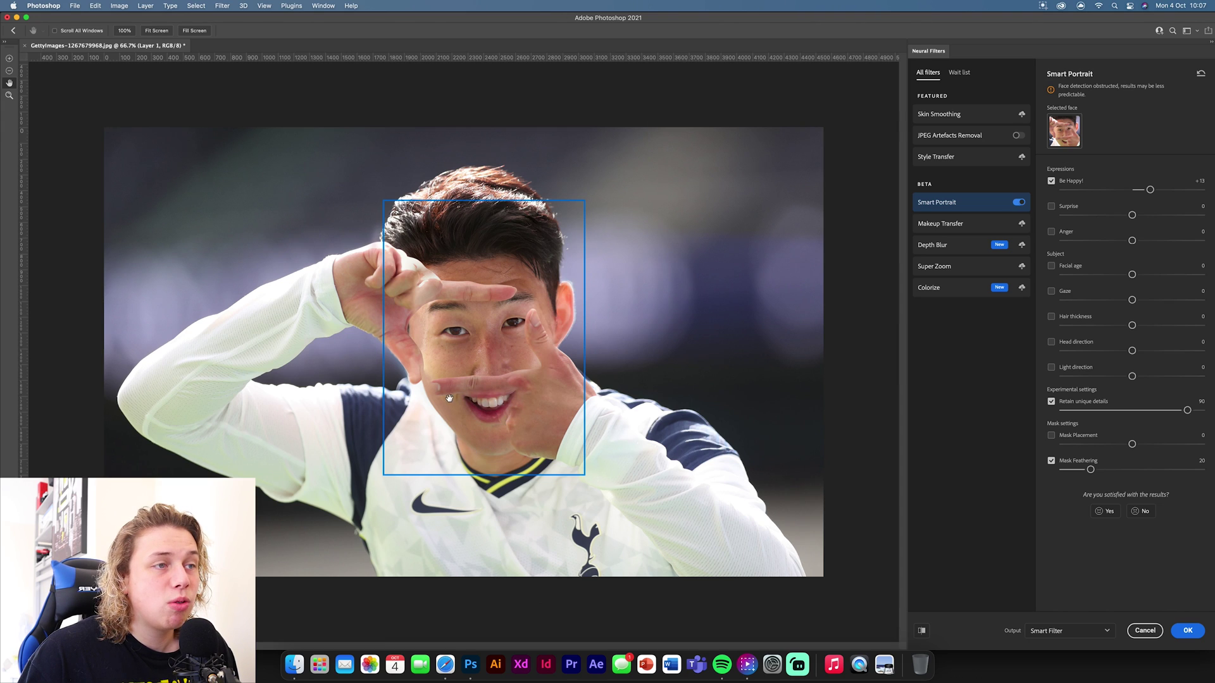
{"action": "left_click", "coordinate": [1051, 182]}
{"action": "left_click", "coordinate": [1052, 179]}
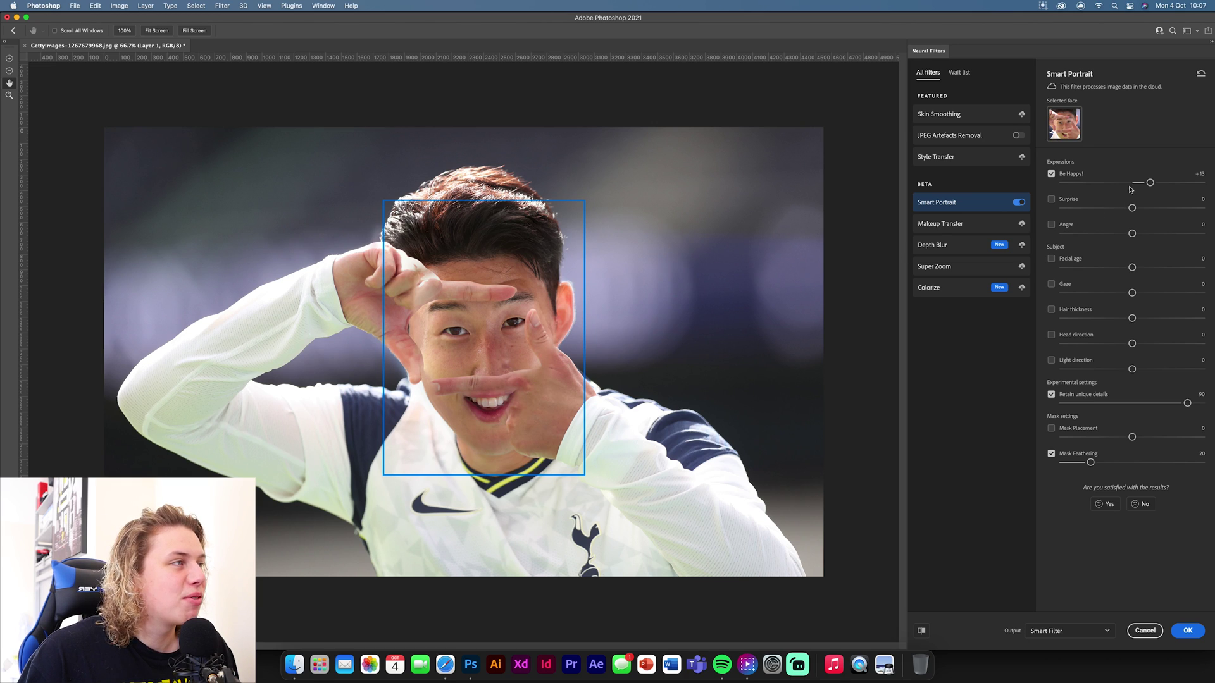
{"action": "left_click_drag", "start_coordinate": [1151, 183], "coordinate": [1132, 186]}
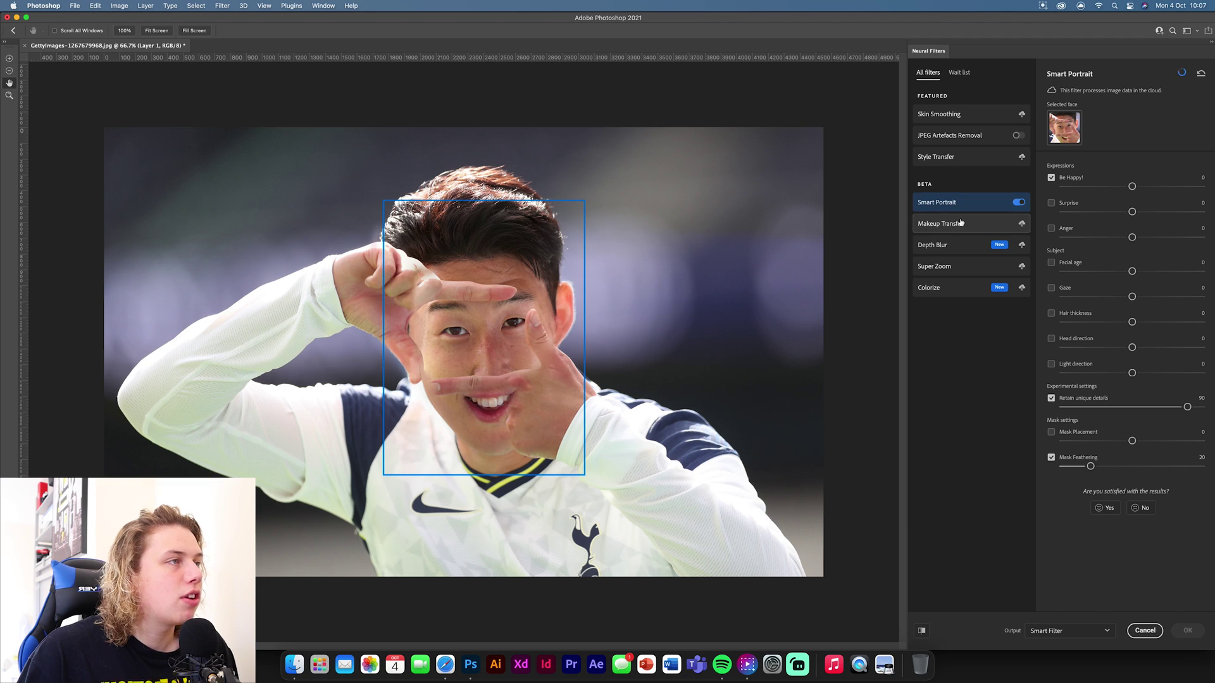
{"action": "left_click", "coordinate": [1017, 202]}
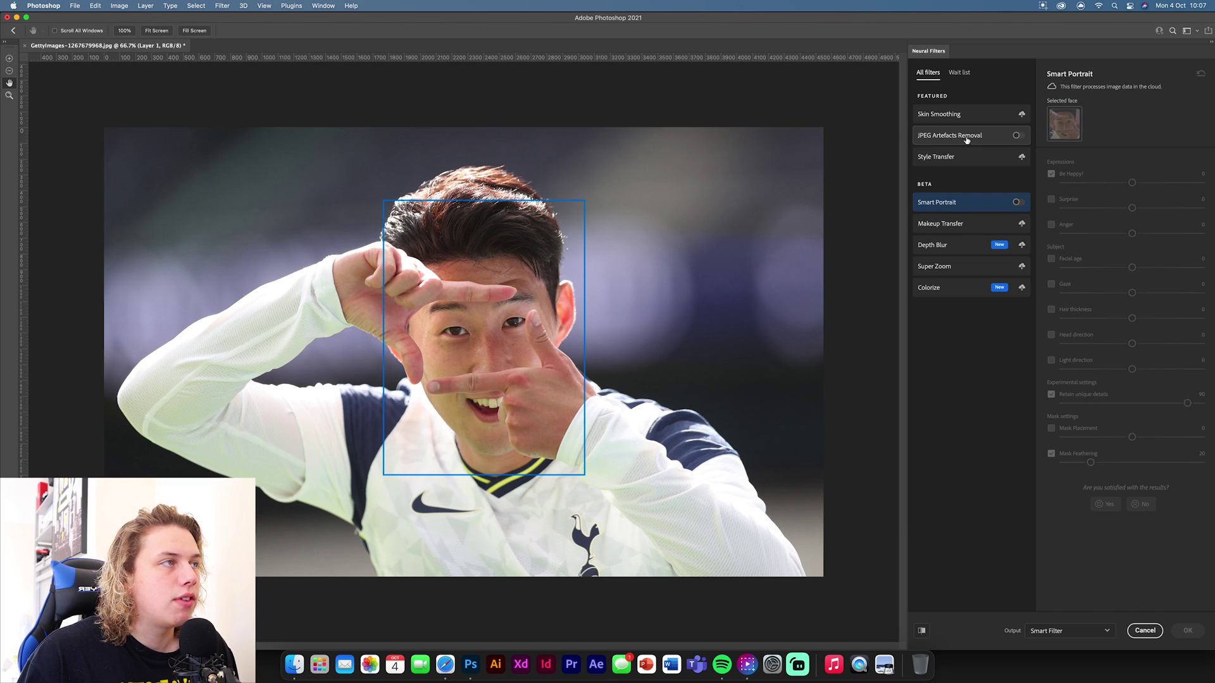
Apply JPEG Artefacts Removal to the photo at High strength, output as a smart filter.
{"action": "left_click", "coordinate": [1016, 135]}
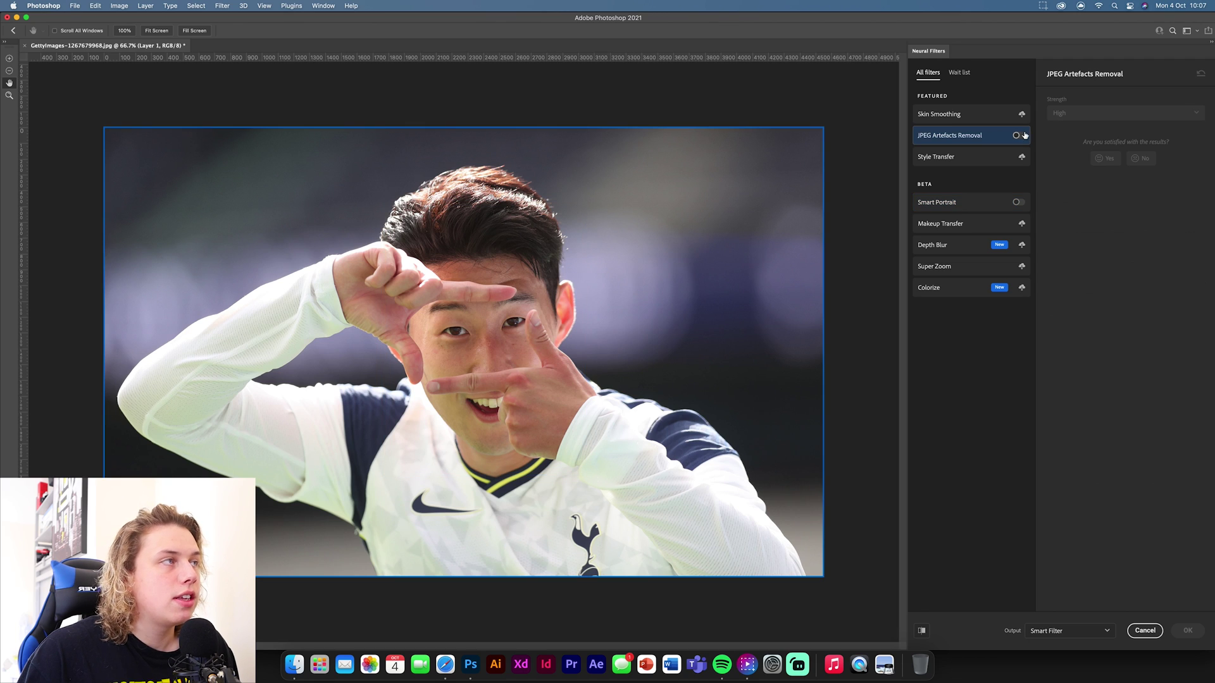
{"action": "left_click", "coordinate": [732, 196], "text": "super"}
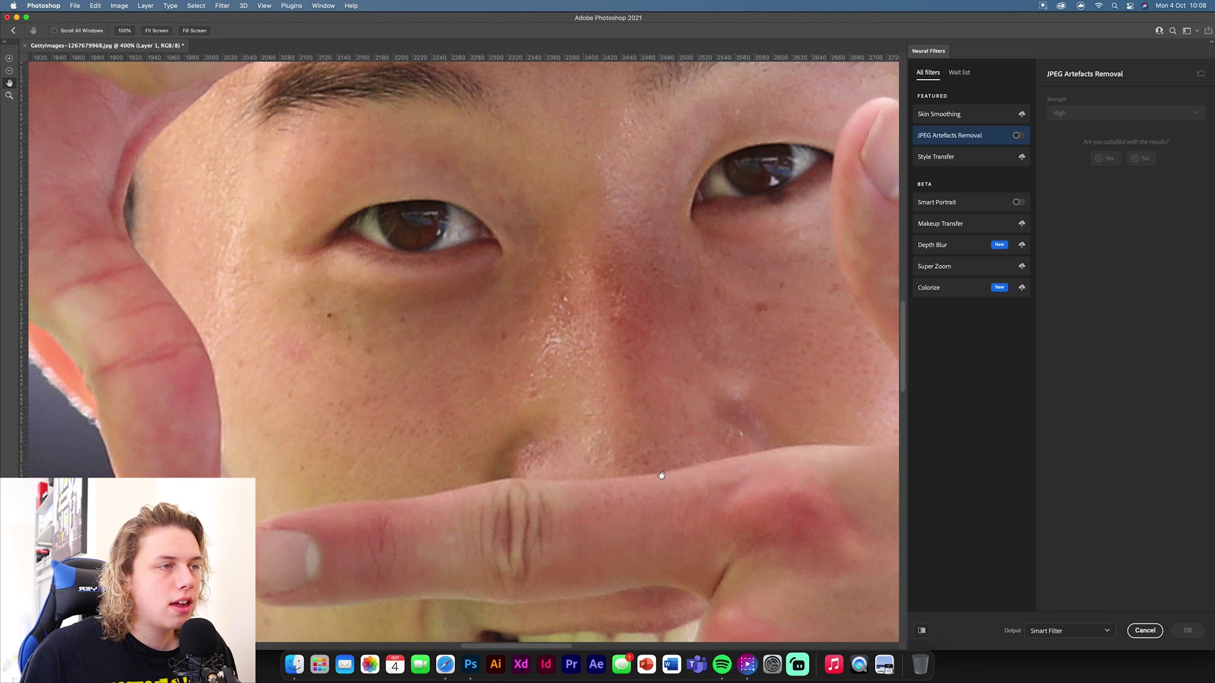
{"action": "key", "text": "super+1"}
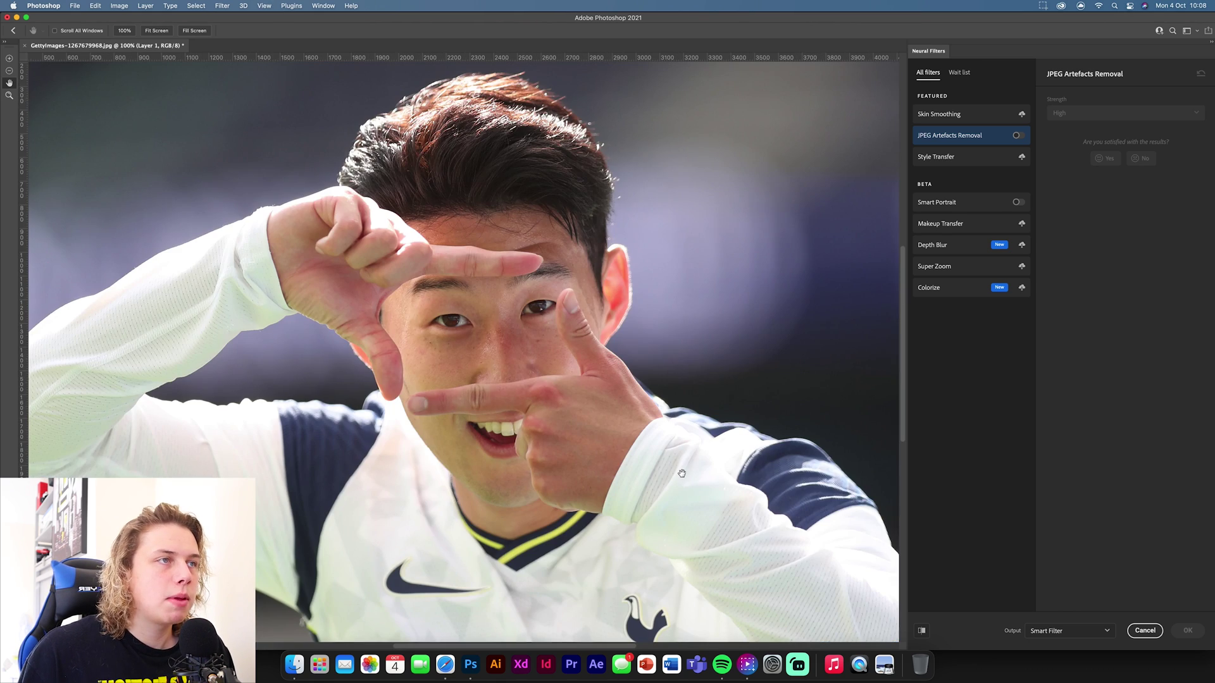
{"action": "left_click", "coordinate": [1015, 136]}
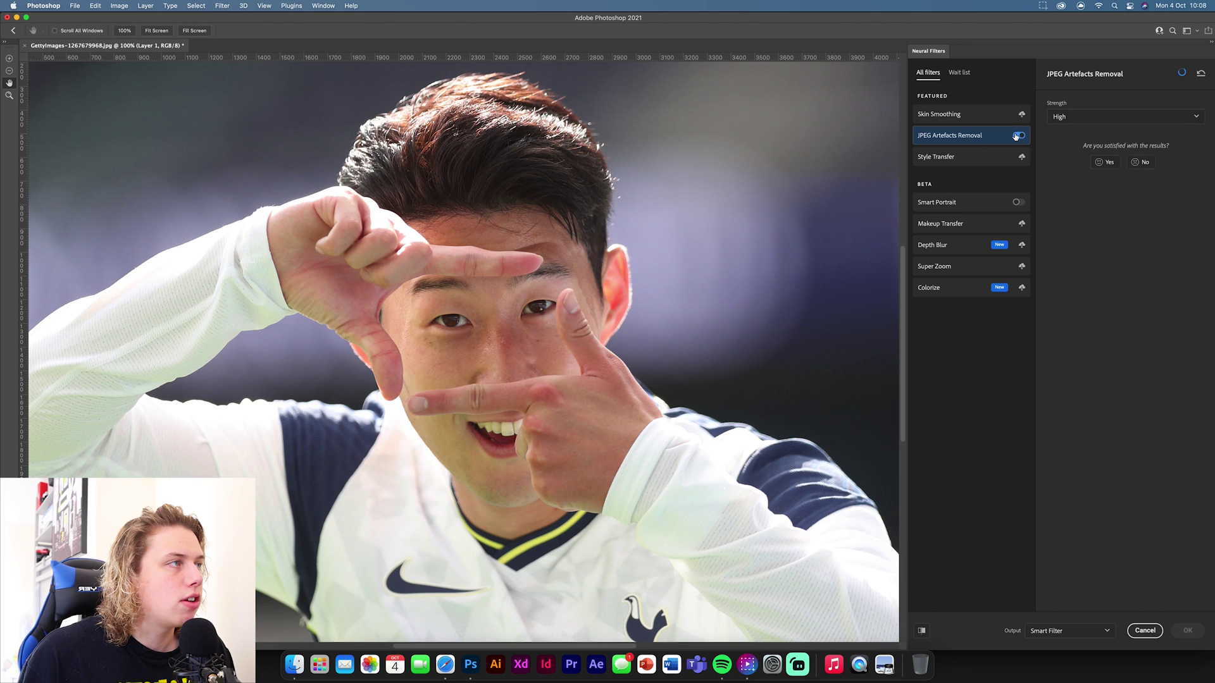
{"action": "left_click", "coordinate": [1098, 116]}
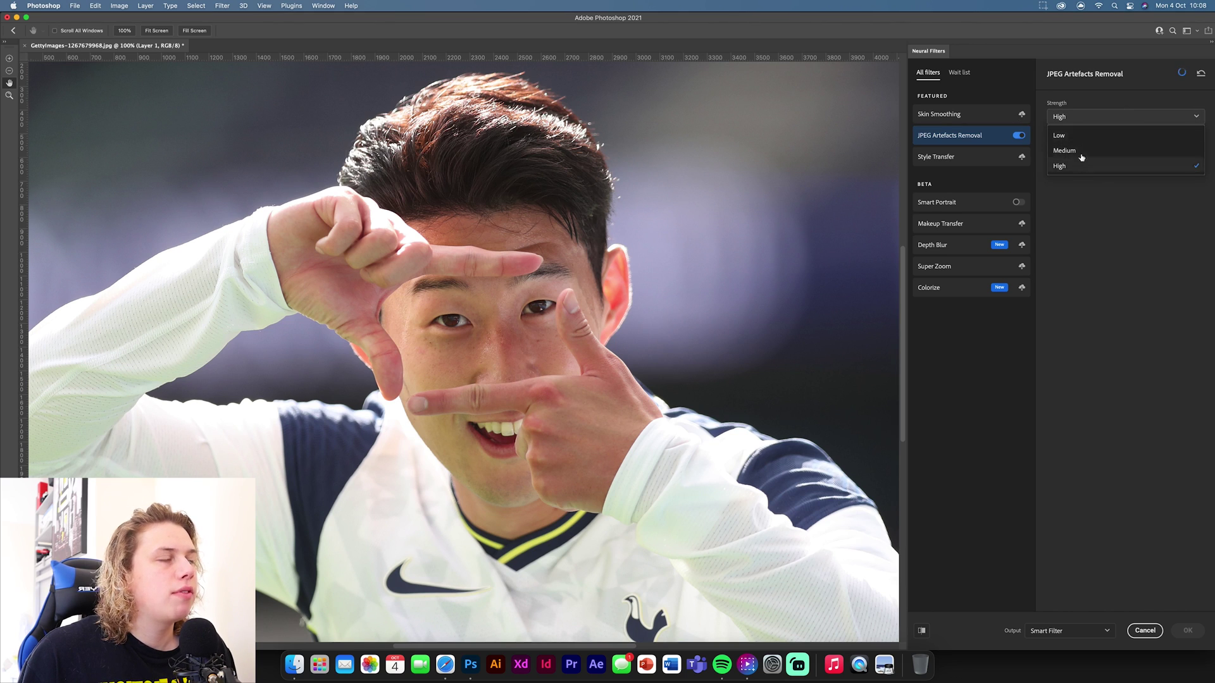
{"action": "left_click", "coordinate": [1085, 227]}
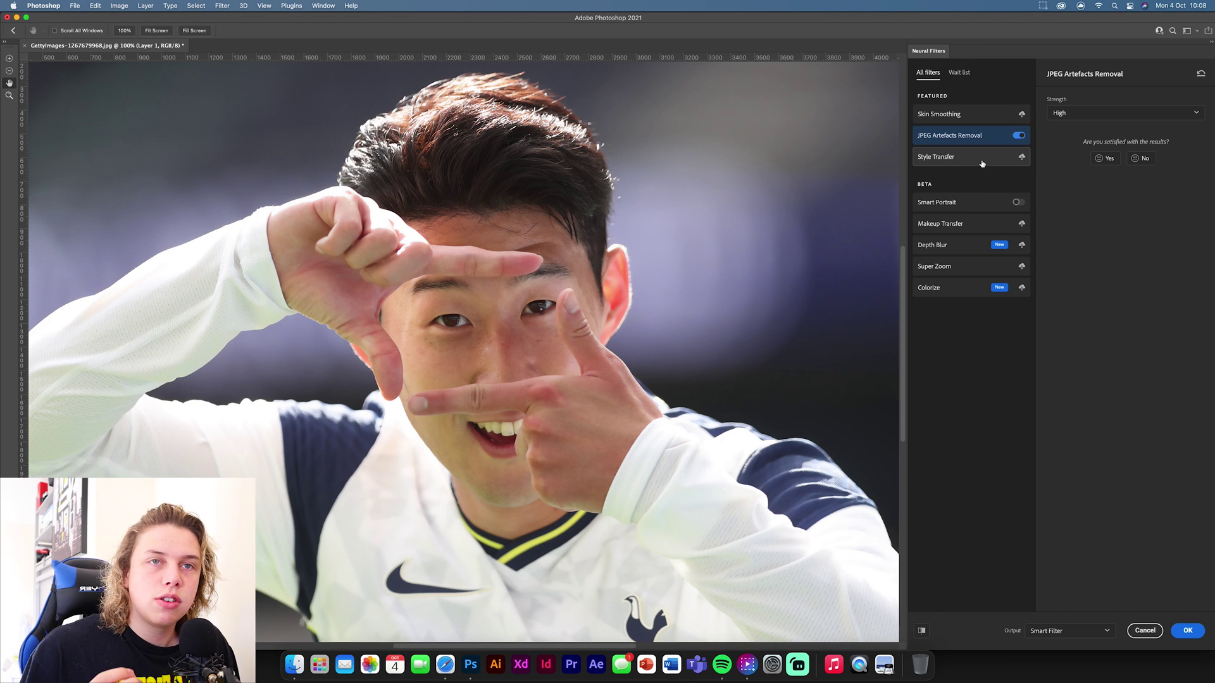
{"action": "mouse_move", "coordinate": [982, 163]}
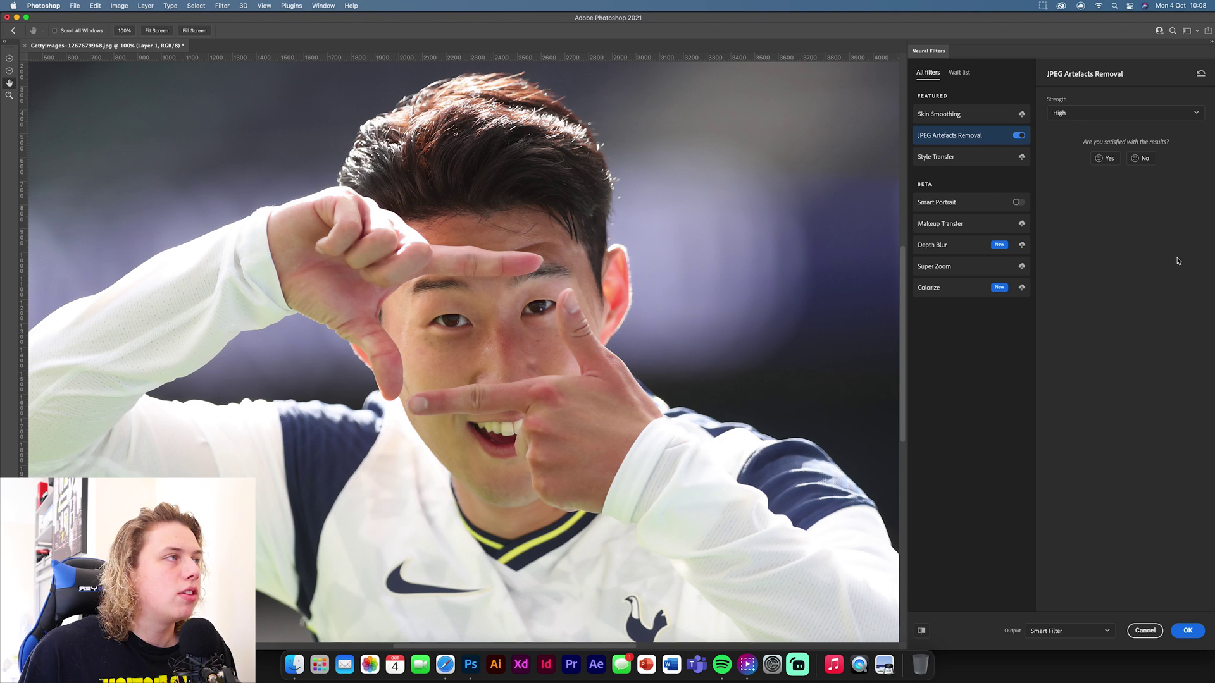
{"action": "left_click", "coordinate": [922, 631]}
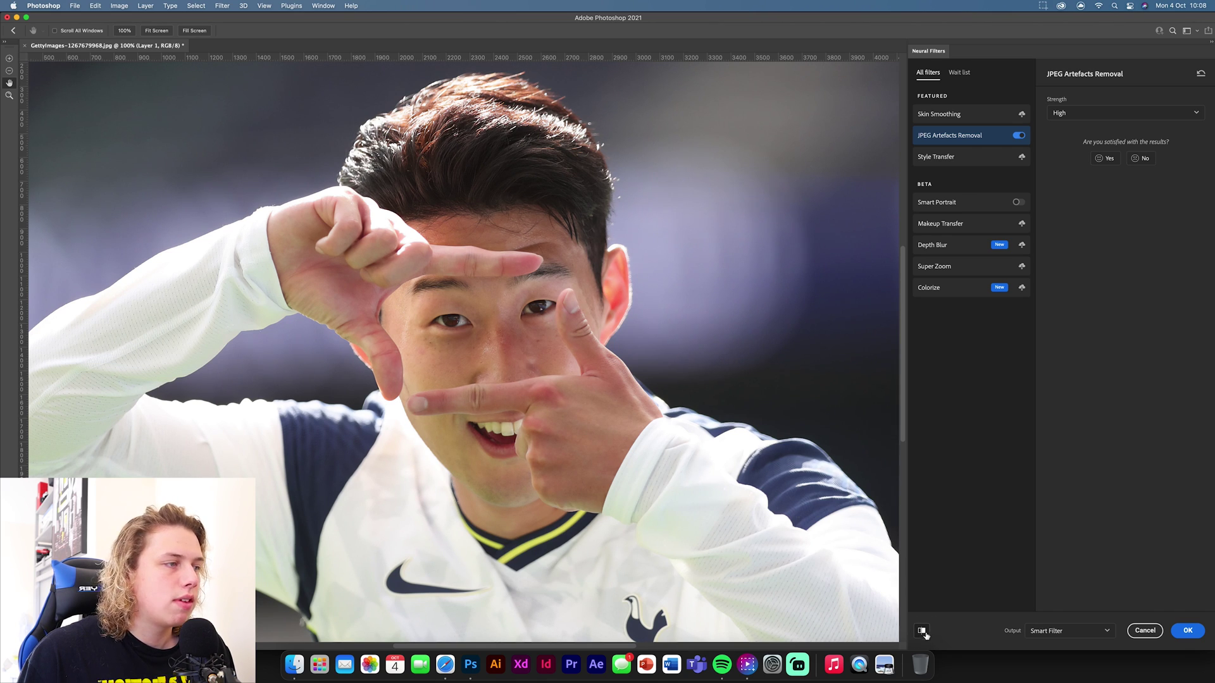
{"action": "left_click", "coordinate": [1187, 631]}
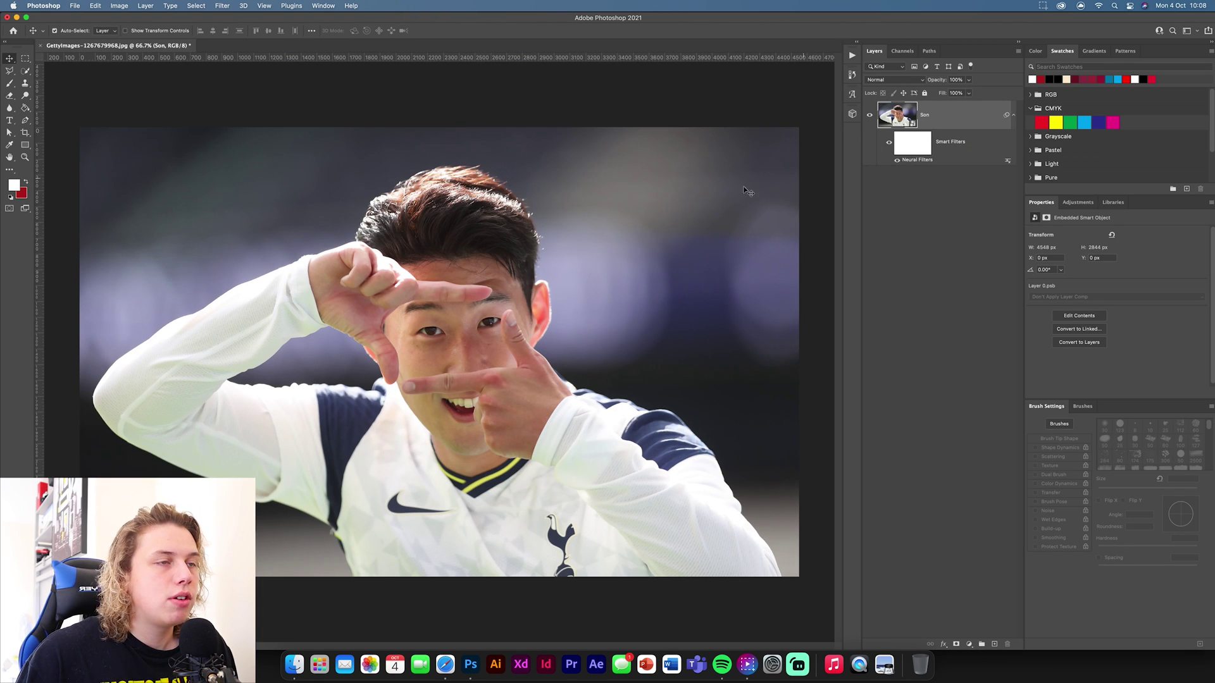
Convert the Son layer and its neural filter into a new smart object.
{"action": "left_click", "coordinate": [900, 148]}
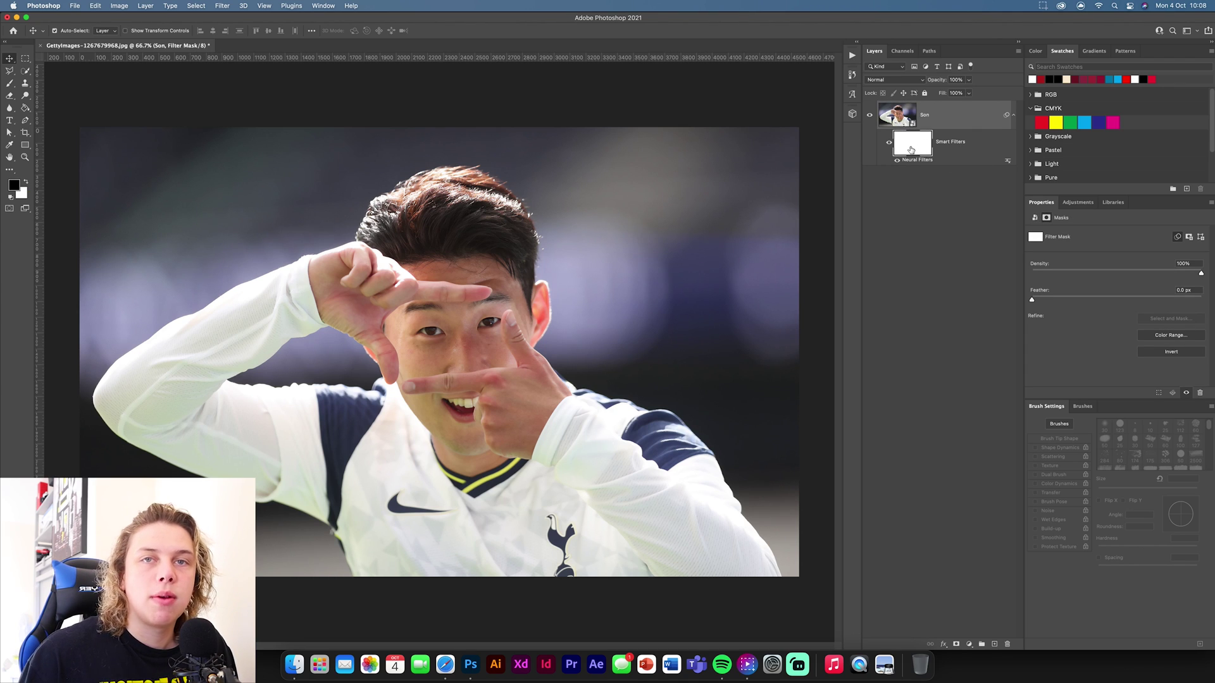
{"action": "right_click", "coordinate": [962, 117]}
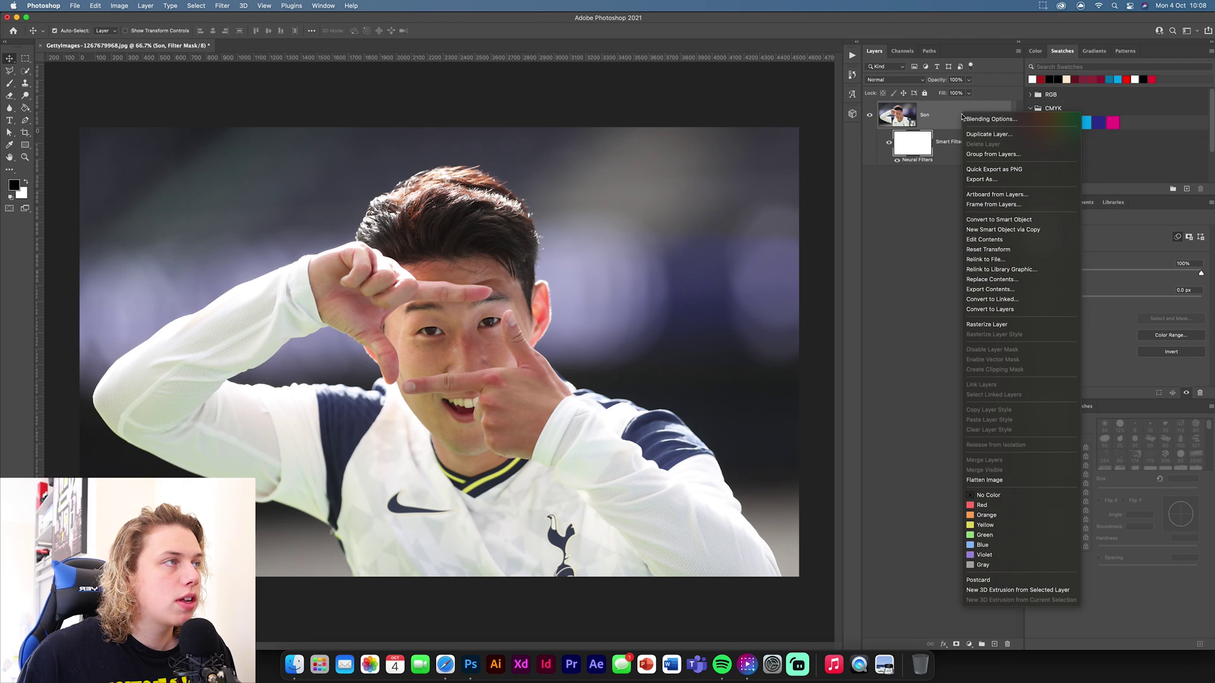
{"action": "left_click", "coordinate": [996, 220]}
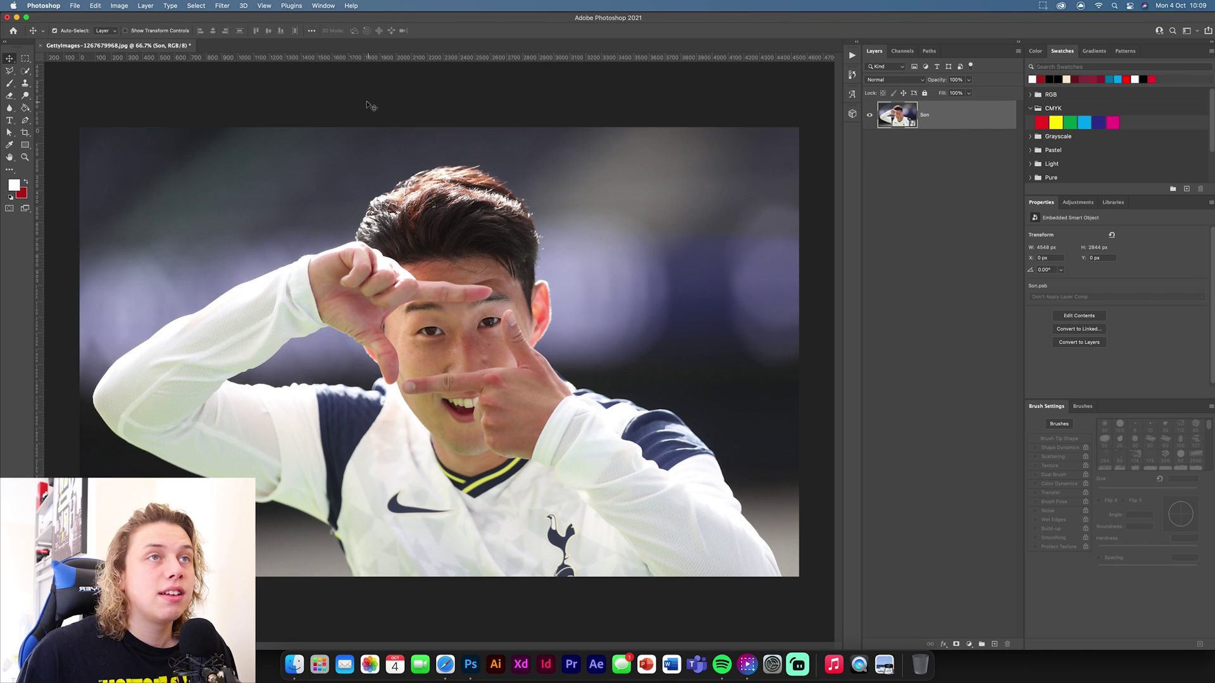
Apply a High Pass filter with a radius of 2.0 pixels to the Son layer.
{"action": "left_click", "coordinate": [222, 5]}
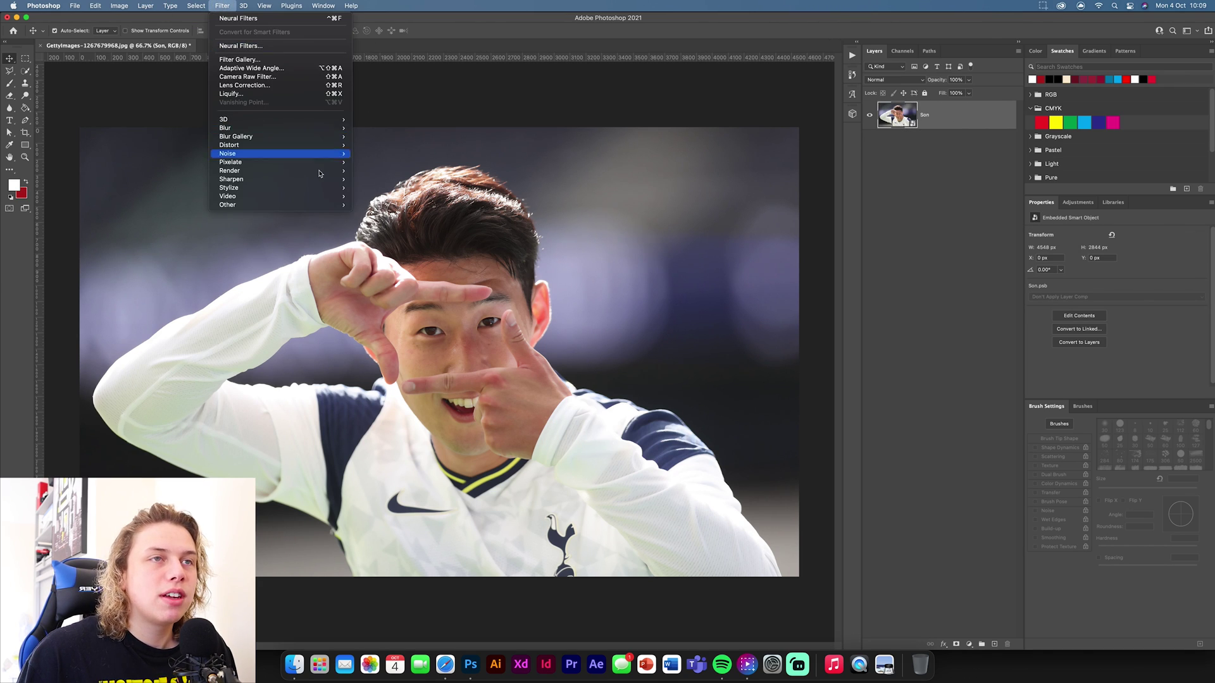
{"action": "mouse_move", "coordinate": [317, 204]}
{"action": "left_click", "coordinate": [374, 214]}
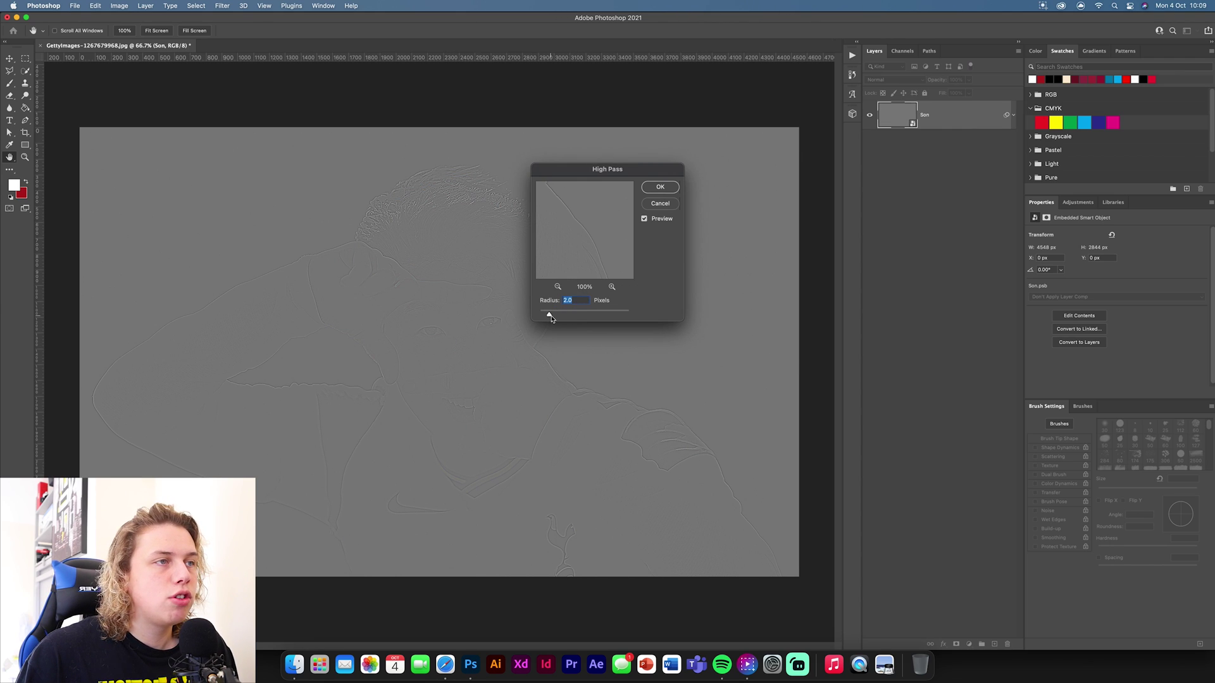
{"action": "left_click", "coordinate": [660, 187]}
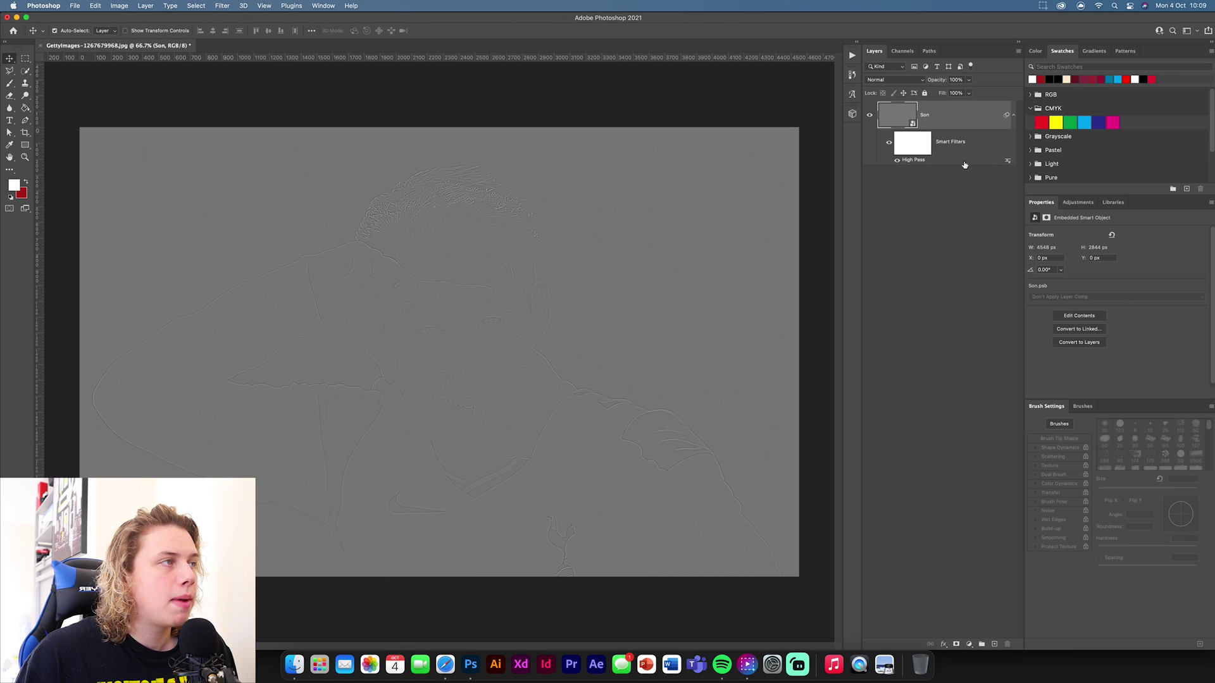
Set the High Pass smart filter's blending mode to Overlay at 100% opacity and check the filter's effect.
{"action": "double_click", "coordinate": [1007, 162]}
{"action": "left_click_drag", "start_coordinate": [1005, 170], "coordinate": [725, 213]}
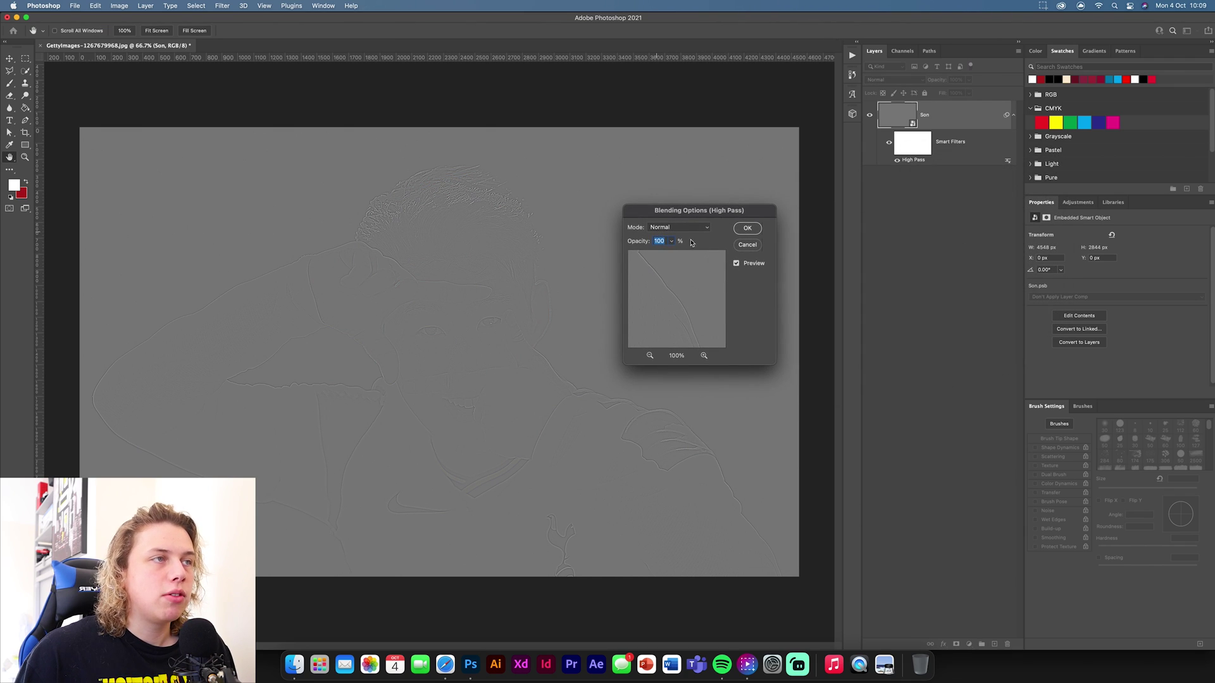
{"action": "left_click", "coordinate": [655, 229]}
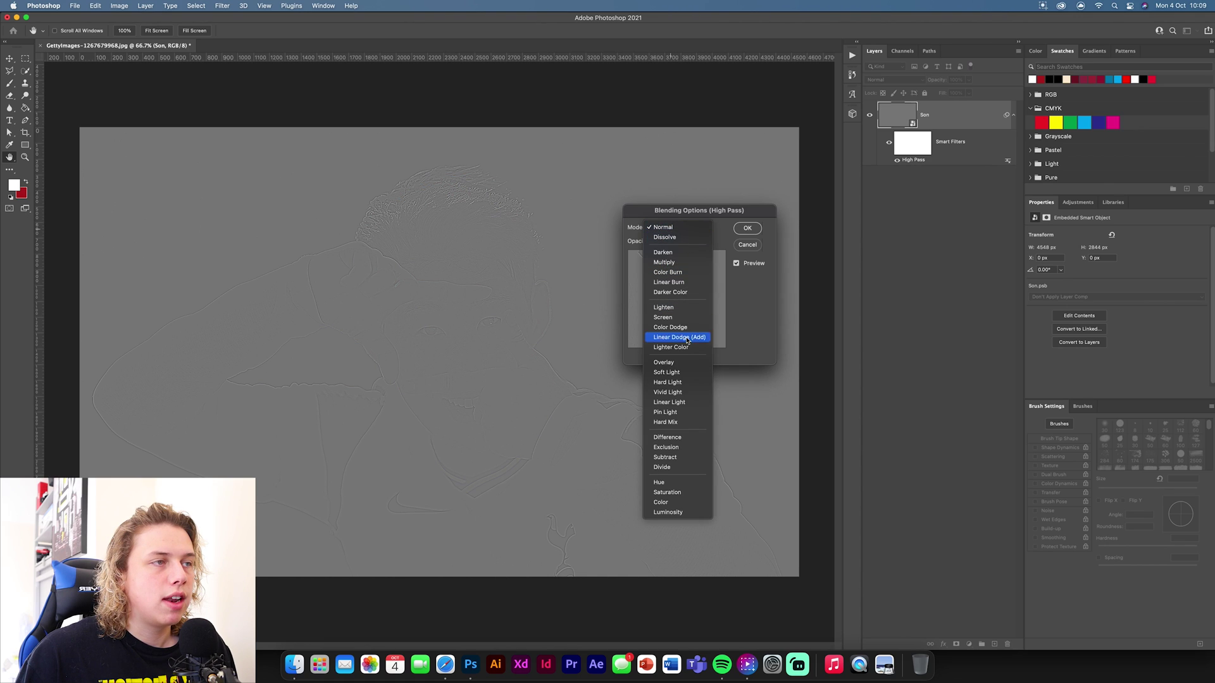
{"action": "left_click", "coordinate": [682, 361]}
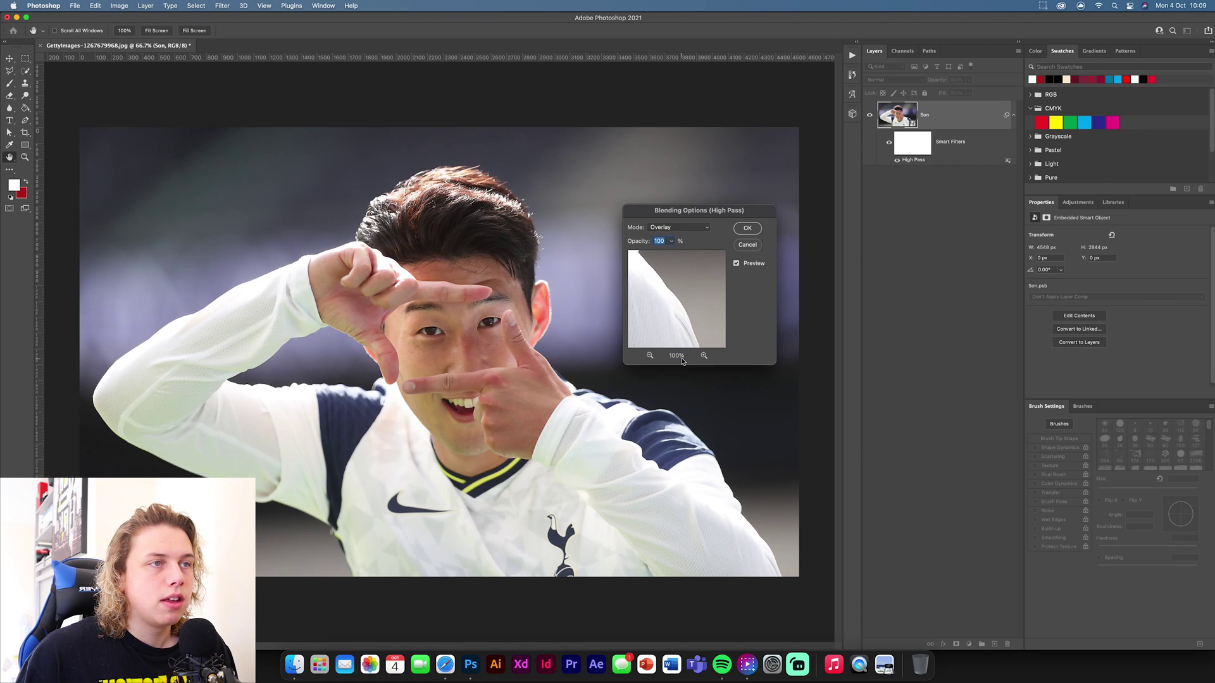
{"action": "left_click", "coordinate": [748, 228]}
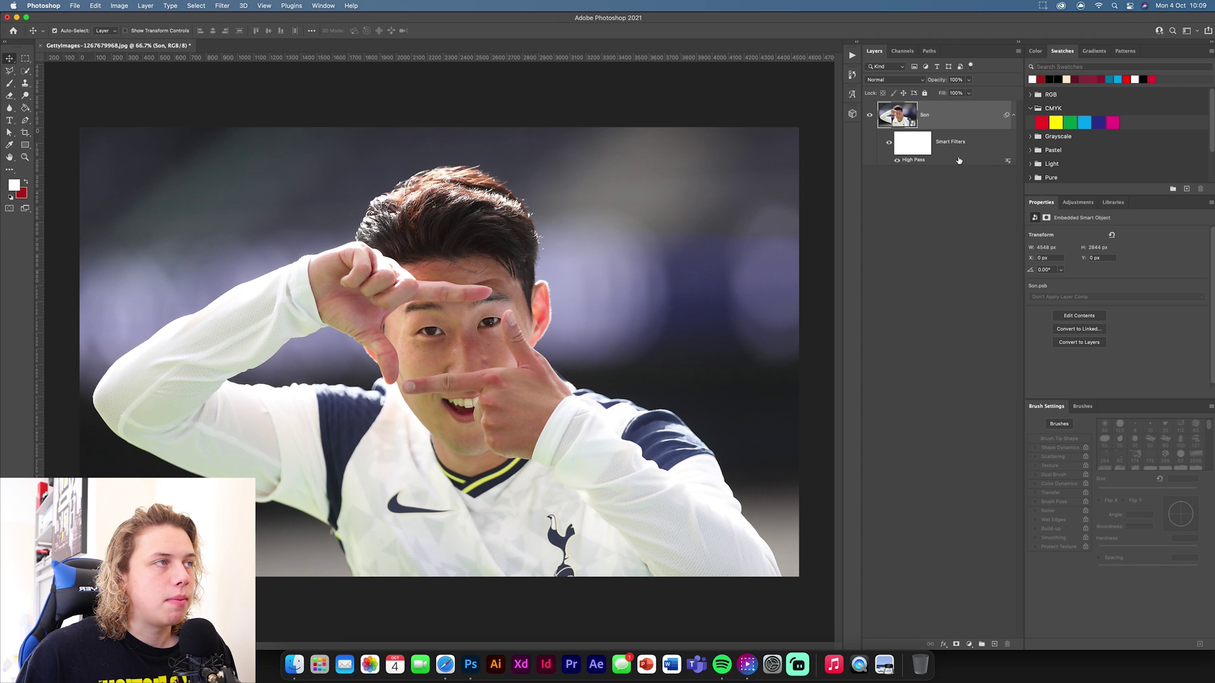
{"action": "left_click", "coordinate": [897, 161]}
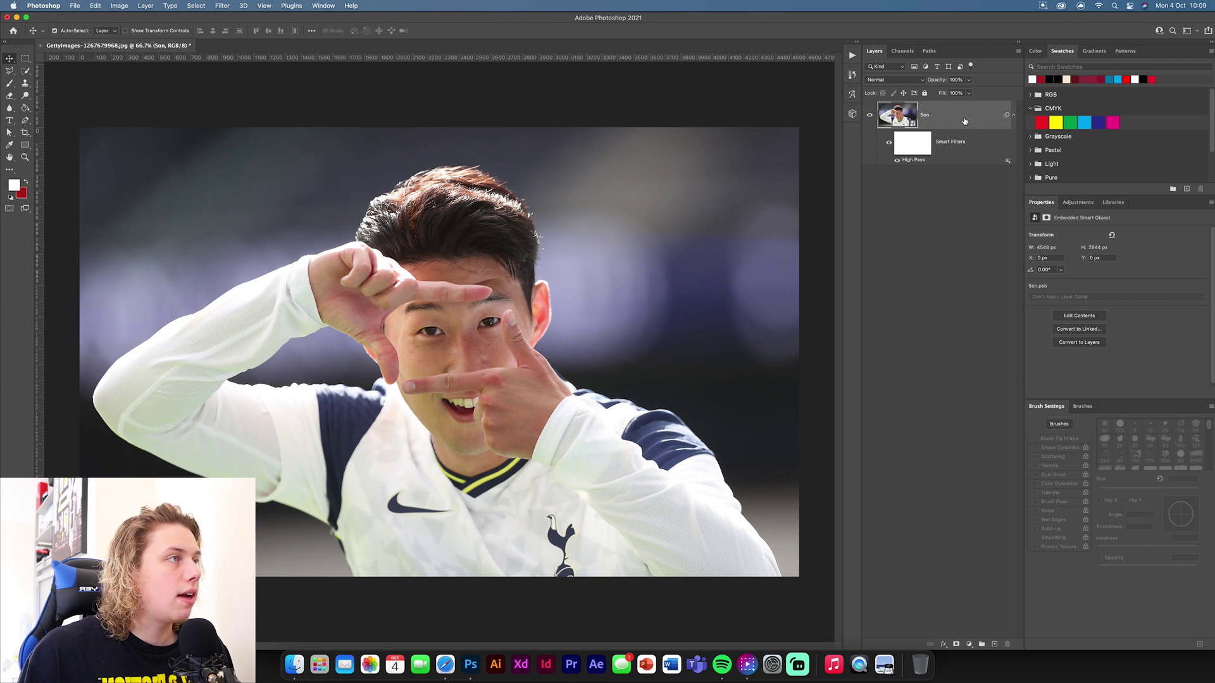
Sharpen the Son layer with Unsharp Mask at 20% amount, 2.0 pixels radius and threshold 0.
{"action": "left_click", "coordinate": [222, 6]}
{"action": "mouse_move", "coordinate": [288, 179]}
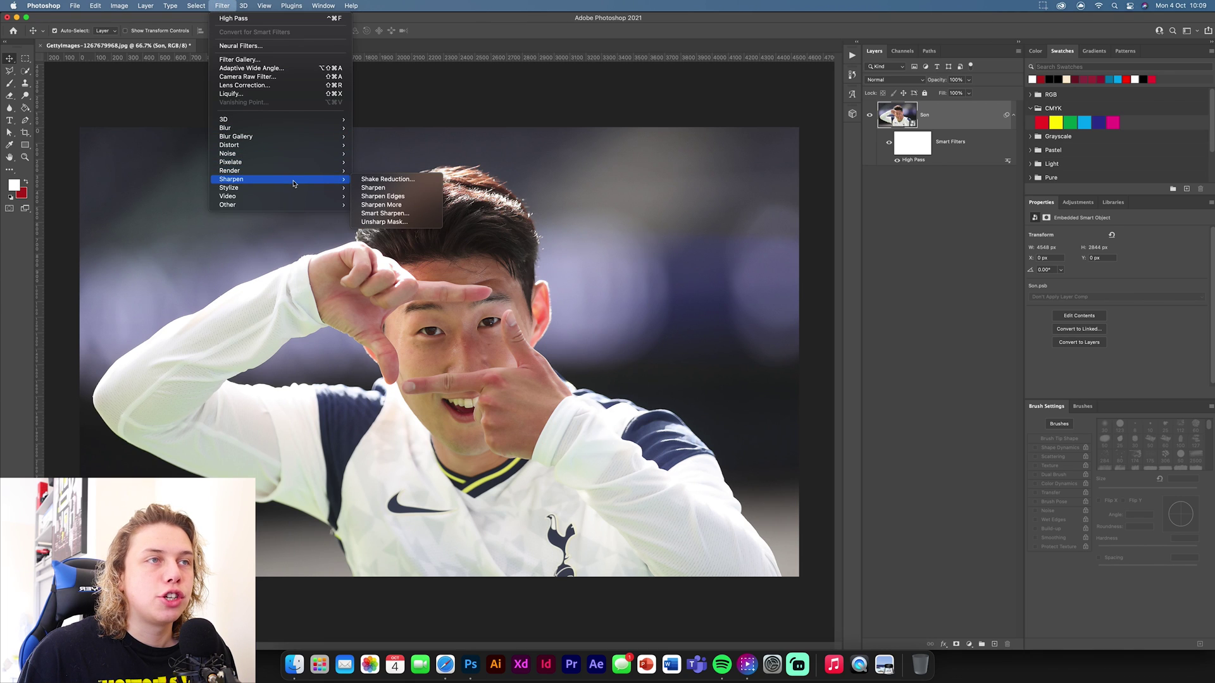
{"action": "left_click", "coordinate": [384, 222]}
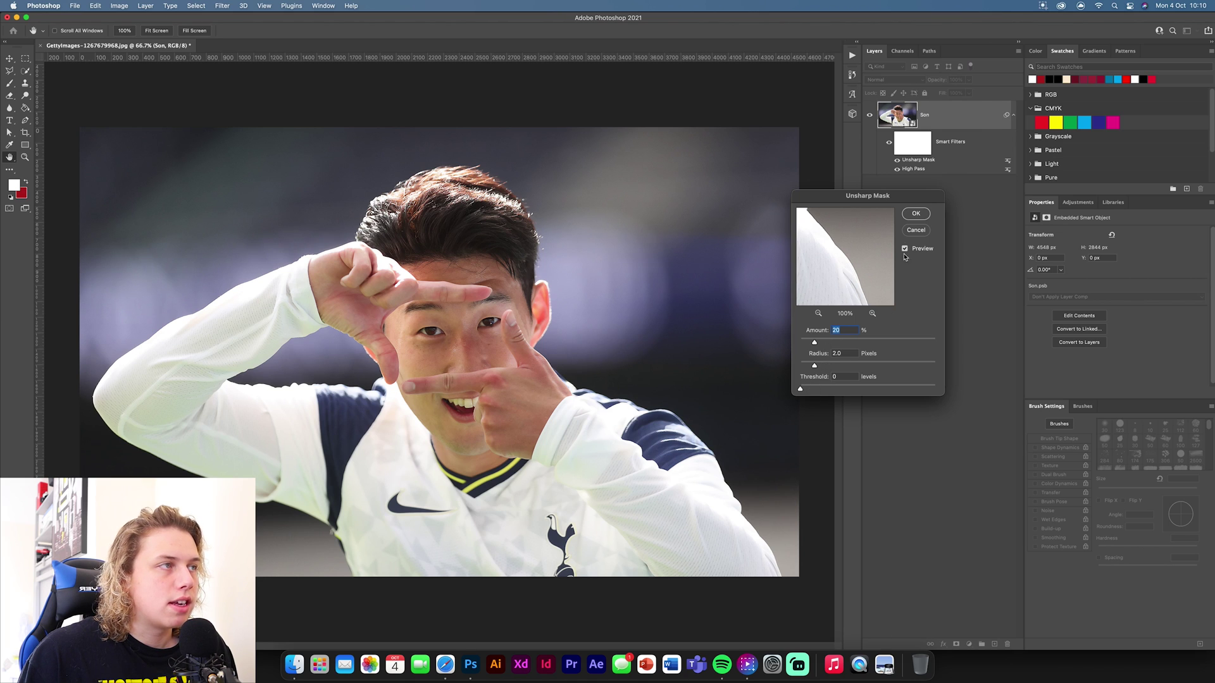
{"action": "left_click", "coordinate": [917, 215]}
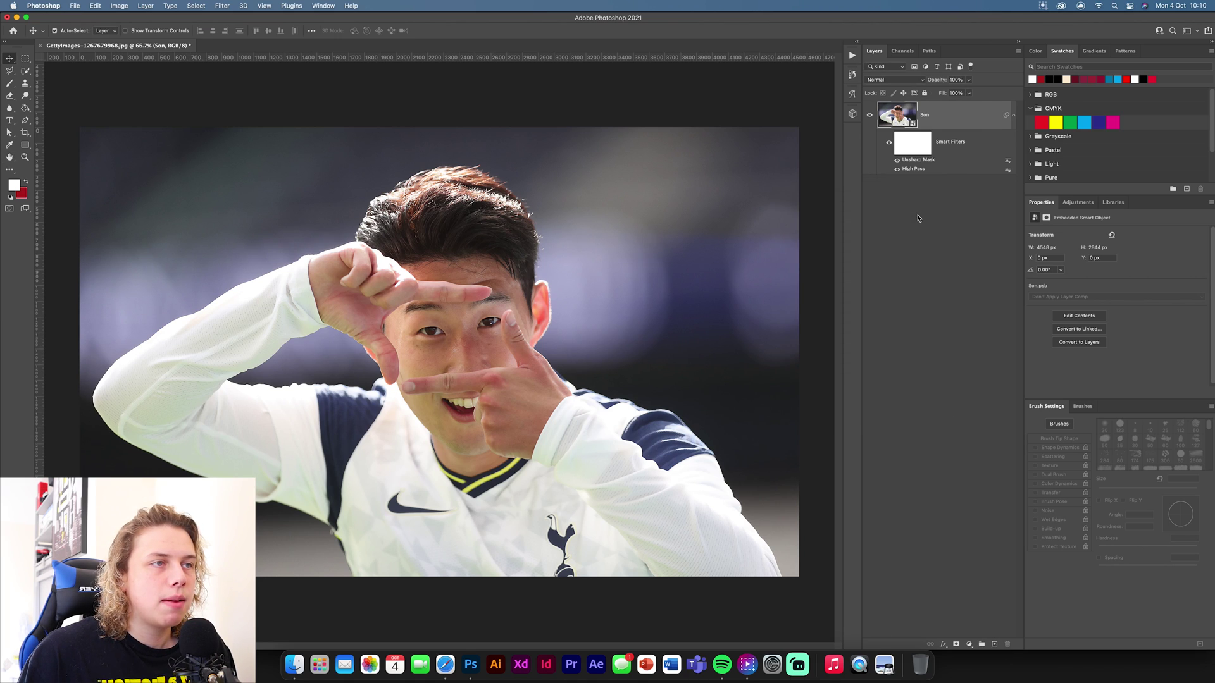
Apply Camera Raw basic adjustments to the Son layer: highlights -30, shadows +30, whites -30, blacks +30 and clarity +20.
{"action": "left_click", "coordinate": [897, 161]}
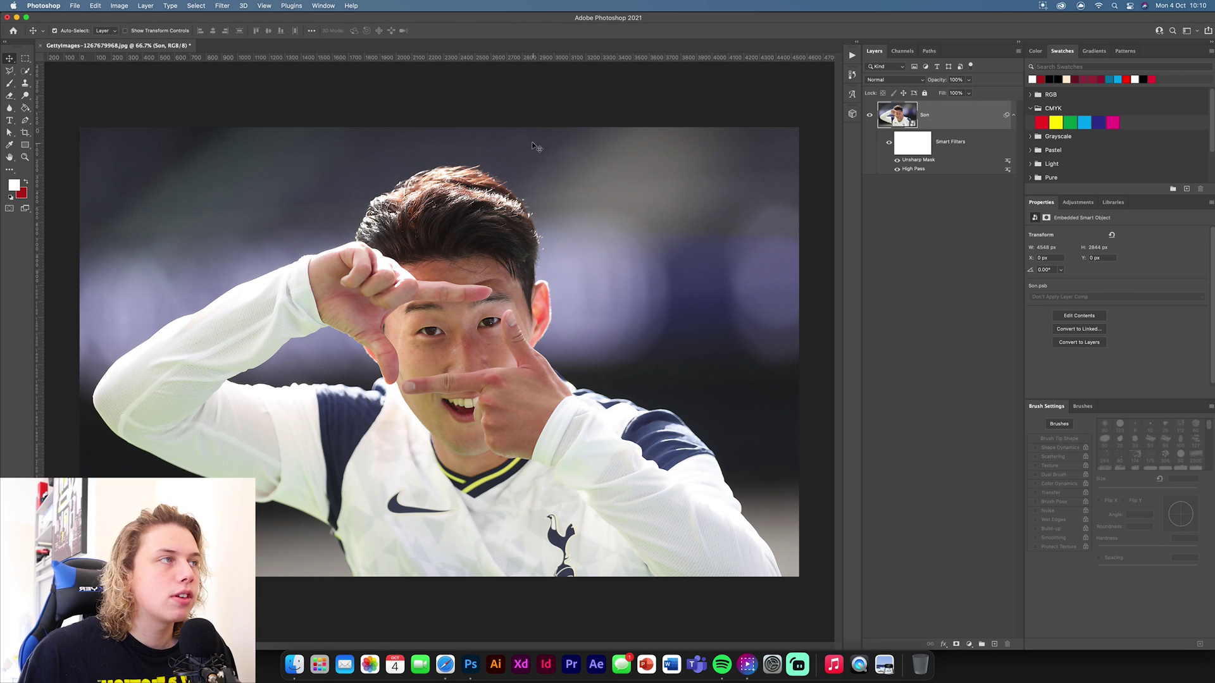
{"action": "left_click", "coordinate": [222, 7]}
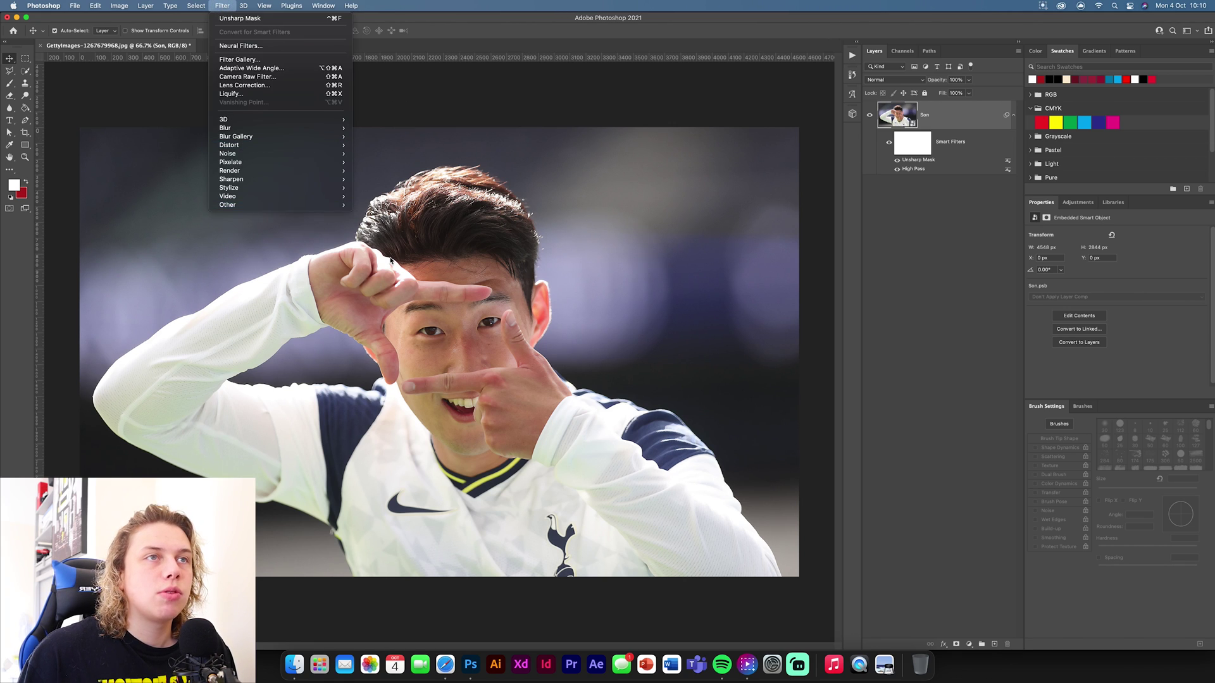
{"action": "left_click", "coordinate": [229, 77]}
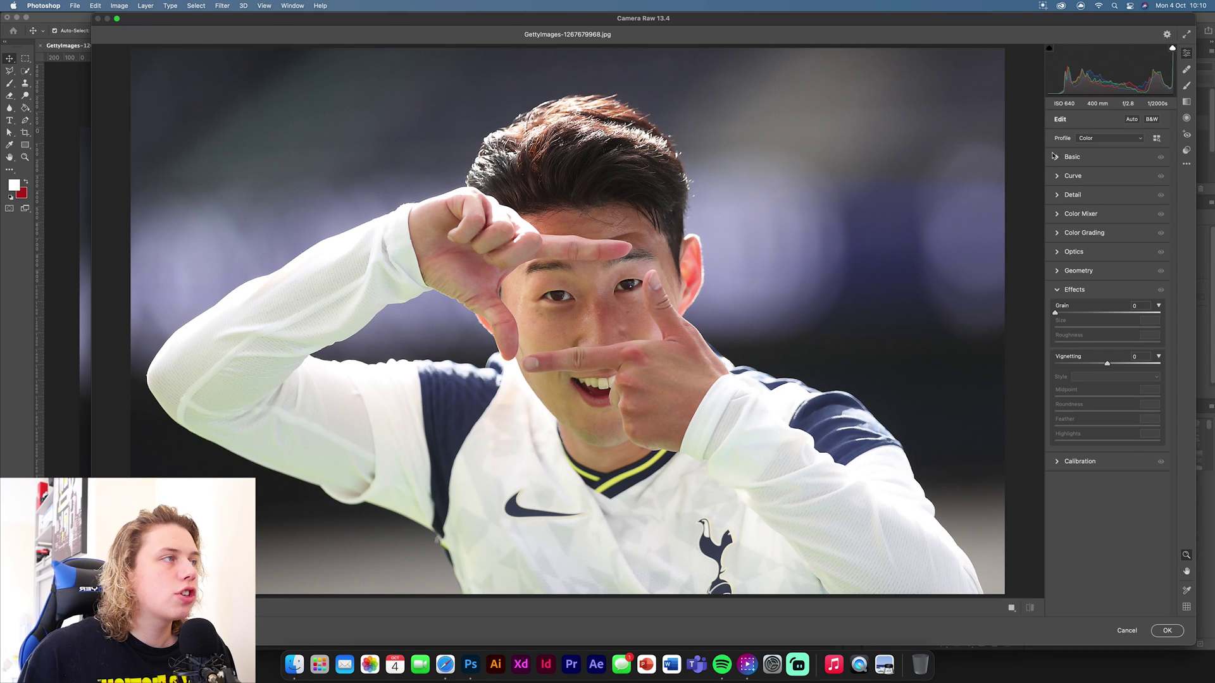
{"action": "left_click", "coordinate": [1055, 156]}
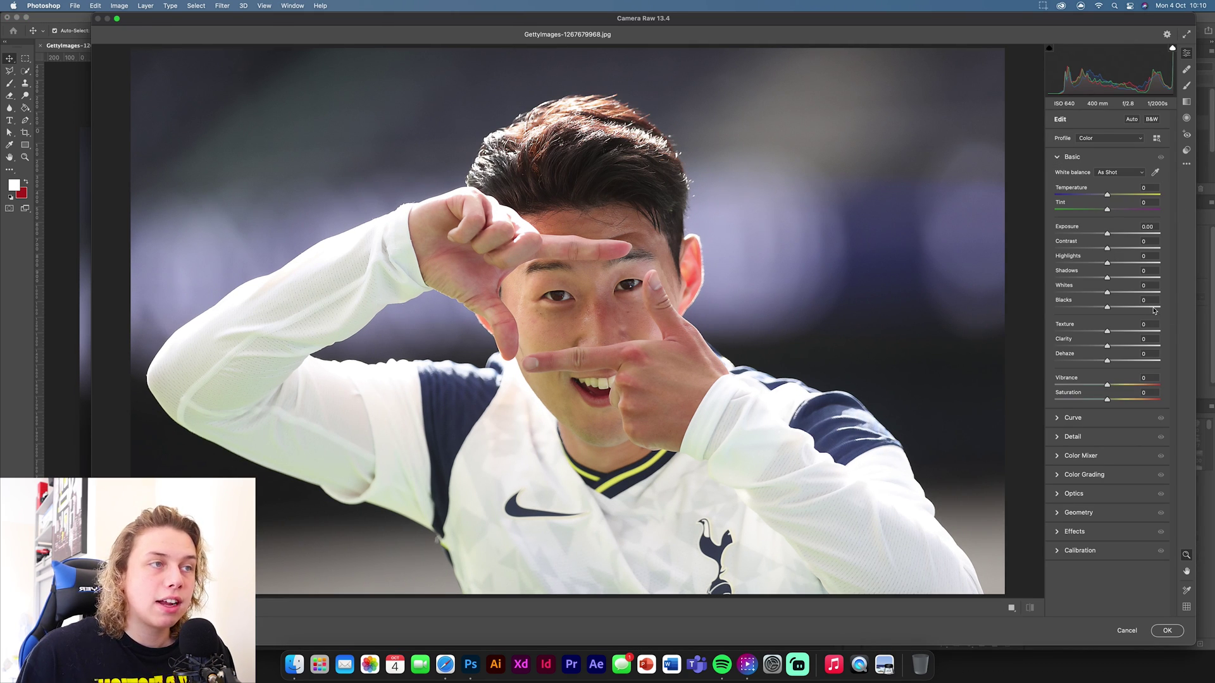
{"action": "mouse_move", "coordinate": [1107, 265]}
{"action": "left_mouse_down"}
{"action": "mouse_move", "coordinate": [1083, 266]}
{"action": "mouse_move", "coordinate": [1124, 278]}
{"action": "left_mouse_up"}
{"action": "mouse_move", "coordinate": [1108, 292]}
{"action": "left_mouse_down"}
{"action": "mouse_move", "coordinate": [1093, 295]}
{"action": "mouse_move", "coordinate": [1124, 308]}
{"action": "left_mouse_up"}
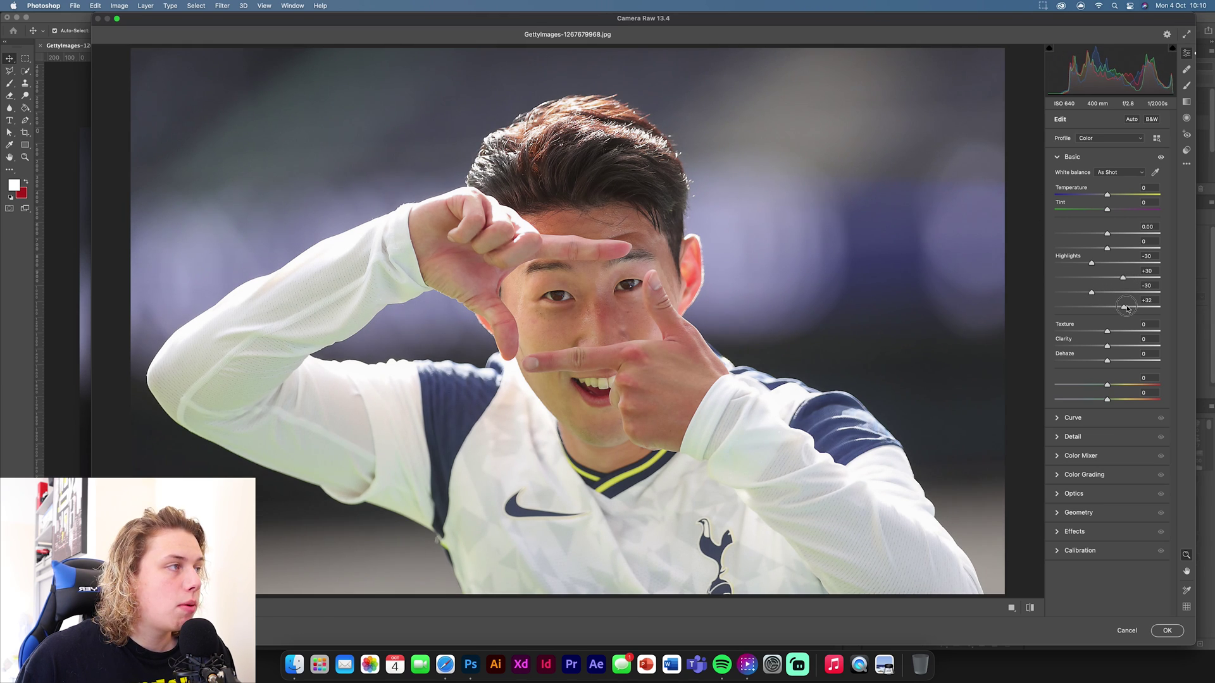
{"action": "left_click_drag", "start_coordinate": [1107, 345], "coordinate": [1117, 346]}
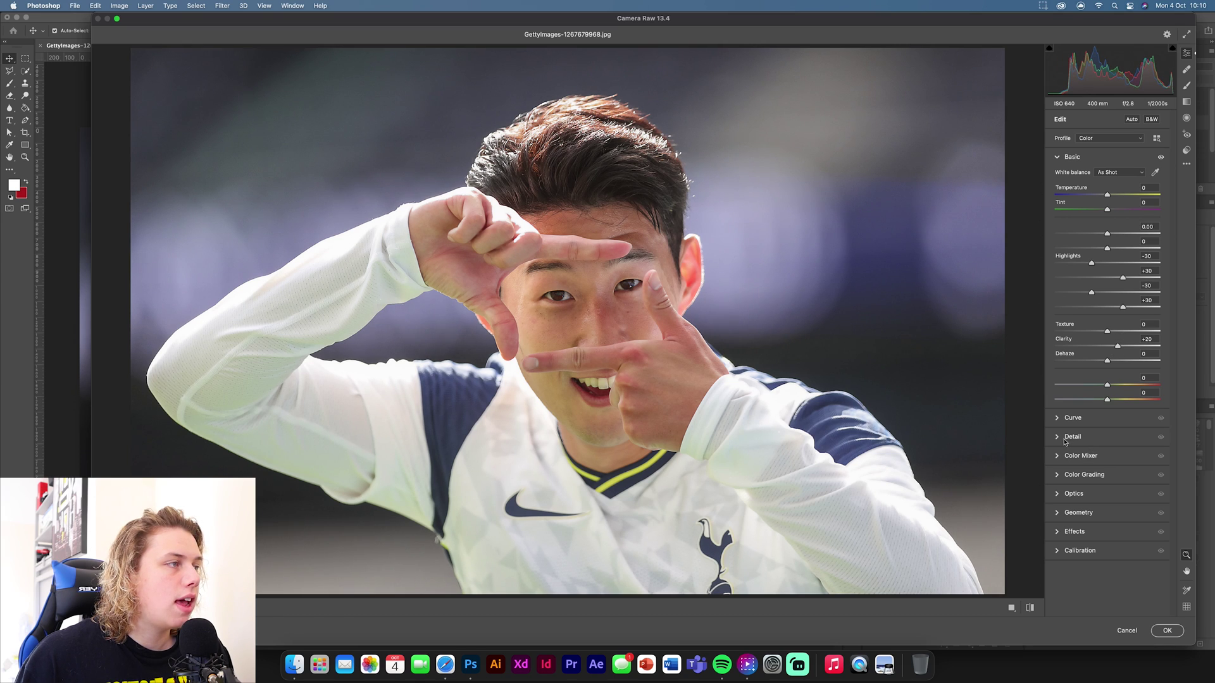
Raise the Camera Raw detail sharpening to about 26 and apply the filter to the Son layer.
{"action": "left_click", "coordinate": [1070, 437]}
{"action": "left_click_drag", "start_coordinate": [1056, 218], "coordinate": [1076, 220]}
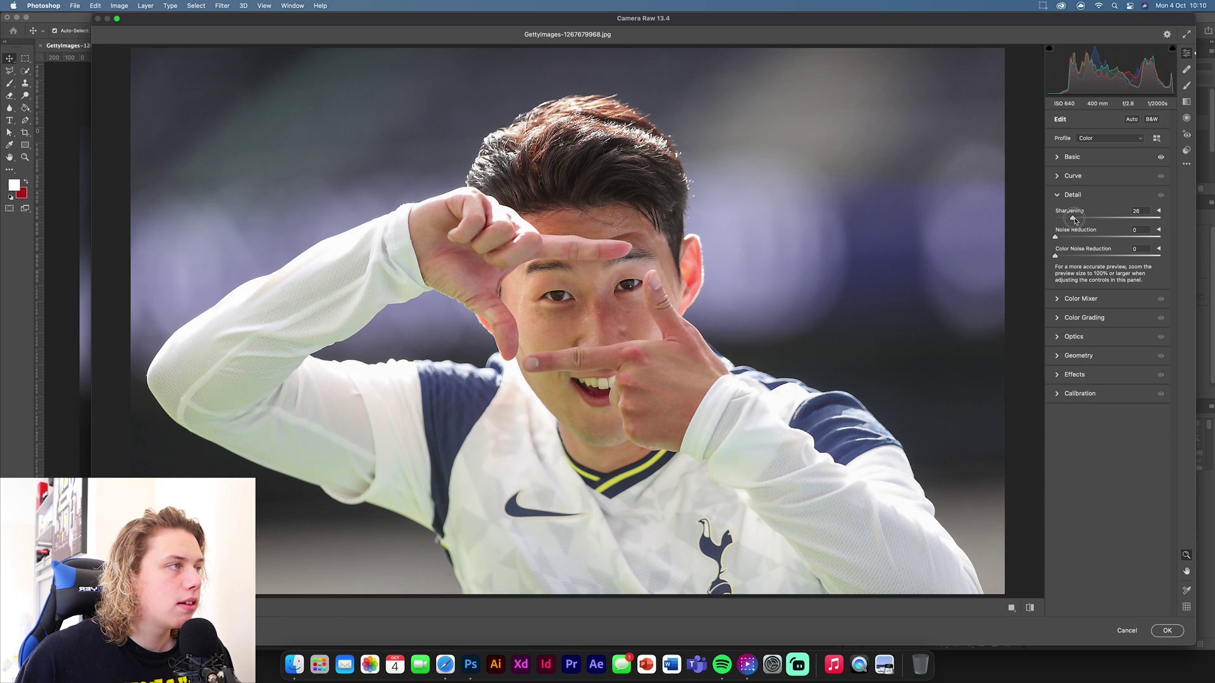
{"action": "left_click", "coordinate": [1168, 631]}
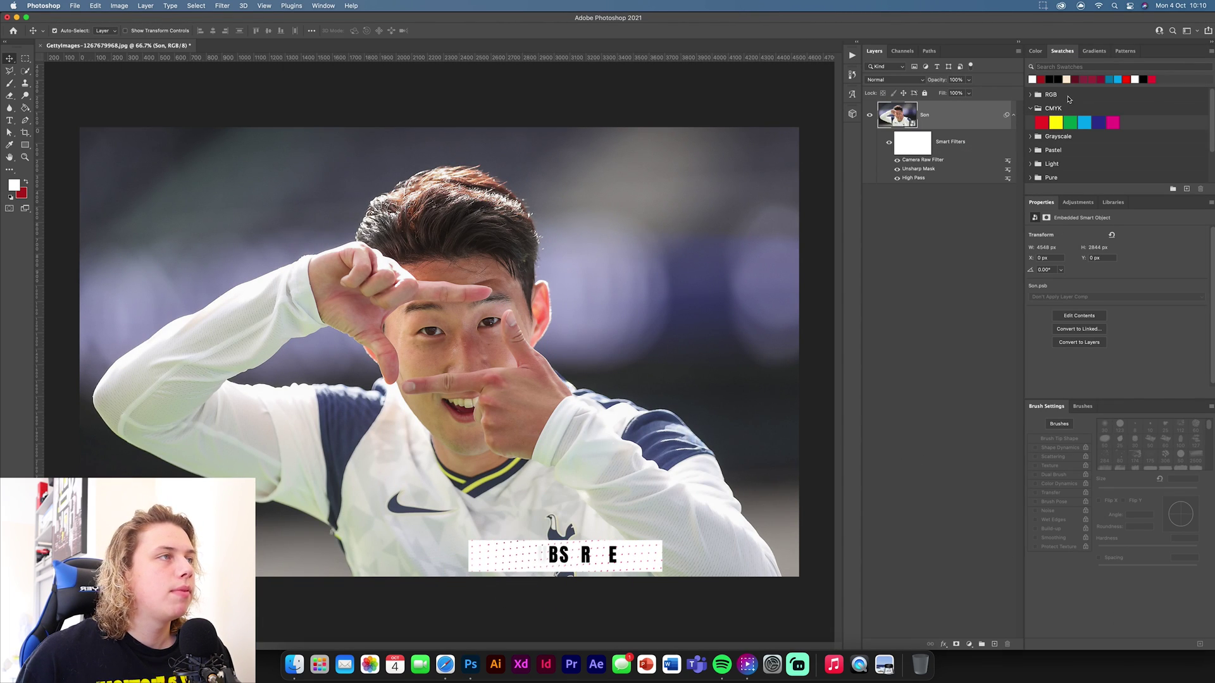
Convert the Son layer with its Camera Raw, Unsharp Mask and High Pass filters into a new smart object.
{"action": "right_click", "coordinate": [959, 111]}
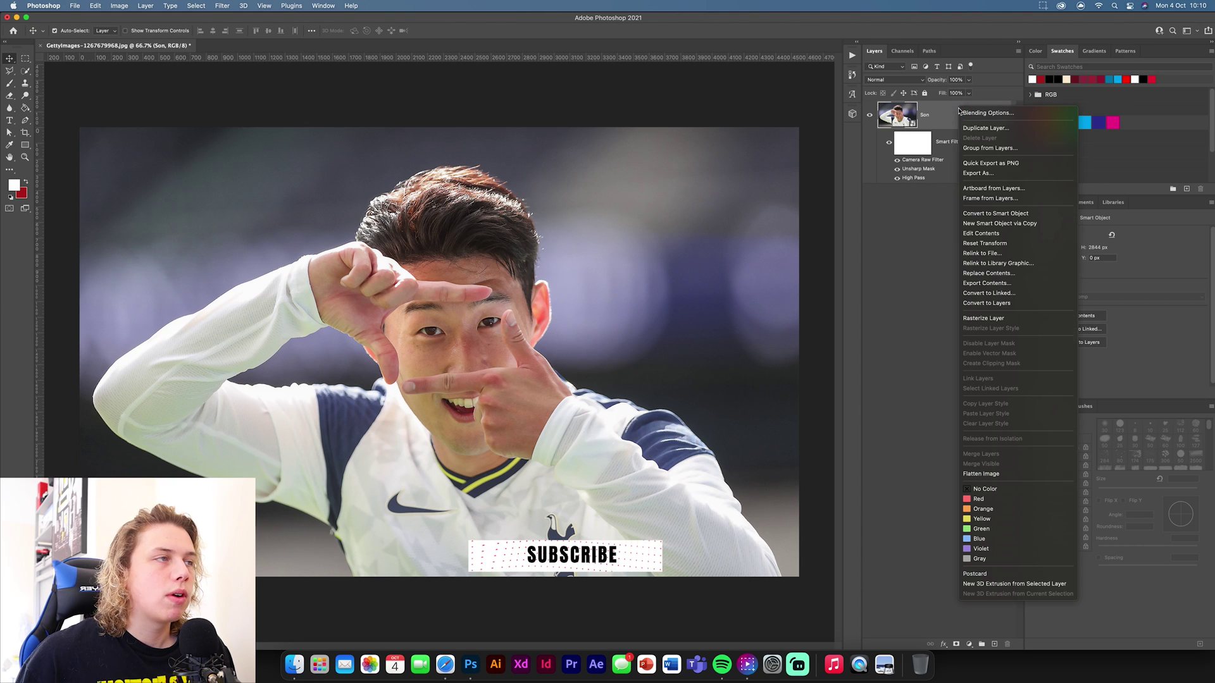
{"action": "left_click", "coordinate": [1013, 214]}
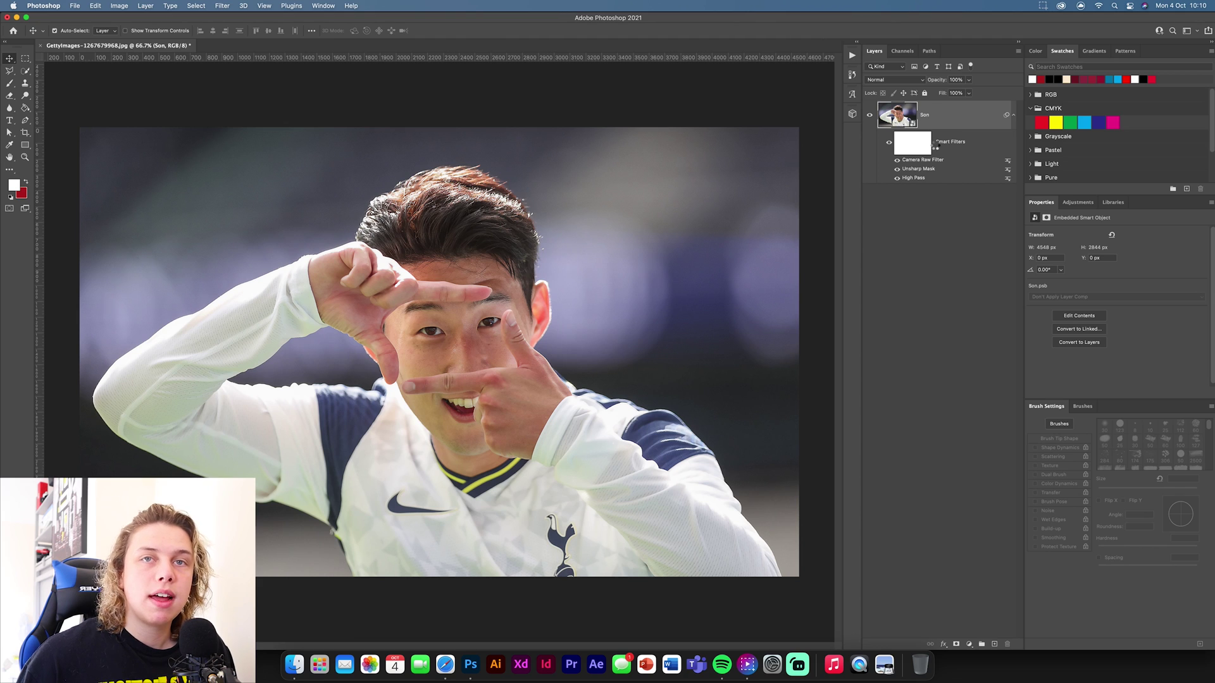
{"action": "key", "text": "super+z"}
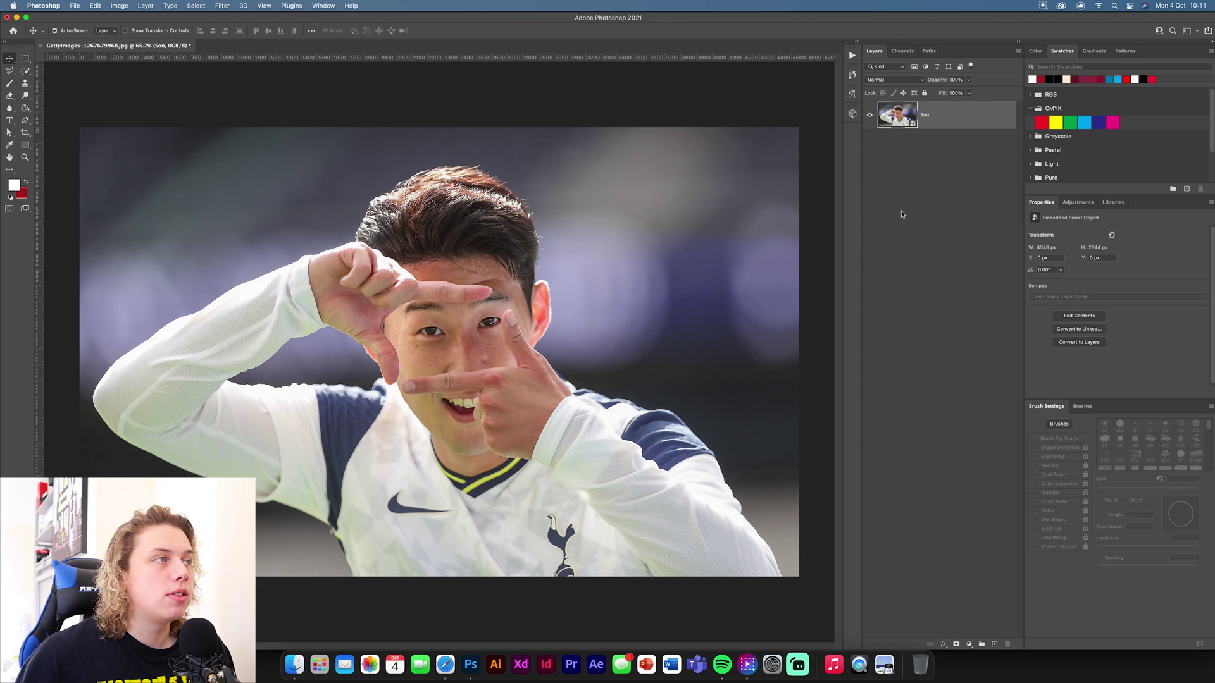
Add a new layer clipped to the Son layer, filled with 50% gray and blended in Overlay mode.
{"action": "left_click", "coordinate": [995, 644]}
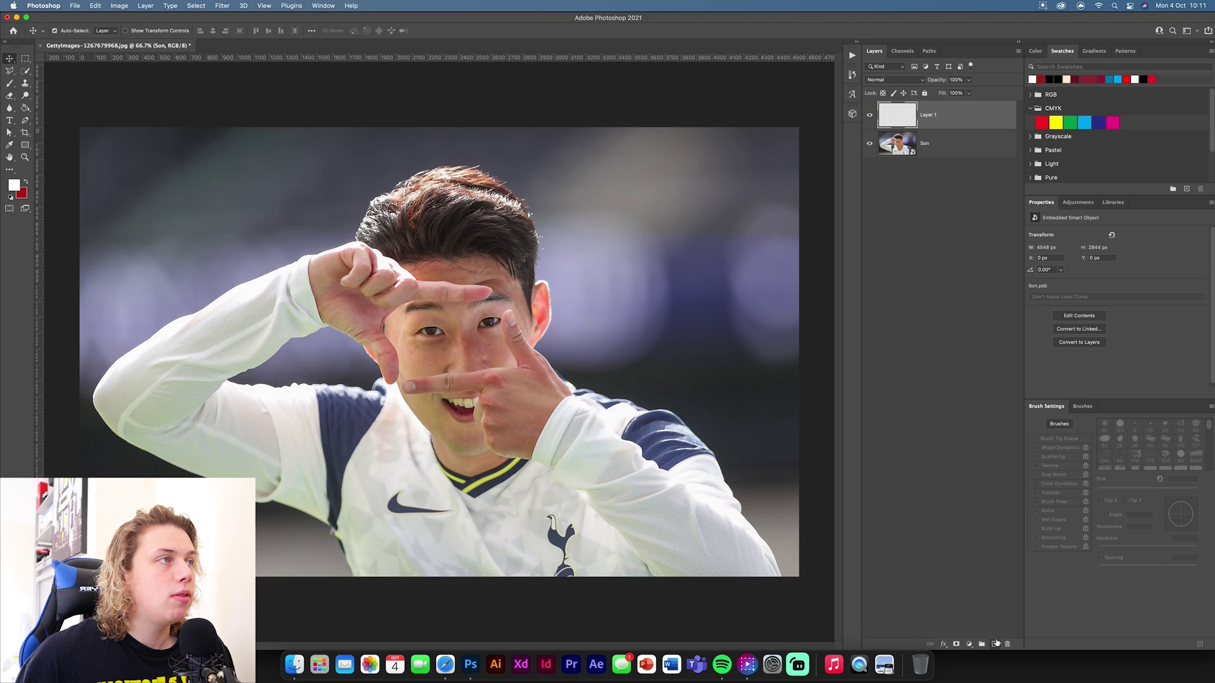
{"action": "left_click", "coordinate": [959, 124], "text": "alt"}
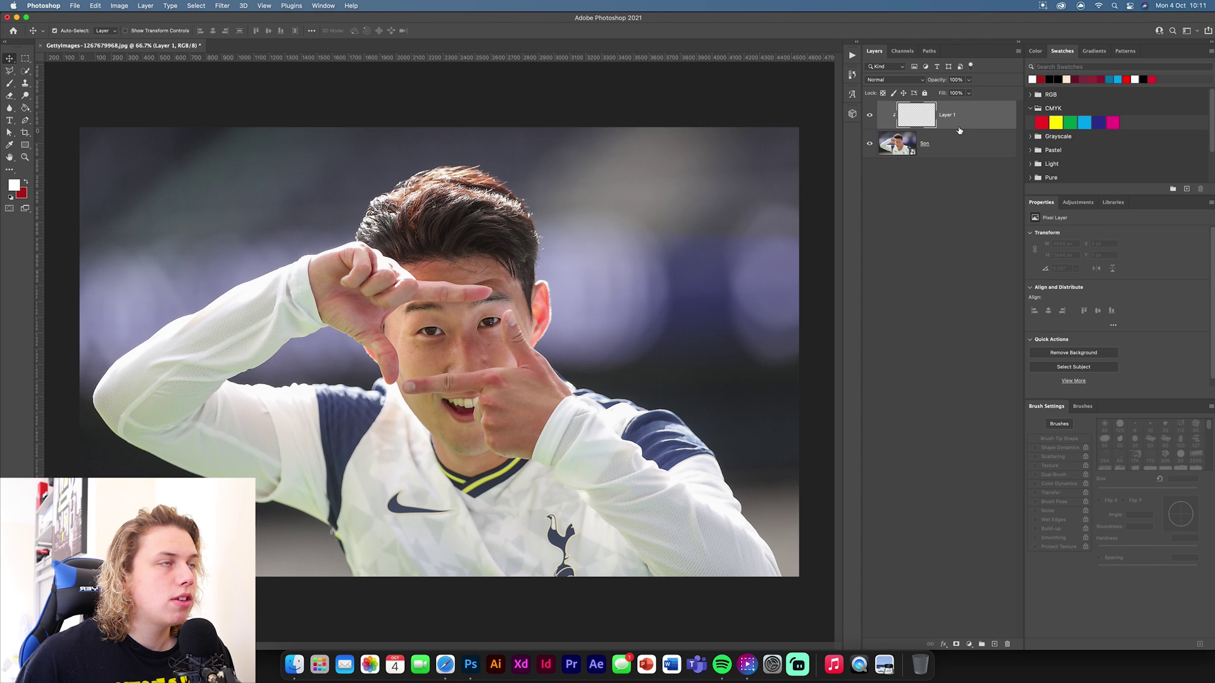
{"action": "left_click", "coordinate": [96, 6]}
{"action": "left_click", "coordinate": [108, 151]}
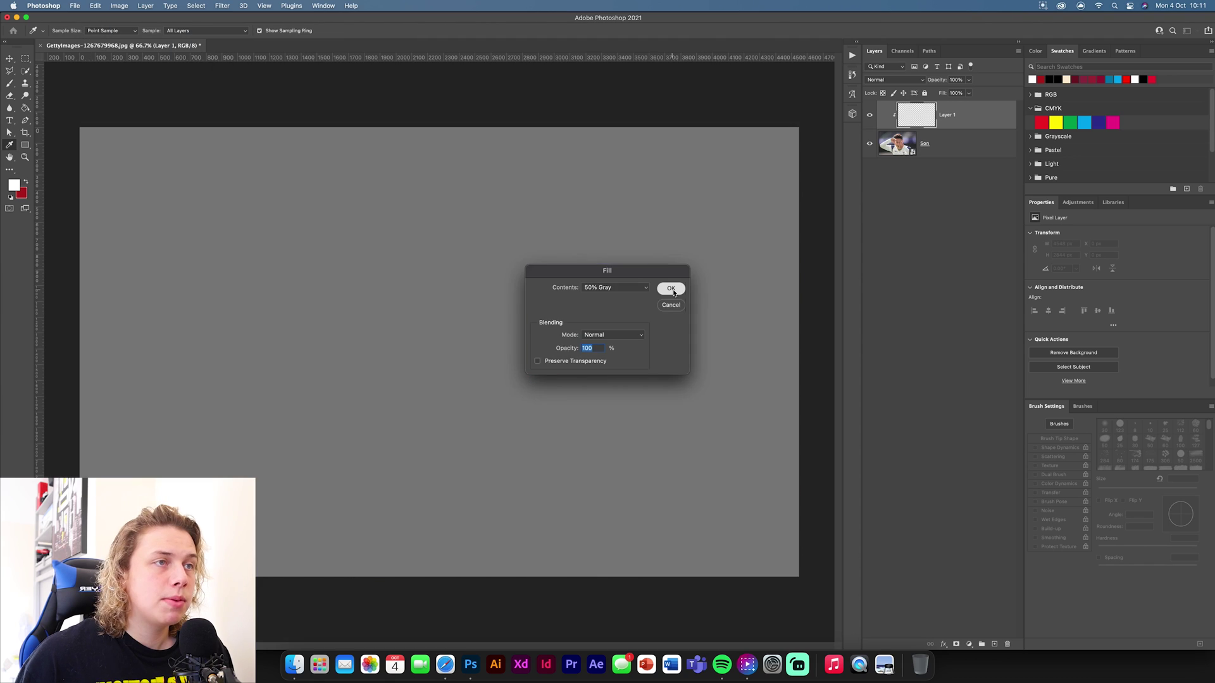
{"action": "key", "text": "Return"}
{"action": "left_click", "coordinate": [894, 80]}
{"action": "left_click", "coordinate": [878, 204]}
Burn the shadows and folds of the sleeve nearest the club crest with a 90 px brush, midtones range, 20% exposure.
{"action": "mouse_move", "coordinate": [25, 95]}
{"action": "left_mouse_down"}
{"action": "mouse_move", "coordinate": [74, 97]}
{"action": "mouse_move", "coordinate": [66, 117]}
{"action": "left_mouse_up"}
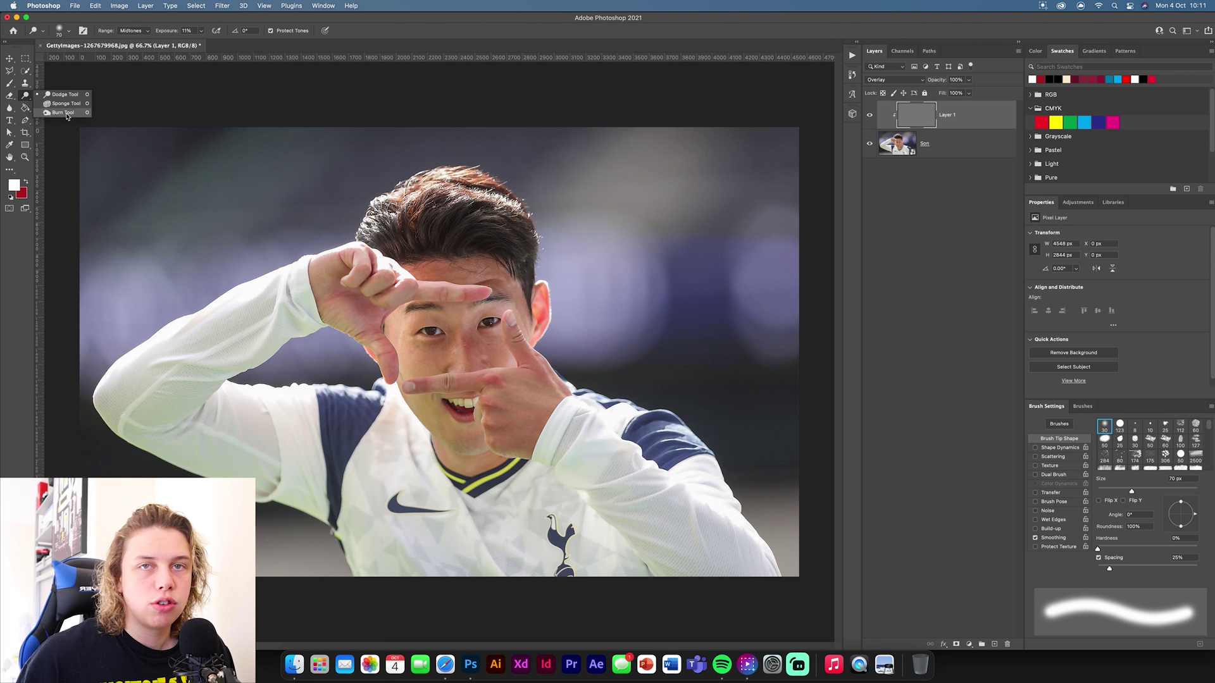
{"action": "left_click_drag", "start_coordinate": [66, 116], "coordinate": [63, 113]}
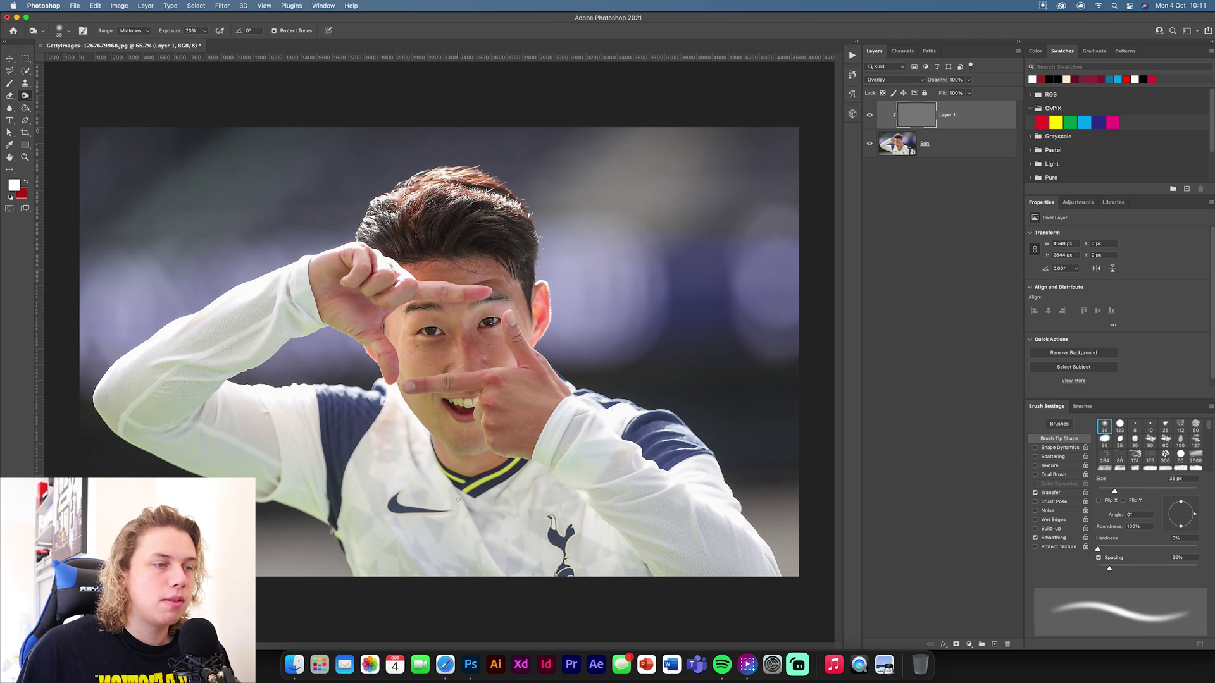
{"action": "key", "text": "super+1"}
{"action": "key", "text": "bracketright"}
{"action": "key", "text": "bracketright"}
{"action": "key", "text": "bracketright"}
{"action": "key", "text": "bracketright"}
{"action": "key", "text": "bracketright"}
{"action": "key", "text": "bracketright"}
{"action": "scroll", "coordinate": [552, 498], "scroll_direction": "down", "scroll_amount": 5}
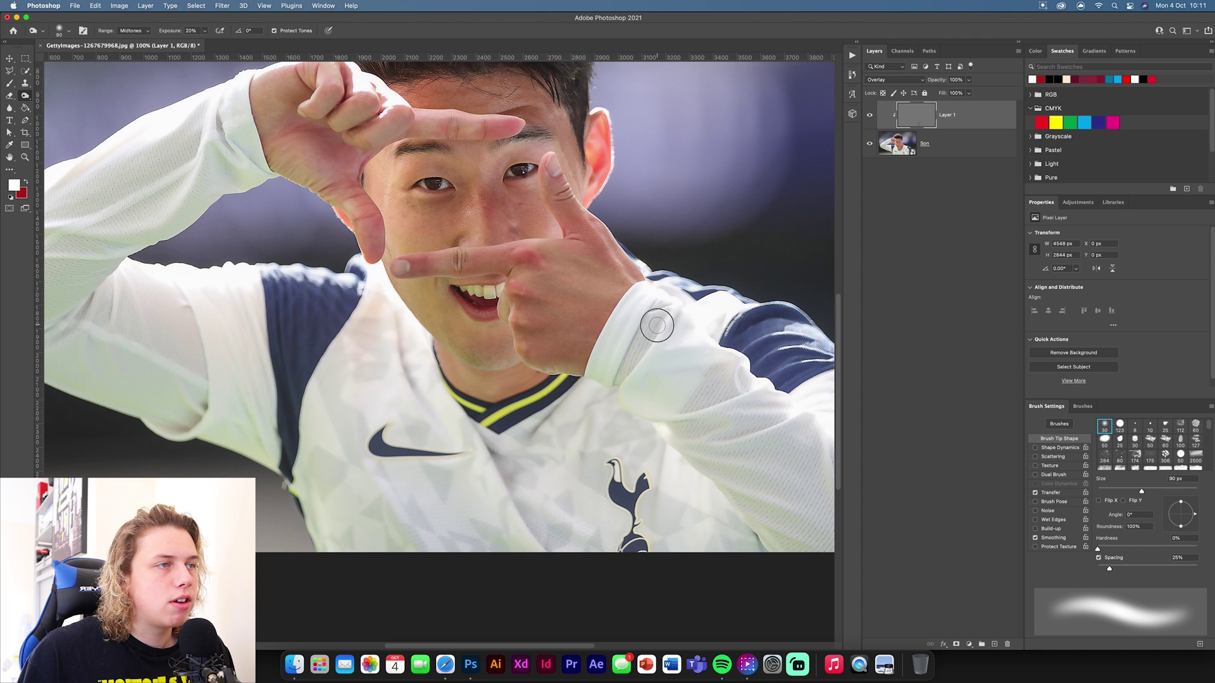
{"action": "scroll", "coordinate": [644, 341], "scroll_direction": "down", "scroll_amount": 3}
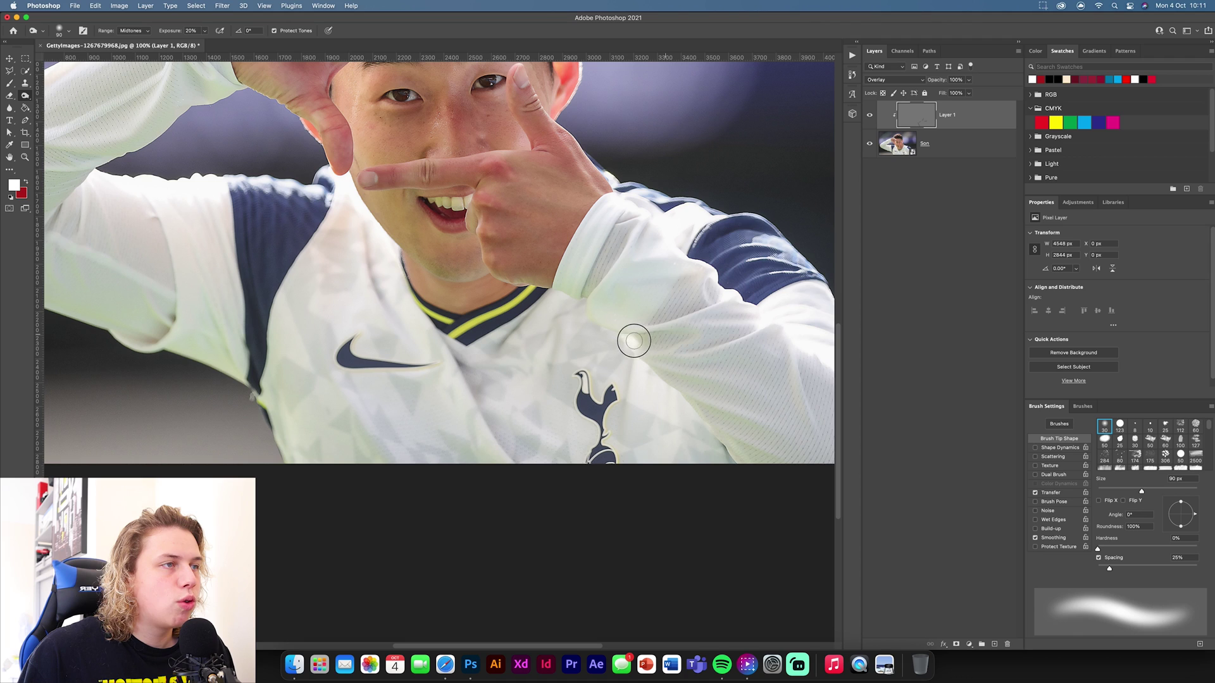
{"action": "scroll", "coordinate": [714, 342], "scroll_direction": "down", "scroll_amount": 2}
{"action": "scroll", "coordinate": [714, 342], "scroll_direction": "right", "scroll_amount": 2}
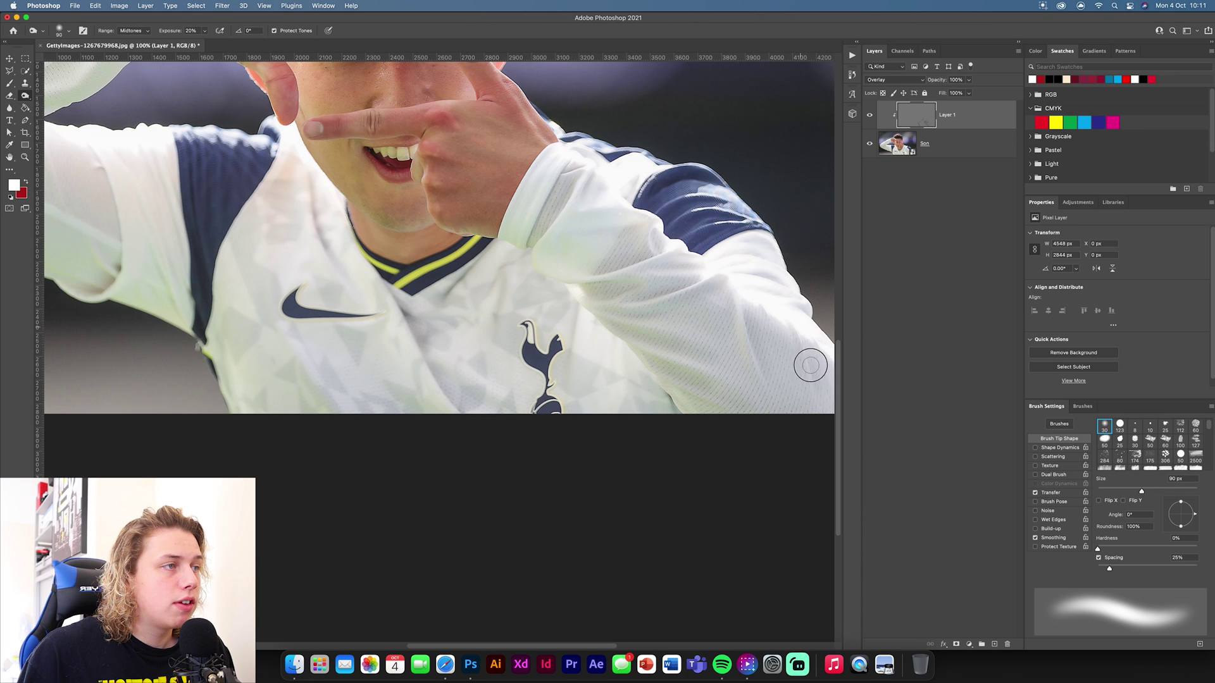
{"action": "scroll", "coordinate": [750, 365], "scroll_direction": "up", "scroll_amount": 3}
{"action": "scroll", "coordinate": [750, 366], "scroll_direction": "left", "scroll_amount": 1}
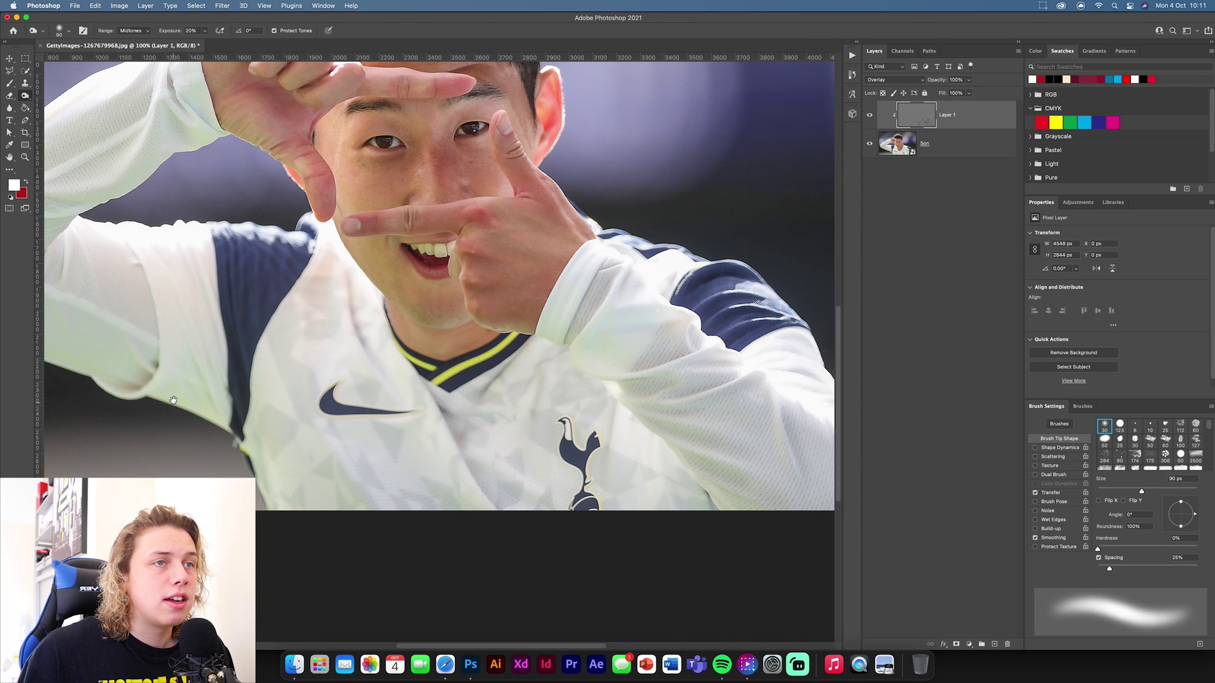
Burn the shadows and folds on the raised arm's sleeve and around the hand beside the face.
{"action": "scroll", "coordinate": [671, 285], "scroll_direction": "down", "scroll_amount": 1}
{"action": "scroll", "coordinate": [670, 285], "scroll_direction": "left", "scroll_amount": 4}
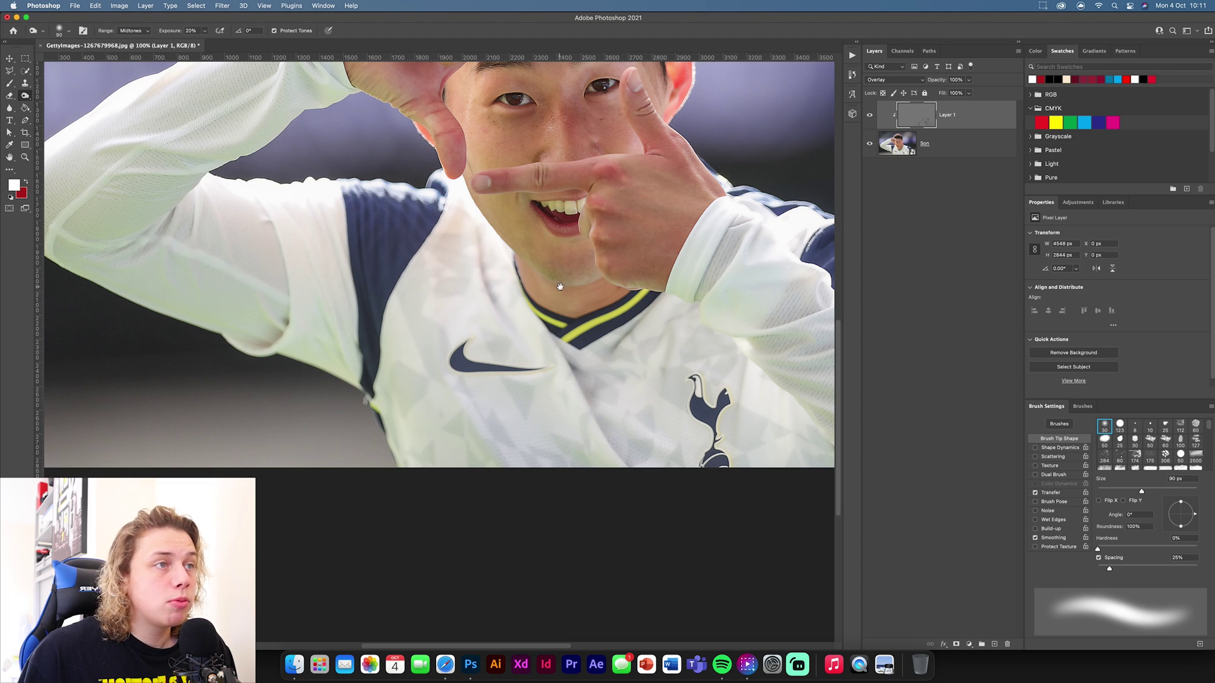
{"action": "scroll", "coordinate": [567, 297], "scroll_direction": "up", "scroll_amount": 2}
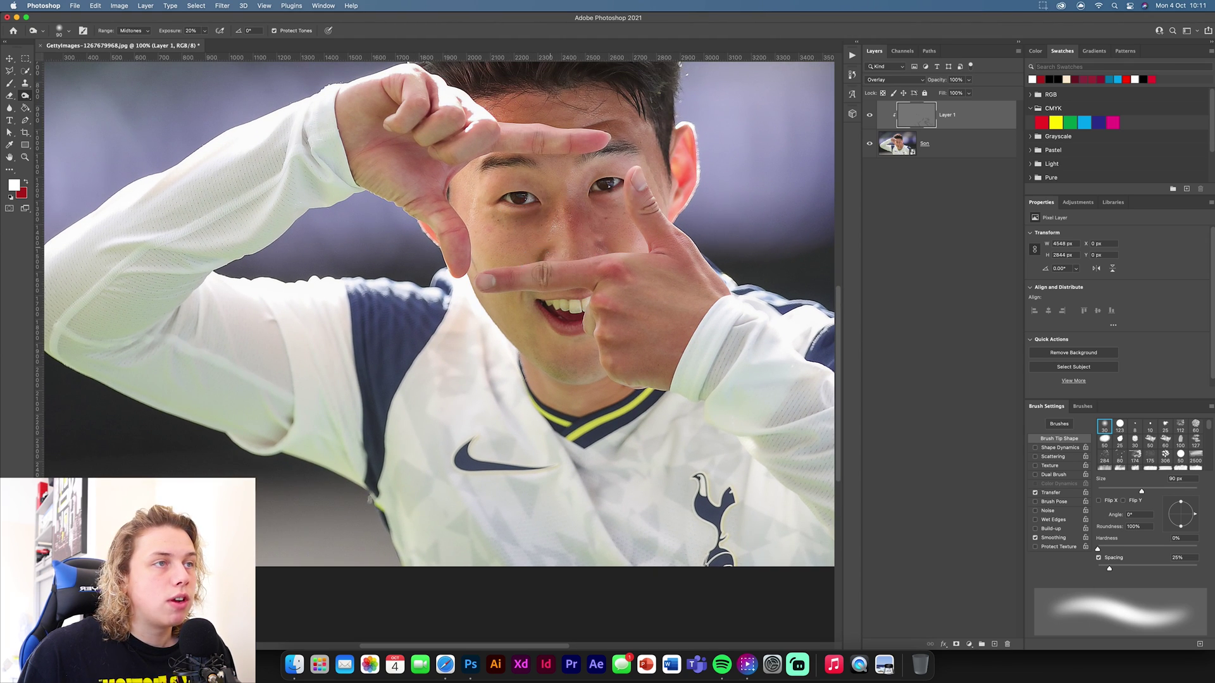
{"action": "scroll", "coordinate": [597, 160], "scroll_direction": "up", "scroll_amount": 1}
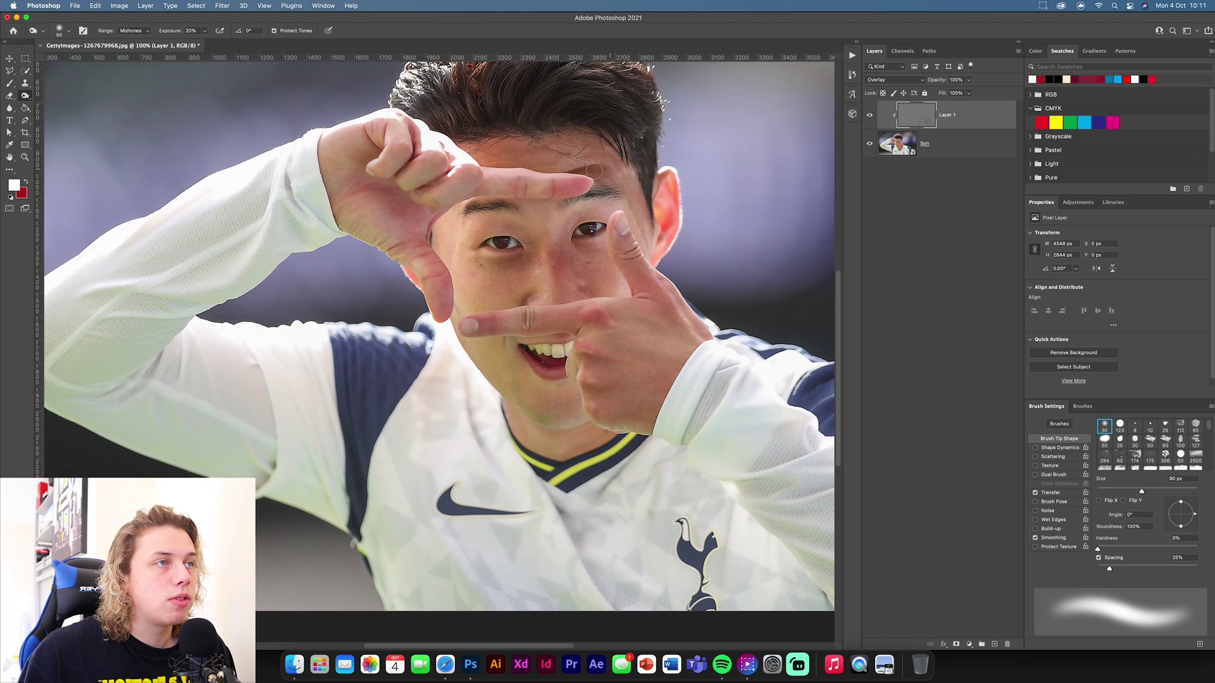
{"action": "scroll", "coordinate": [439, 332], "scroll_direction": "down", "scroll_amount": 4}
{"action": "scroll", "coordinate": [439, 332], "scroll_direction": "left", "scroll_amount": 5}
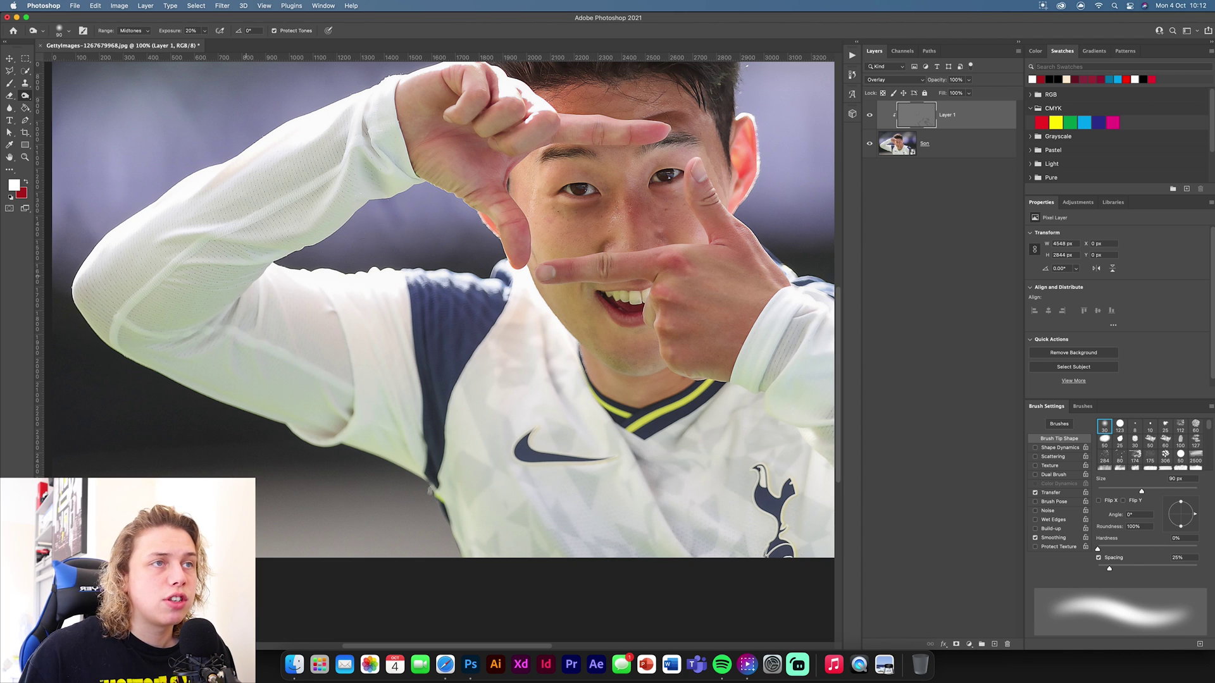
{"action": "scroll", "coordinate": [316, 190], "scroll_direction": "down", "scroll_amount": 5}
{"action": "scroll", "coordinate": [316, 189], "scroll_direction": "left", "scroll_amount": 2}
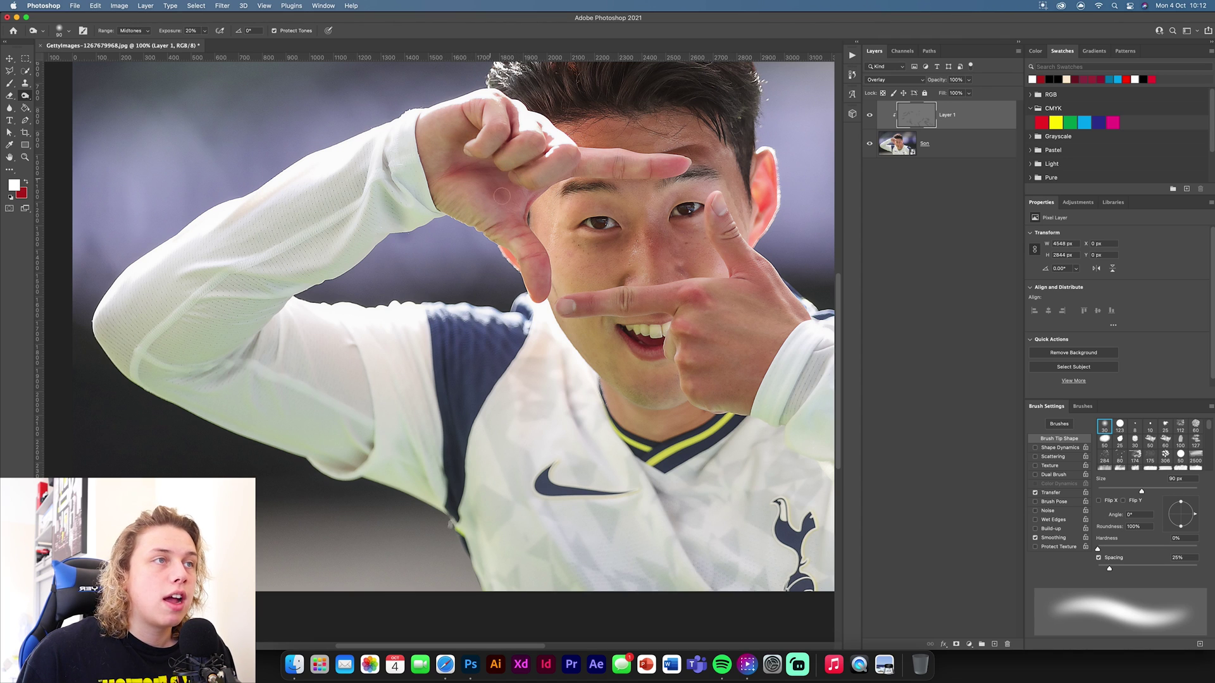
Burn the remaining shadows around the crest and the nearby cuff, and compare the photo with the gray layer hidden and shown.
{"action": "scroll", "coordinate": [628, 328], "scroll_direction": "down", "scroll_amount": 5}
{"action": "scroll", "coordinate": [627, 329], "scroll_direction": "right", "scroll_amount": 5}
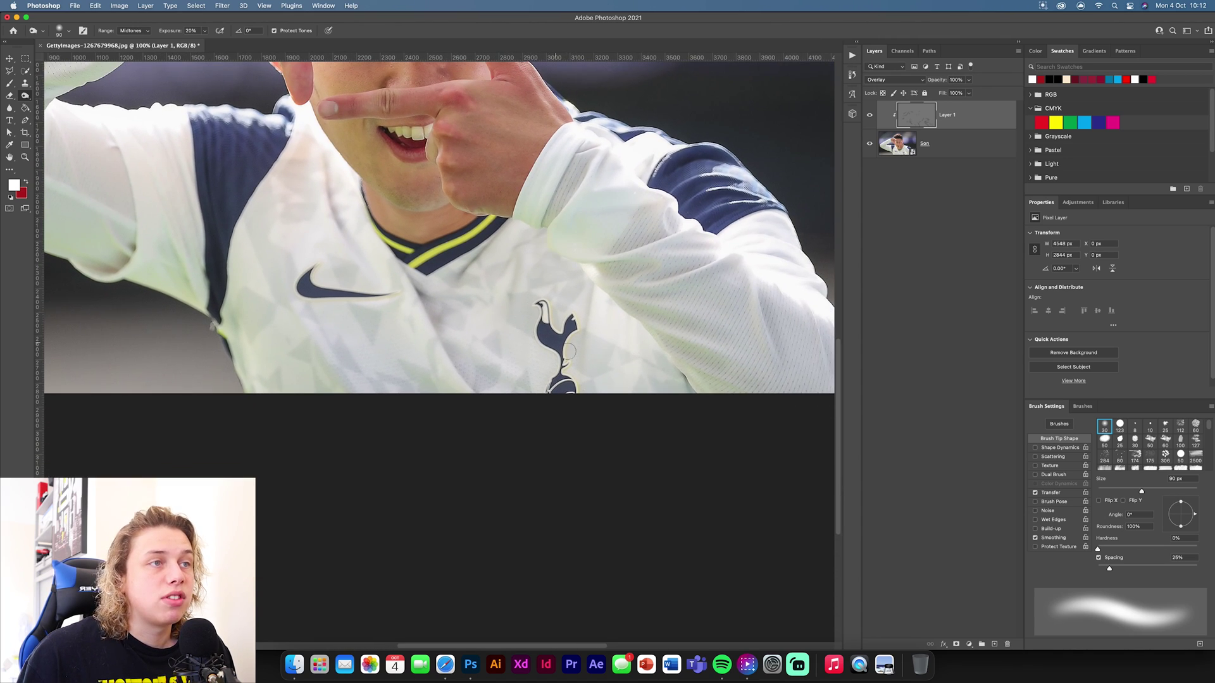
{"action": "scroll", "coordinate": [574, 343], "scroll_direction": "up", "scroll_amount": 3}
{"action": "scroll", "coordinate": [574, 343], "scroll_direction": "left", "scroll_amount": 4}
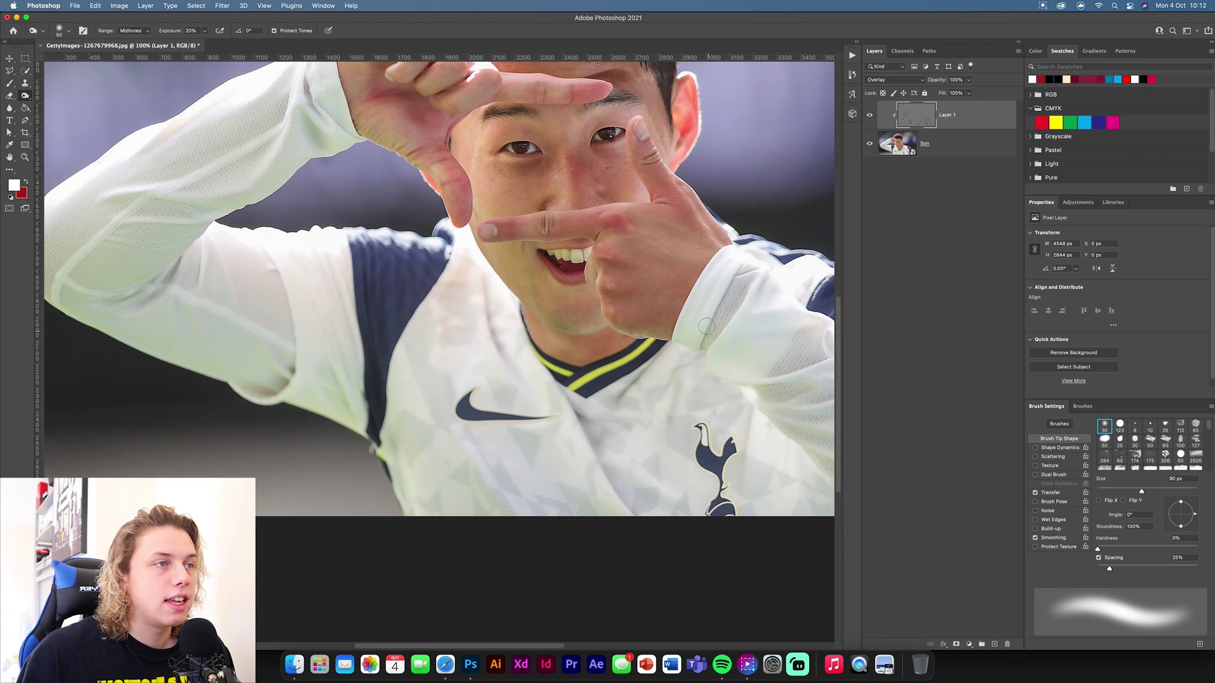
{"action": "key", "text": "super+minus"}
{"action": "left_click", "coordinate": [871, 116]}
{"action": "left_click", "coordinate": [870, 116]}
{"action": "left_click", "coordinate": [871, 116]}
{"action": "left_click", "coordinate": [870, 116]}
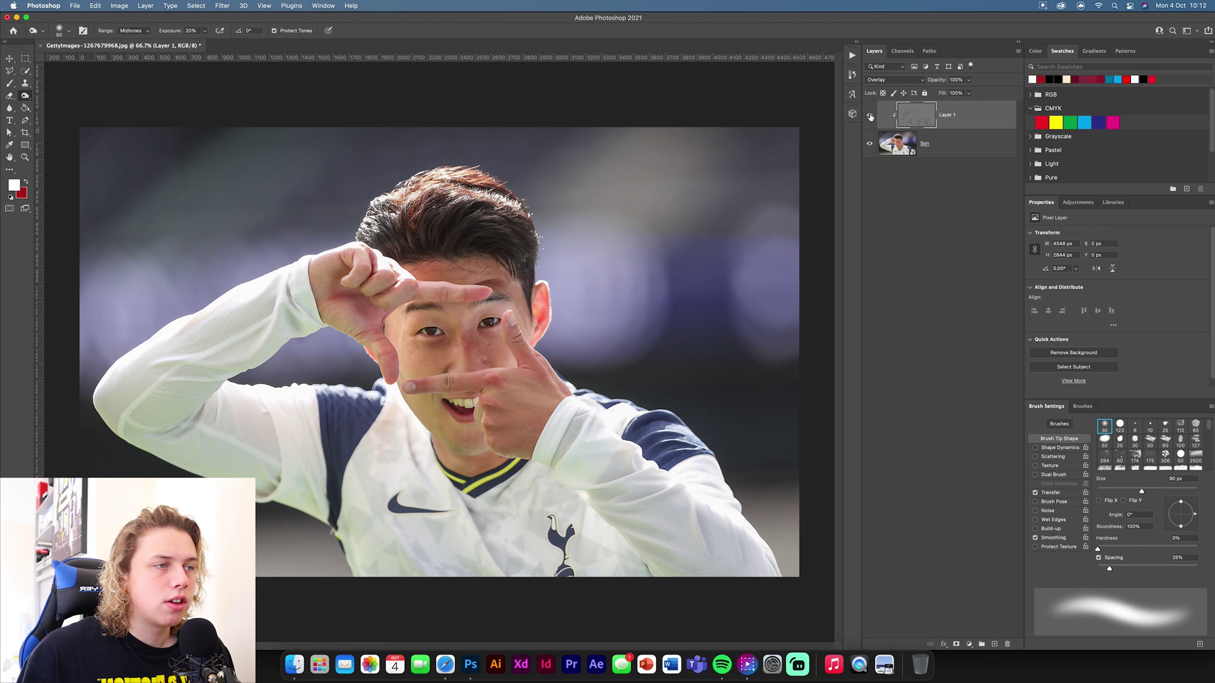
Dodge the footballer's highlights on the gray layer with a 250 px brush, midtones range, 11% exposure.
{"action": "right_click", "coordinate": [28, 95]}
{"action": "left_click", "coordinate": [55, 95]}
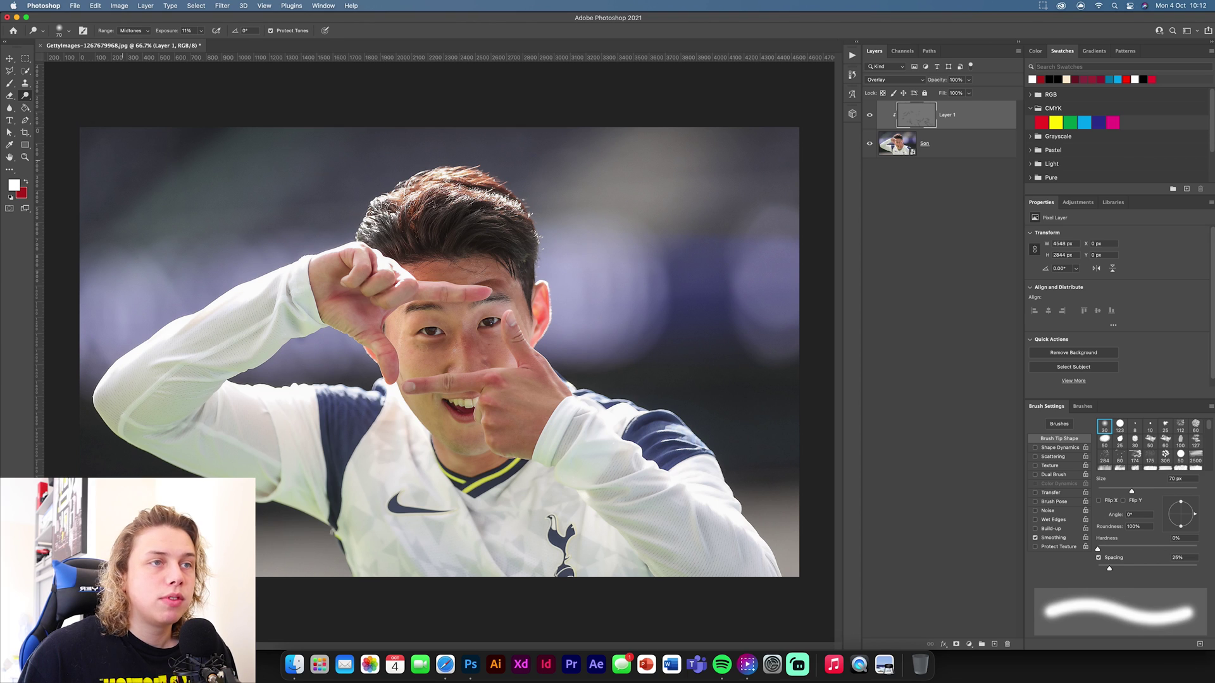
{"action": "key", "text": "bracketright"}
{"action": "key", "text": "bracketright"}
{"action": "key", "text": "bracketright"}
{"action": "key", "text": "bracketright"}
{"action": "key", "text": "bracketright"}
{"action": "key", "text": "bracketright"}
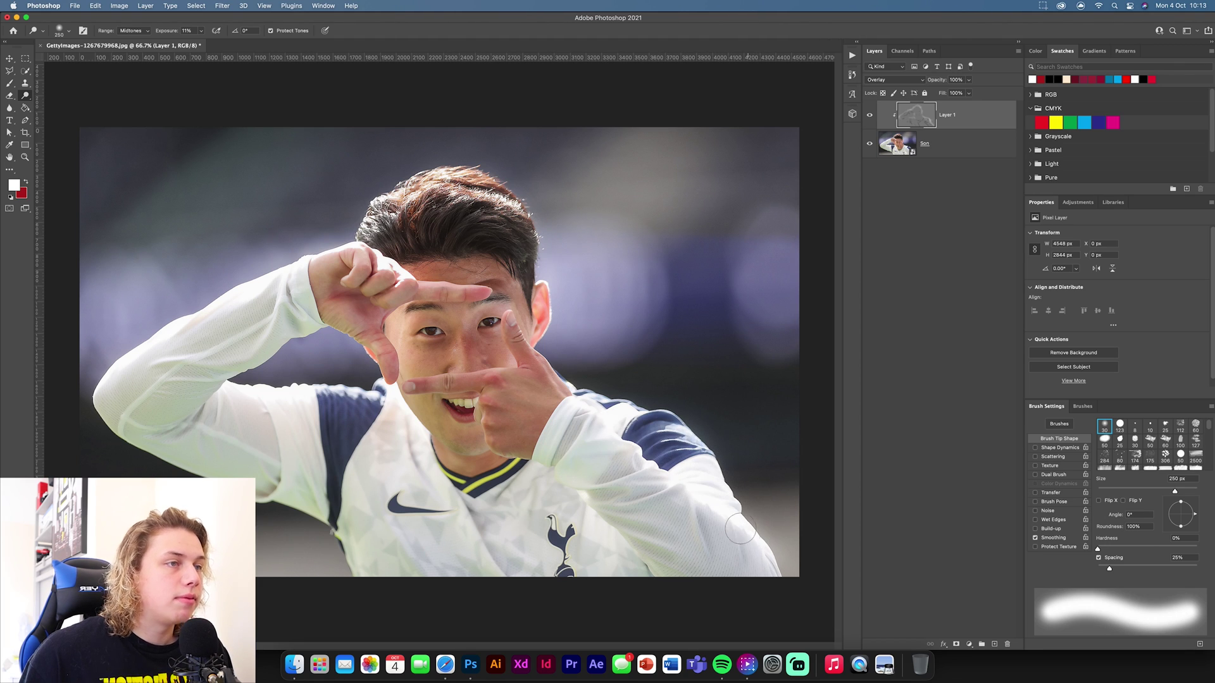
Rename the gray overlay layer as "dodge and burn".
{"action": "double_click", "coordinate": [948, 116]}
{"action": "type", "text": "dodge"}
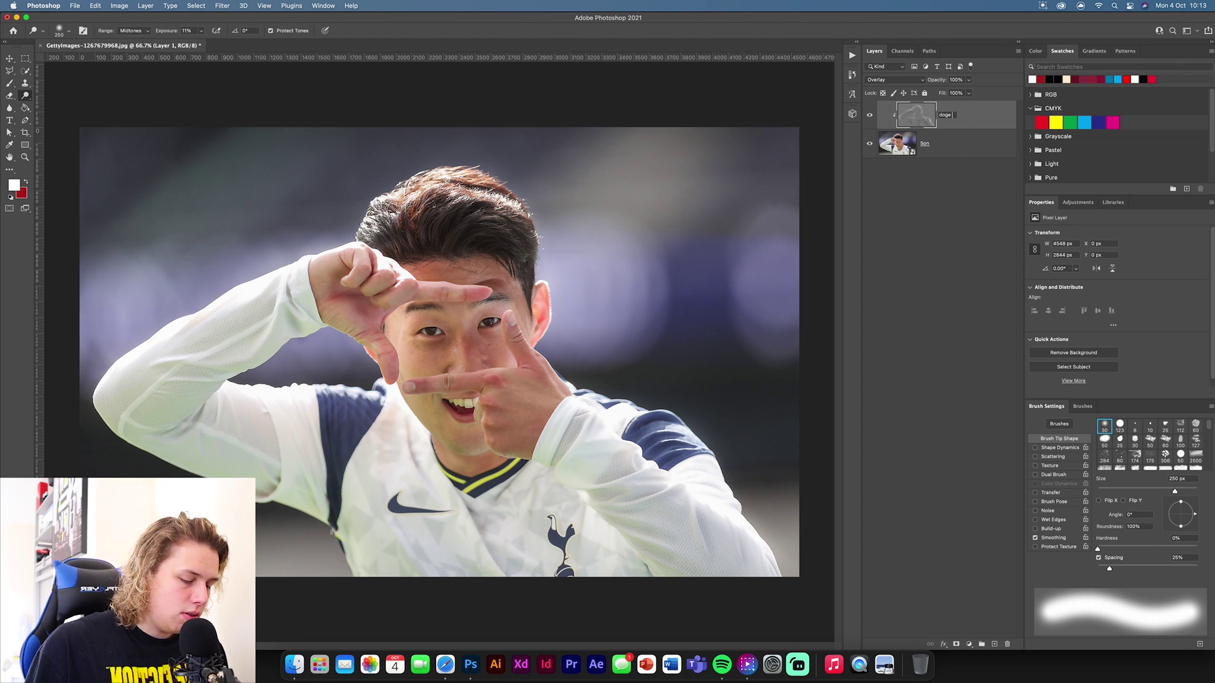
{"action": "type", "text": " and burn"}
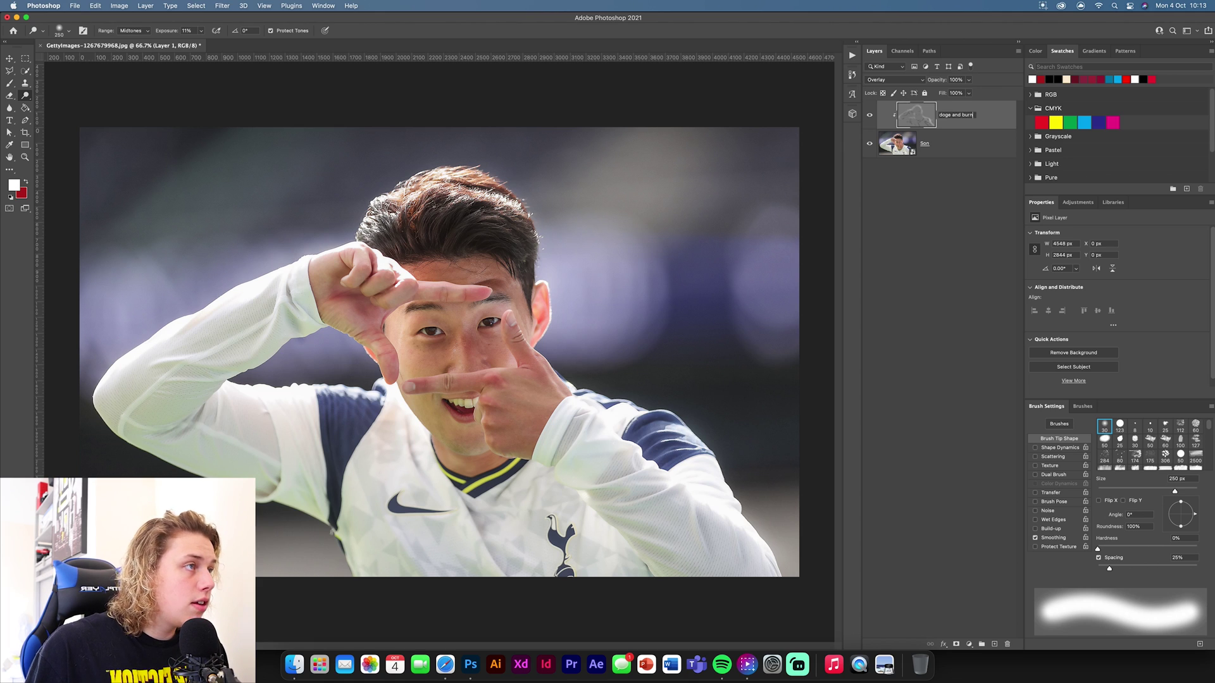
{"action": "left_click", "coordinate": [945, 115]}
{"action": "type", "text": "d"}
{"action": "left_click", "coordinate": [966, 182]}
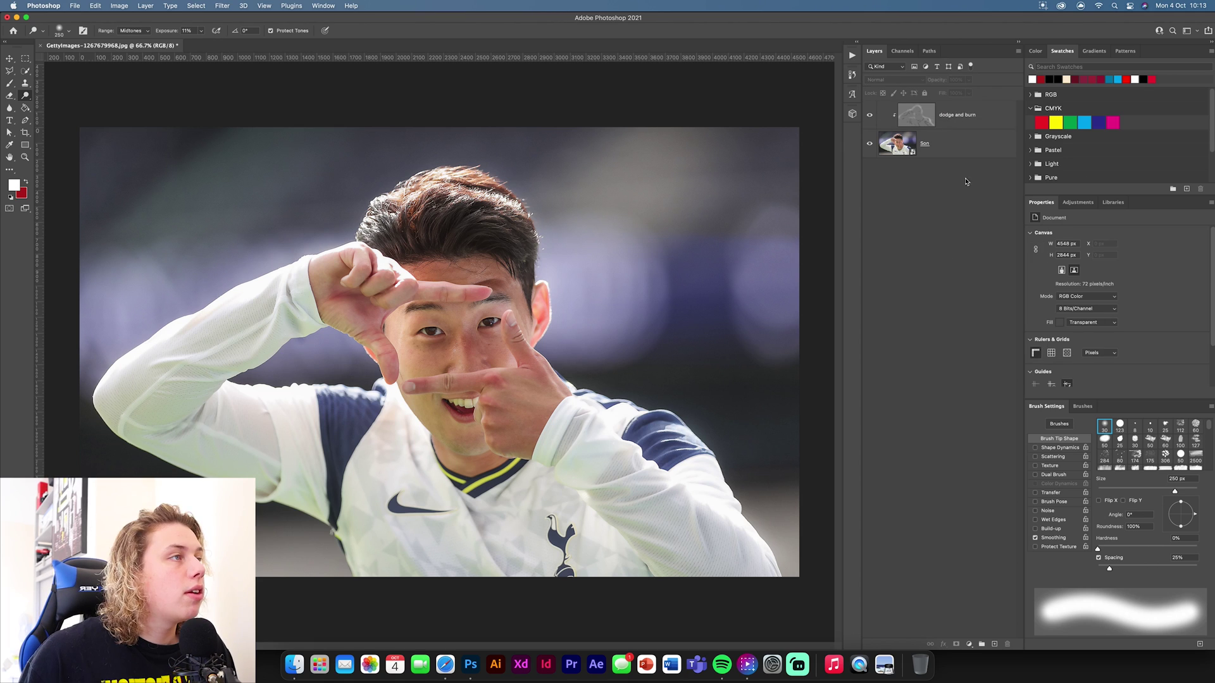
Combine the dodge and burn layer and the Son layer into one smart object.
{"action": "left_click", "coordinate": [981, 127]}
{"action": "left_click", "coordinate": [979, 145], "text": "shift"}
{"action": "right_click", "coordinate": [978, 144]}
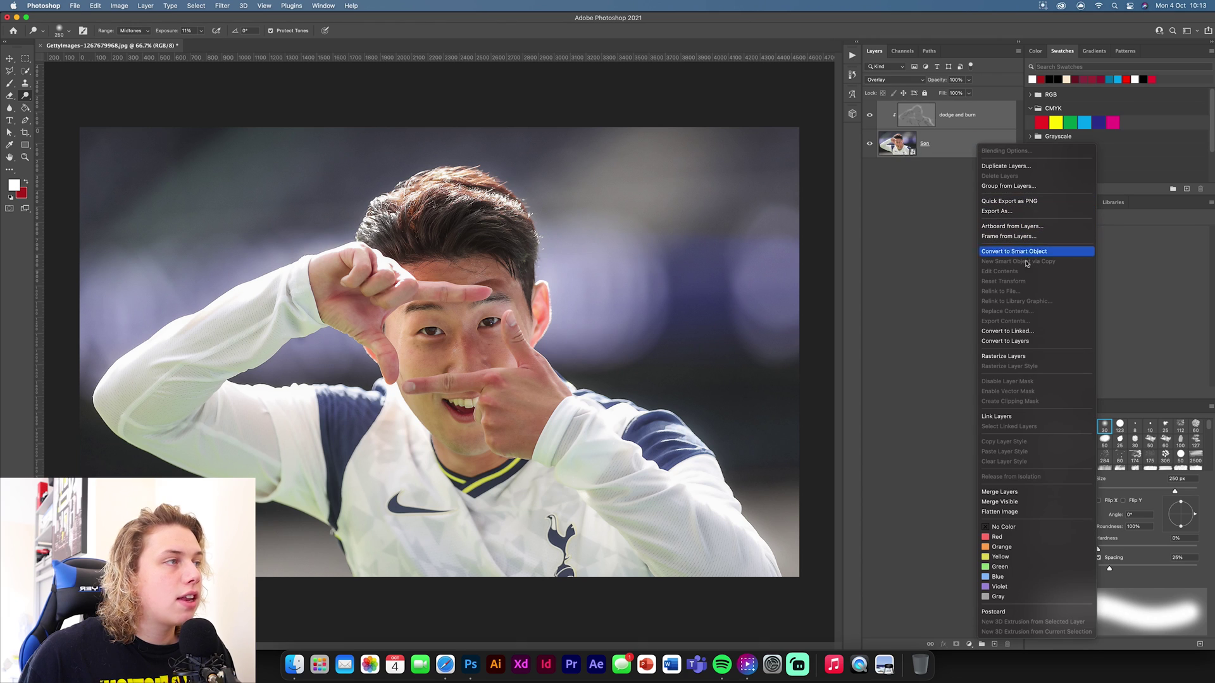
{"action": "left_click", "coordinate": [1026, 252]}
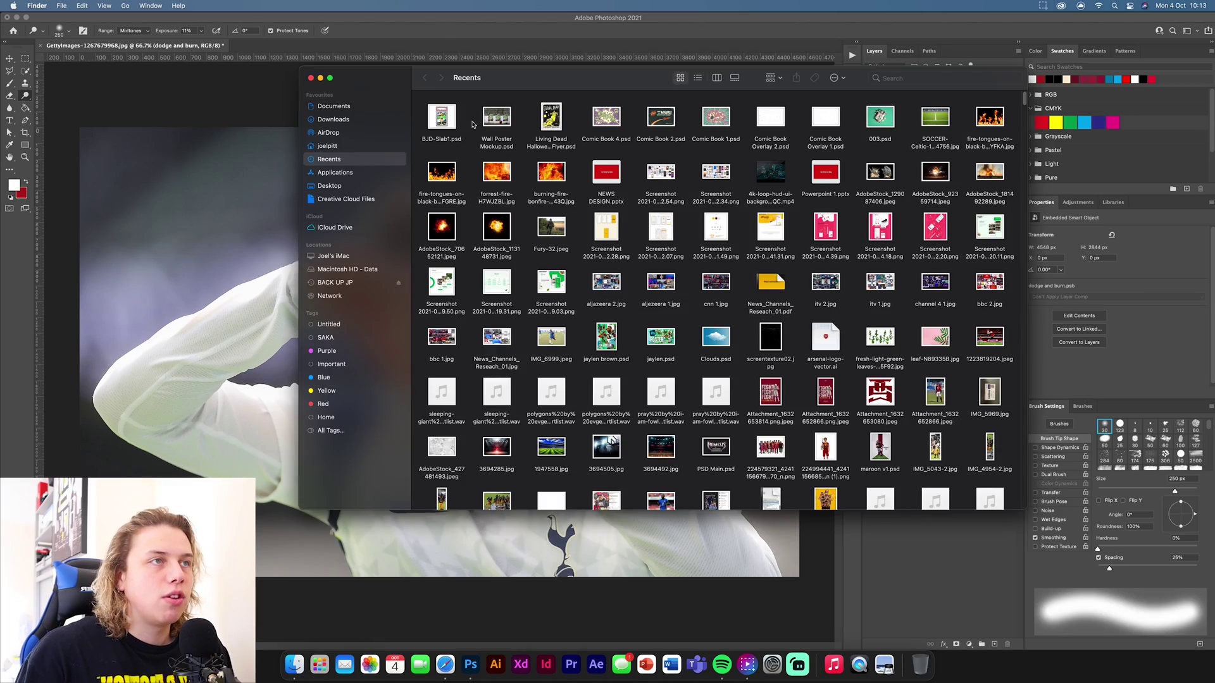
{"action": "left_click", "coordinate": [334, 105]}
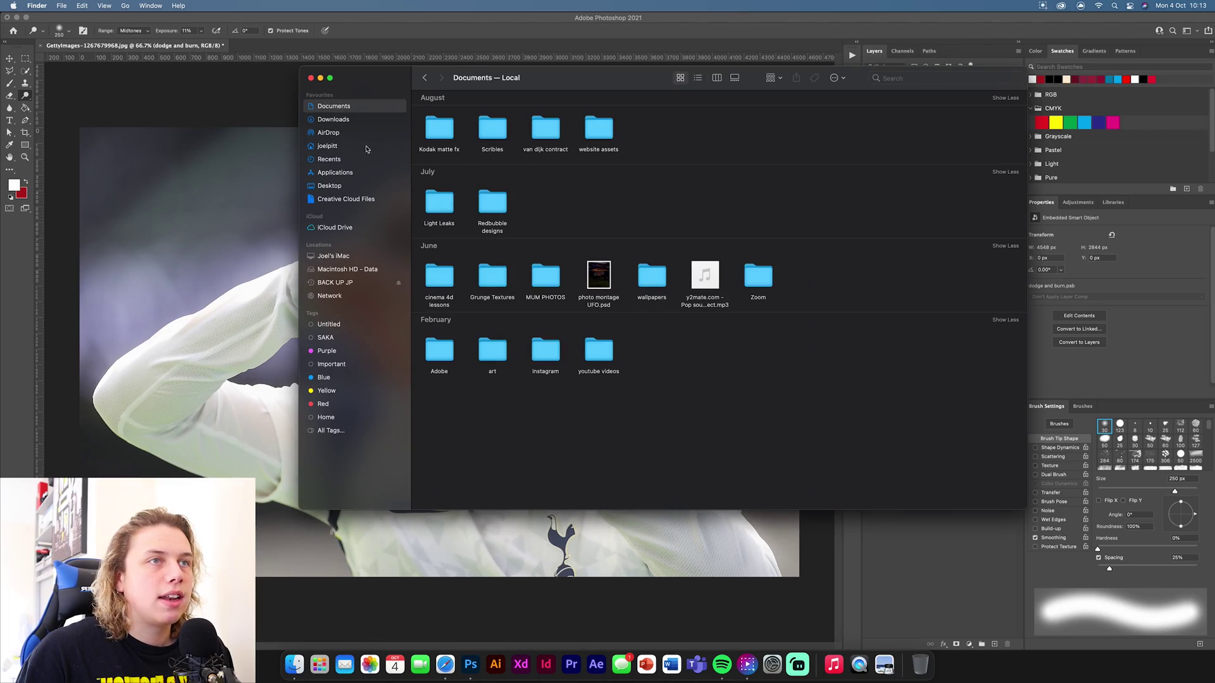
{"action": "left_click", "coordinate": [334, 119]}
{"action": "mouse_move", "coordinate": [888, 259]}
{"action": "left_mouse_down"}
{"action": "mouse_move", "coordinate": [595, 427]}
{"action": "mouse_move", "coordinate": [658, 443]}
{"action": "mouse_move", "coordinate": [648, 464]}
{"action": "left_mouse_up"}
{"action": "key", "text": "Return"}
{"action": "key", "text": "o"}
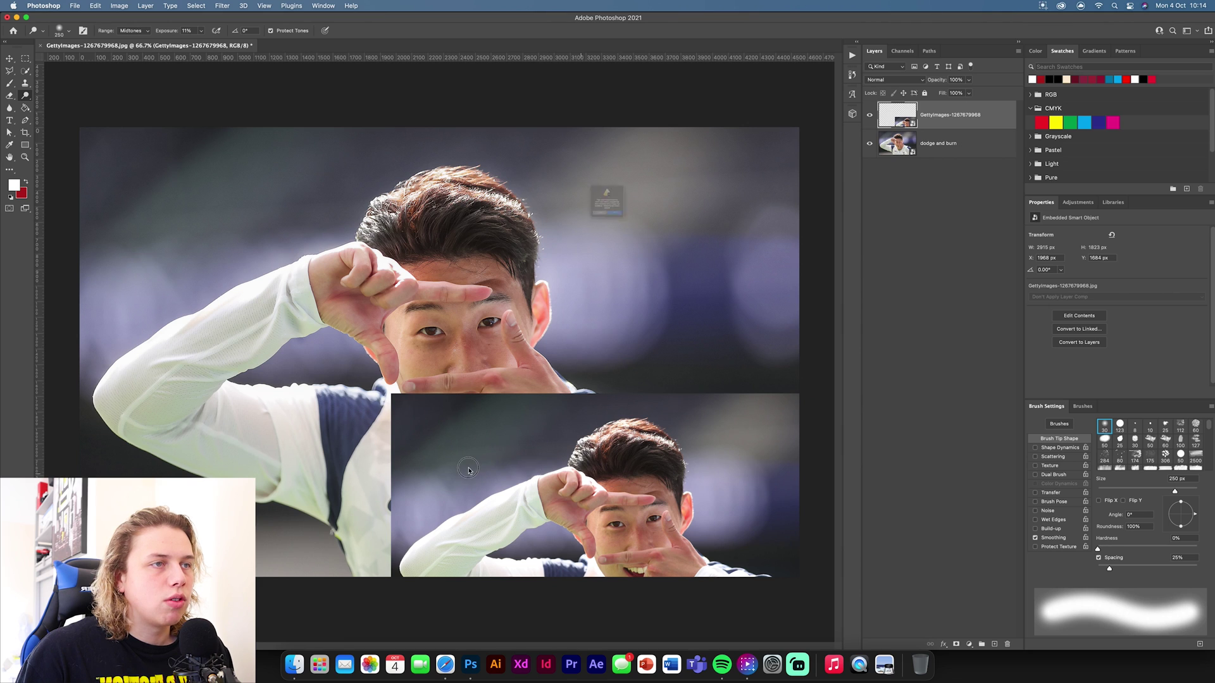
Align the placed original photo with the canvas corner and scale it to cover the whole canvas.
{"action": "key", "text": "Escape"}
{"action": "left_click", "coordinate": [9, 59]}
{"action": "left_click_drag", "start_coordinate": [711, 503], "coordinate": [399, 236]}
{"action": "left_click_drag", "start_coordinate": [540, 415], "coordinate": [799, 577]}
{"action": "left_click", "coordinate": [466, 30]}
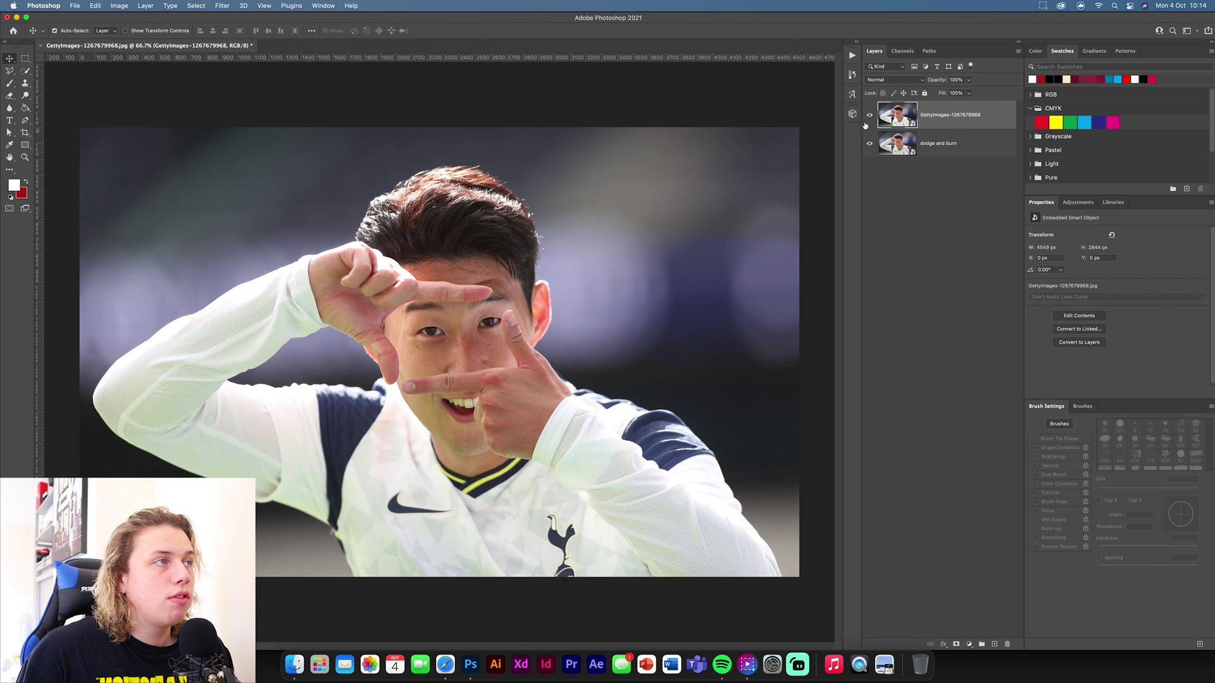
Compare the edit with the original photo by hiding and showing the original's layer, and delete that layer.
{"action": "left_click", "coordinate": [869, 115]}
{"action": "left_click", "coordinate": [869, 115]}
{"action": "left_click", "coordinate": [868, 115]}
{"action": "left_click", "coordinate": [869, 115]}
{"action": "left_click", "coordinate": [868, 115]}
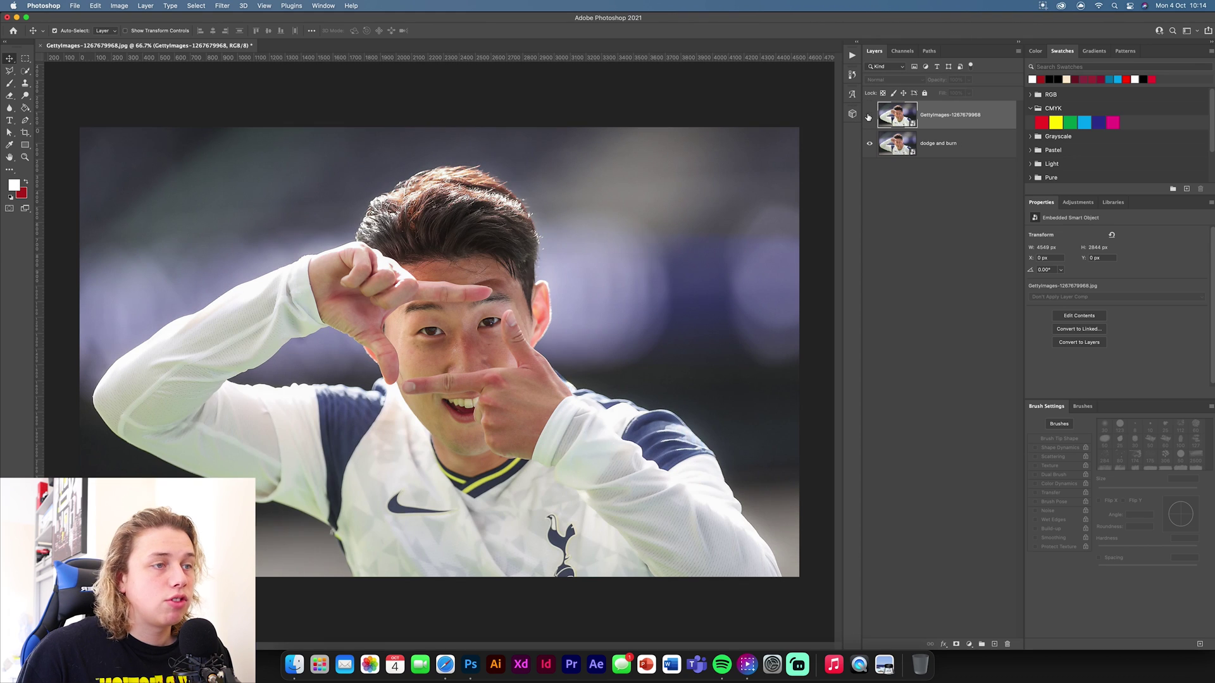
{"action": "left_click", "coordinate": [869, 115]}
{"action": "left_click", "coordinate": [869, 115]}
{"action": "left_click", "coordinate": [869, 115]}
{"action": "key", "text": "BackSpace"}
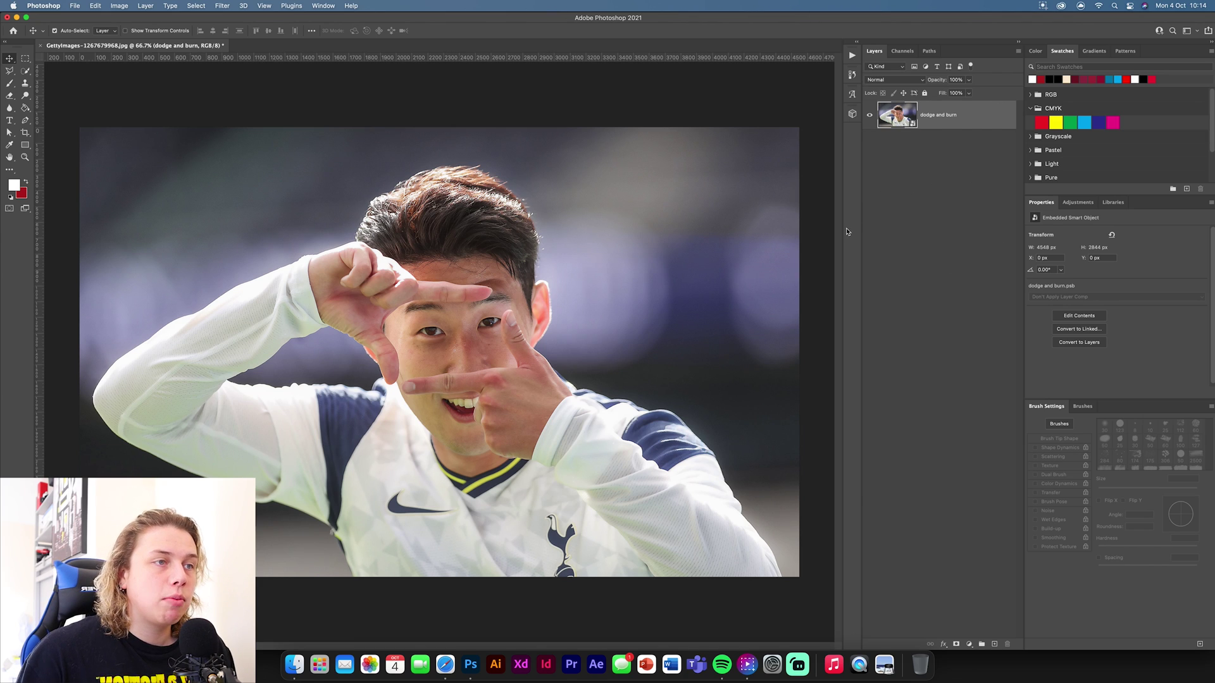
Add a strongly brightening Curves adjustment clipped to the dodge and burn layer and invert its mask to black.
{"action": "left_click", "coordinate": [970, 644]}
{"action": "left_click", "coordinate": [978, 485]}
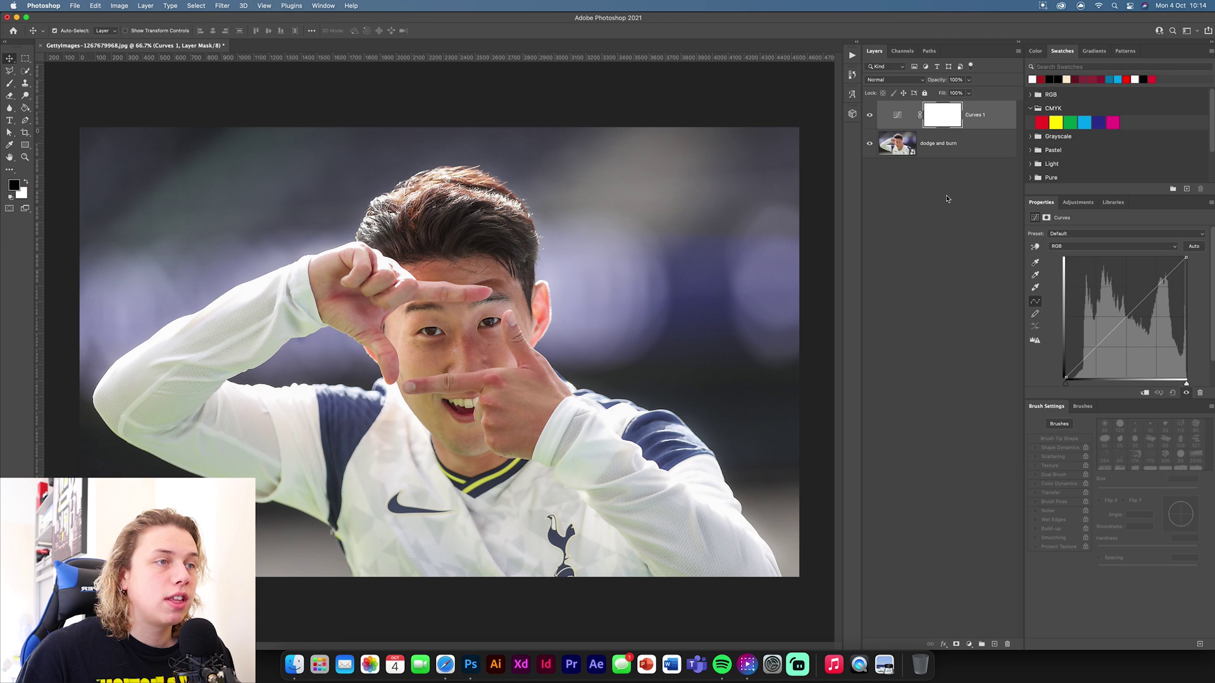
{"action": "left_click", "coordinate": [971, 129], "text": "alt"}
{"action": "left_click_drag", "start_coordinate": [1144, 299], "coordinate": [1130, 274]}
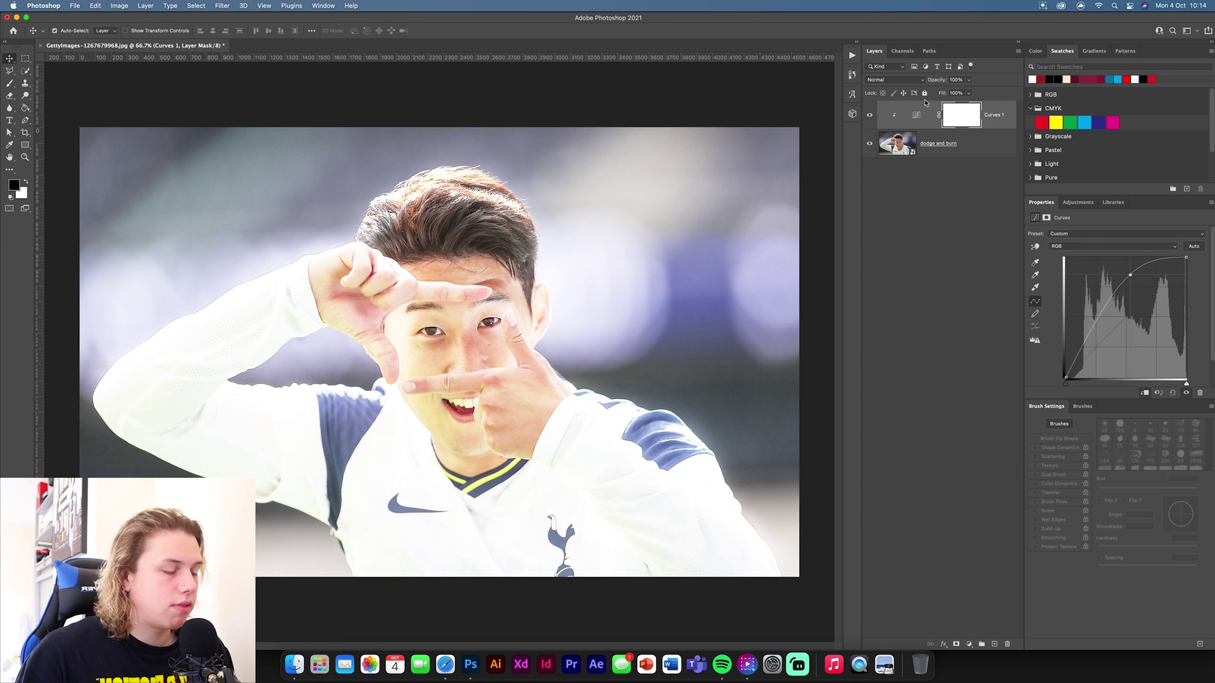
{"action": "key", "text": "super+i"}
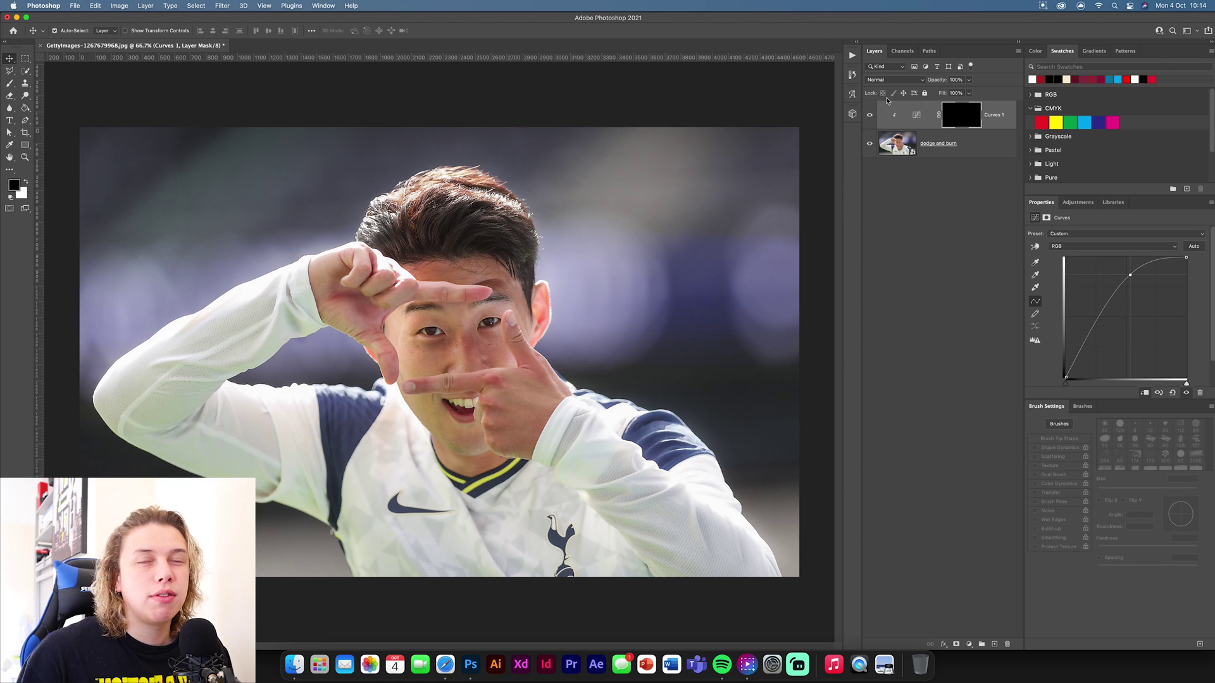
Brighten both eyes by painting white on the Curves mask with a 22 px hard round brush.
{"action": "left_click", "coordinate": [9, 83]}
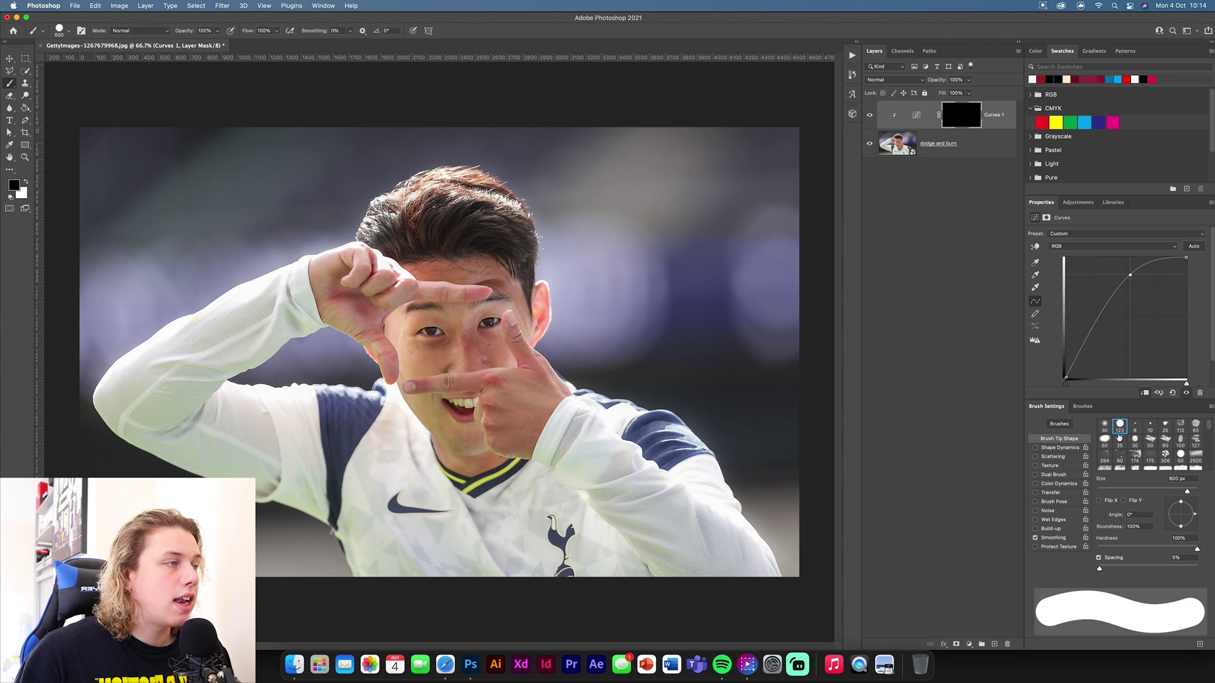
{"action": "left_click", "coordinate": [1082, 406]}
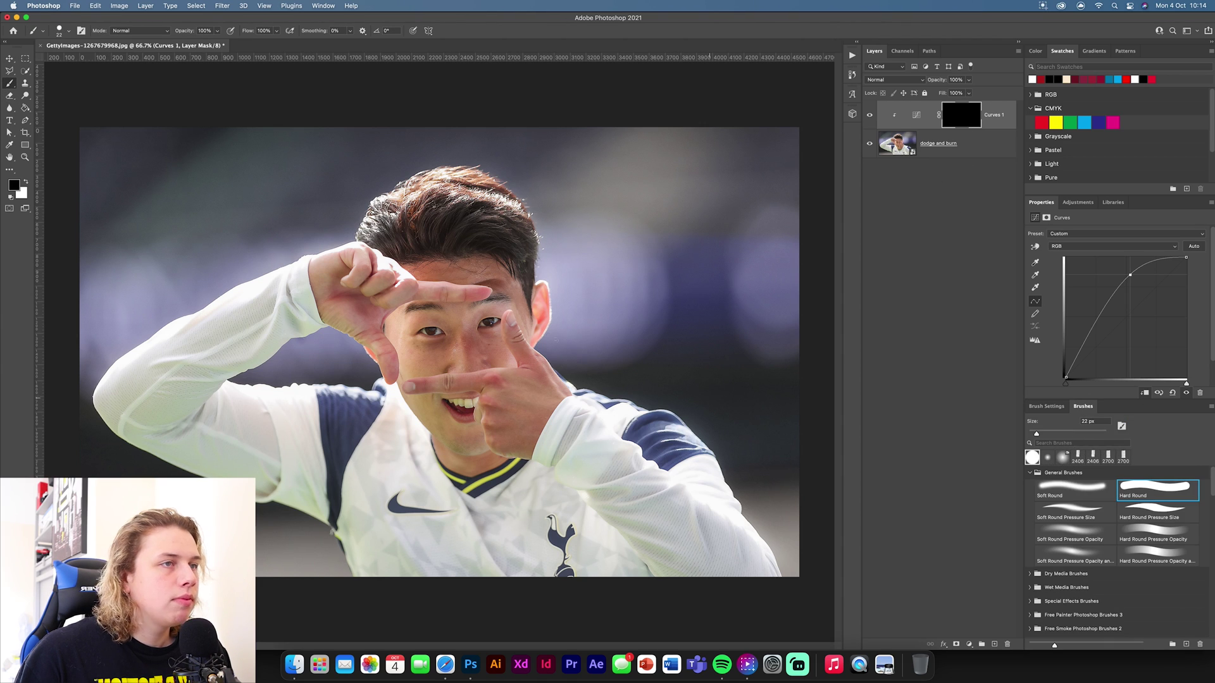
{"action": "scroll", "coordinate": [557, 341], "scroll_direction": "up", "scroll_amount": 6}
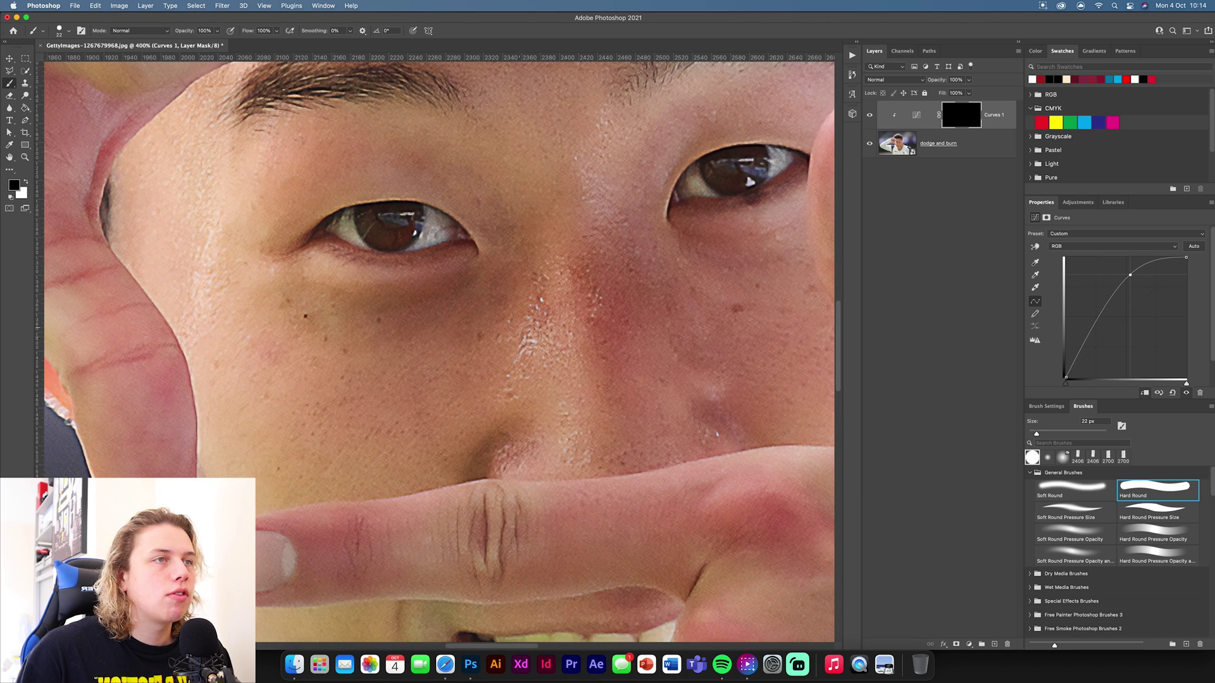
{"action": "key", "text": "x"}
{"action": "mouse_move", "coordinate": [446, 234]}
{"action": "left_mouse_down"}
{"action": "mouse_move", "coordinate": [336, 228]}
{"action": "mouse_move", "coordinate": [355, 215]}
{"action": "mouse_move", "coordinate": [446, 231]}
{"action": "mouse_move", "coordinate": [405, 227]}
{"action": "mouse_move", "coordinate": [443, 248]}
{"action": "mouse_move", "coordinate": [347, 265]}
{"action": "mouse_move", "coordinate": [430, 237]}
{"action": "mouse_move", "coordinate": [391, 241]}
{"action": "mouse_move", "coordinate": [381, 228]}
{"action": "mouse_move", "coordinate": [395, 243]}
{"action": "mouse_move", "coordinate": [386, 240]}
{"action": "left_mouse_up"}
{"action": "key", "text": "x"}
{"action": "key", "text": "x"}
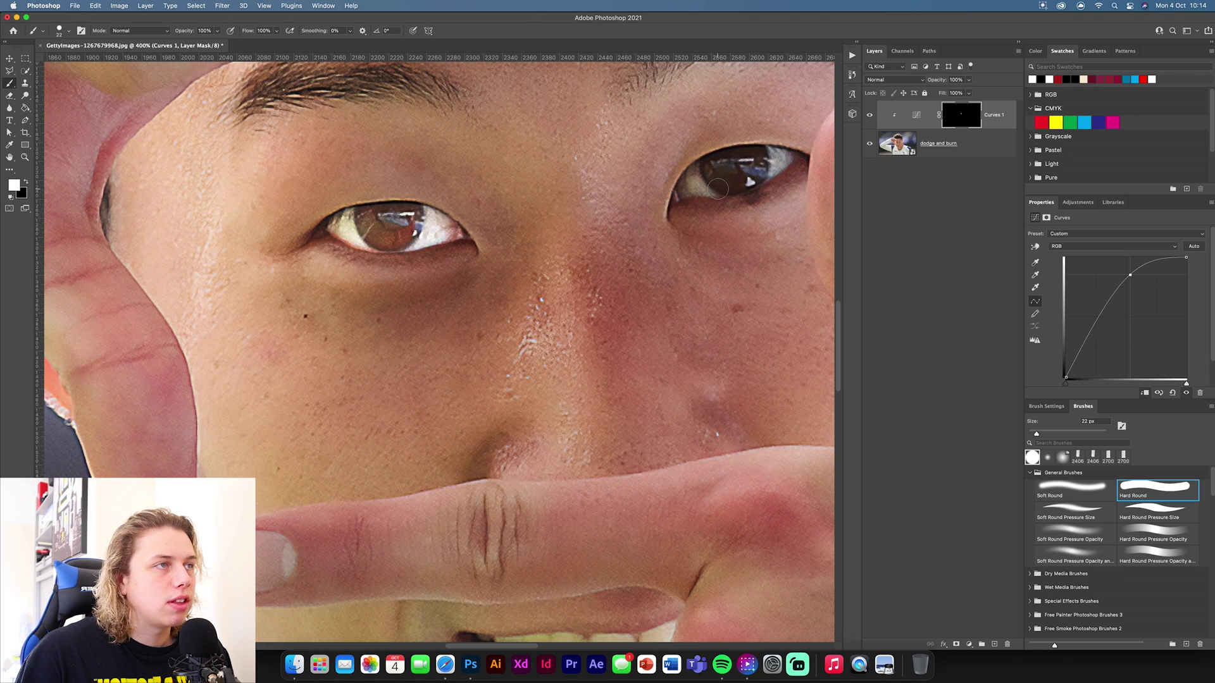
{"action": "mouse_move", "coordinate": [688, 189]}
{"action": "left_mouse_down"}
{"action": "mouse_move", "coordinate": [738, 156]}
{"action": "mouse_move", "coordinate": [783, 157]}
{"action": "mouse_move", "coordinate": [700, 186]}
{"action": "mouse_move", "coordinate": [743, 180]}
{"action": "left_mouse_up"}
{"action": "key", "text": "x"}
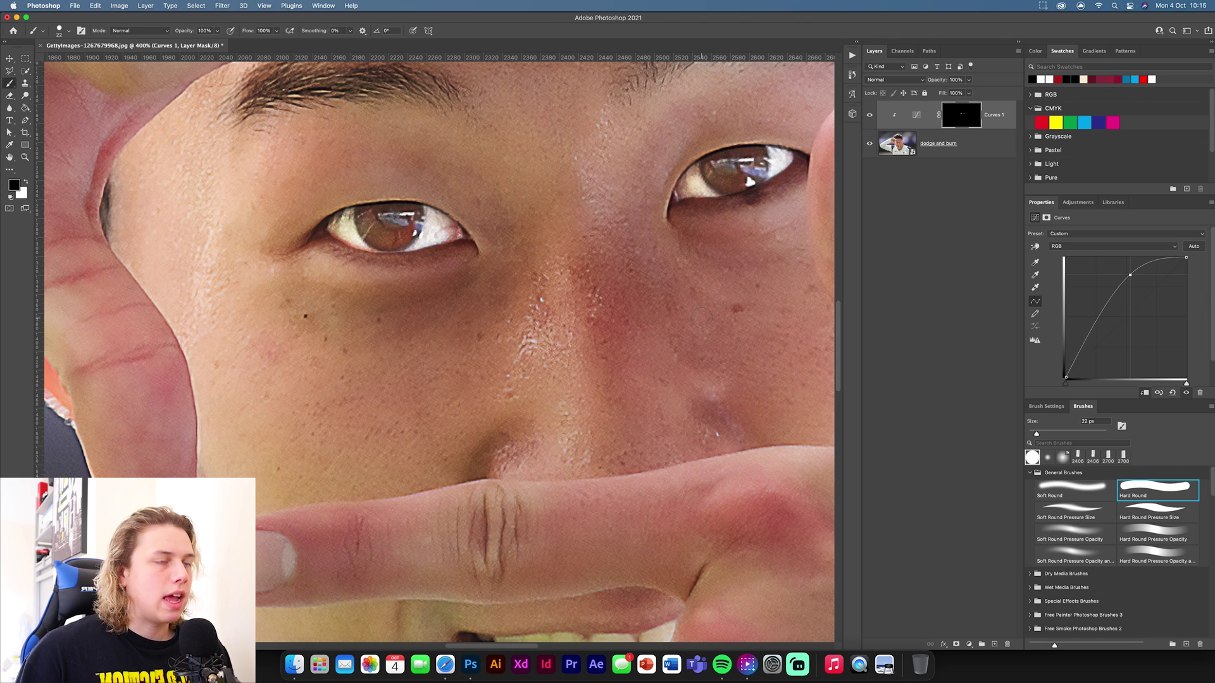
Brighten the footballer's teeth by painting white over them on the Curves mask.
{"action": "key", "text": "h"}
{"action": "left_click", "coordinate": [703, 323]}
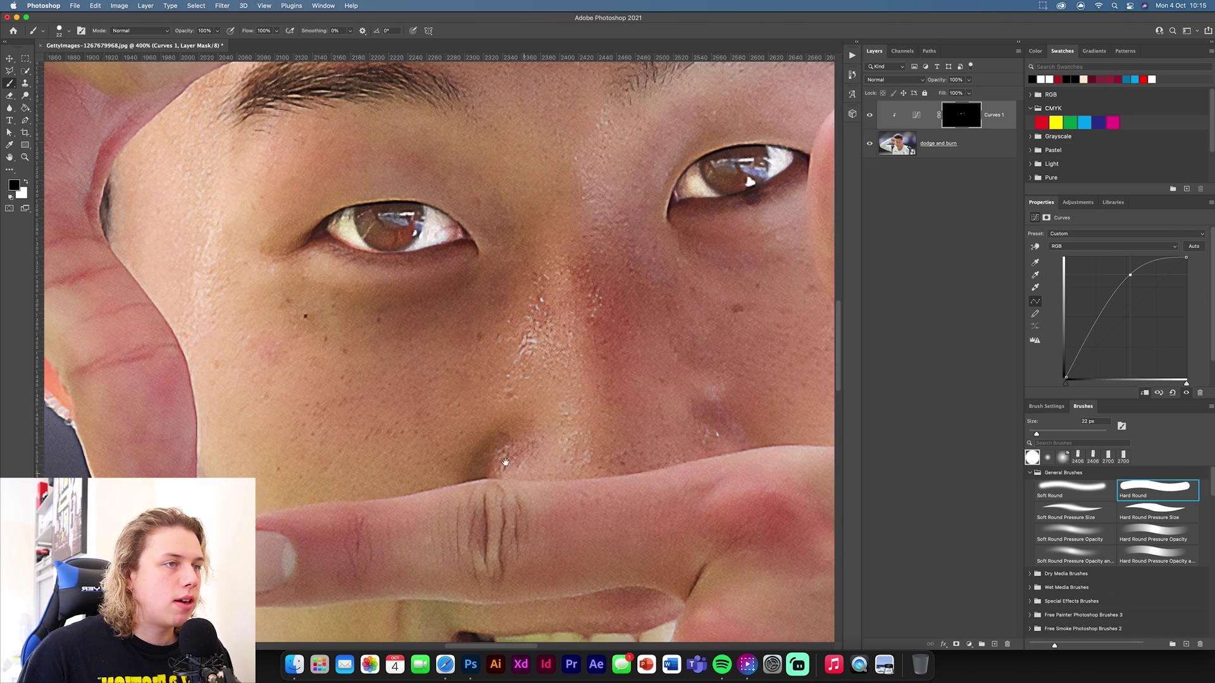
{"action": "mouse_move", "coordinate": [506, 462]}
{"action": "left_mouse_down"}
{"action": "mouse_move", "coordinate": [457, 222]}
{"action": "mouse_move", "coordinate": [454, 386]}
{"action": "mouse_move", "coordinate": [565, 415]}
{"action": "mouse_move", "coordinate": [594, 411]}
{"action": "mouse_move", "coordinate": [614, 367]}
{"action": "mouse_move", "coordinate": [585, 381]}
{"action": "mouse_move", "coordinate": [449, 383]}
{"action": "mouse_move", "coordinate": [561, 396]}
{"action": "mouse_move", "coordinate": [599, 385]}
{"action": "mouse_move", "coordinate": [614, 361]}
{"action": "mouse_move", "coordinate": [609, 350]}
{"action": "mouse_move", "coordinate": [452, 362]}
{"action": "left_mouse_up"}
{"action": "key", "text": "x"}
{"action": "key", "text": "x"}
{"action": "key", "text": "x"}
{"action": "key", "text": "super+minus"}
{"action": "key", "text": "super+minus"}
{"action": "key", "text": "super+minus"}
{"action": "key", "text": "super+minus"}
{"action": "key", "text": "super+minus"}
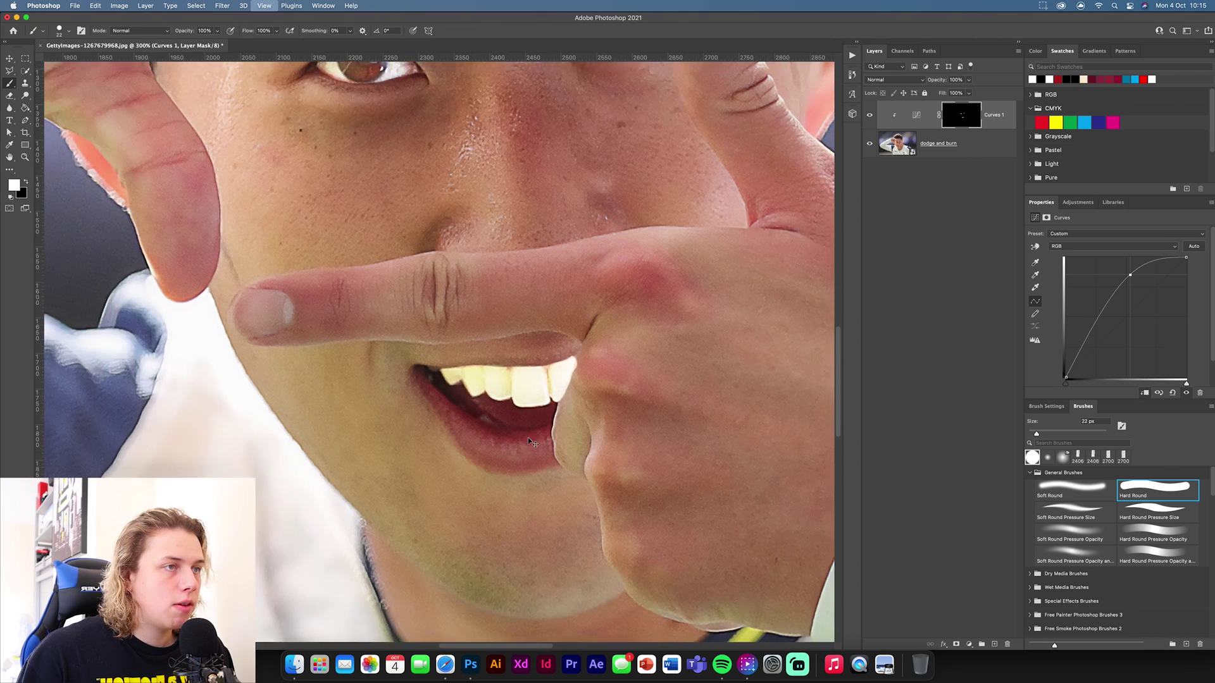
Add a clipped Hue/Saturation adjustment with saturation -100 and lightness +6, and invert its mask to black.
{"action": "left_click", "coordinate": [968, 644]}
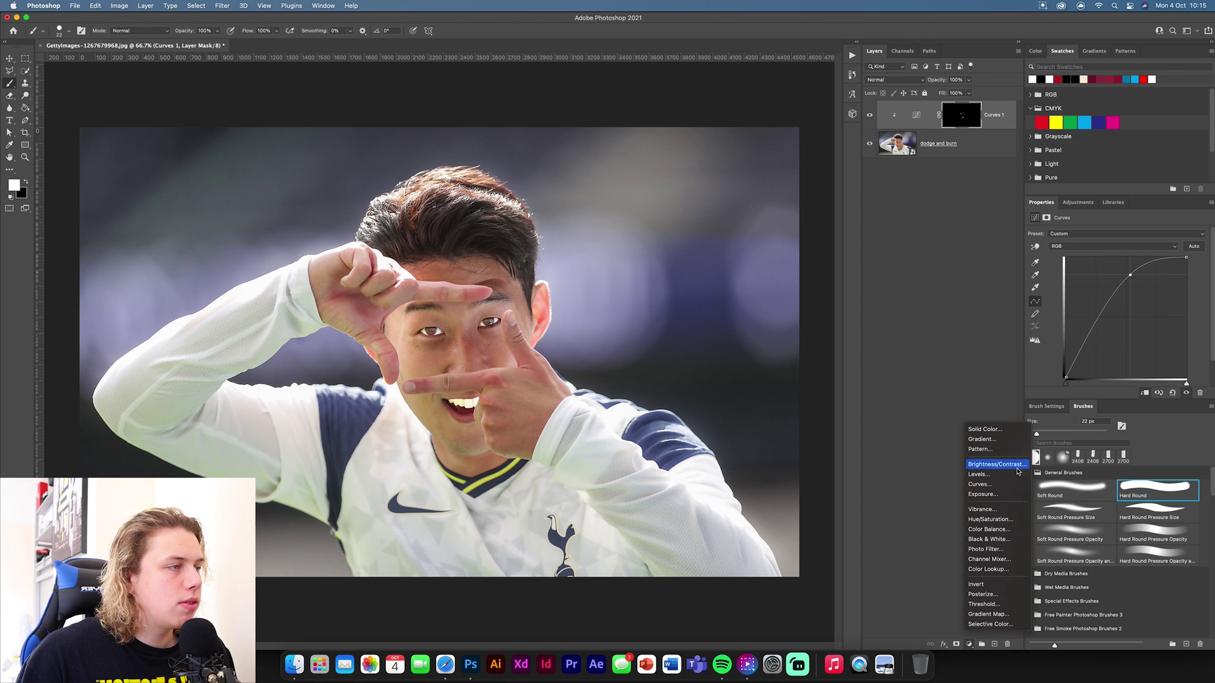
{"action": "left_click", "coordinate": [994, 523]}
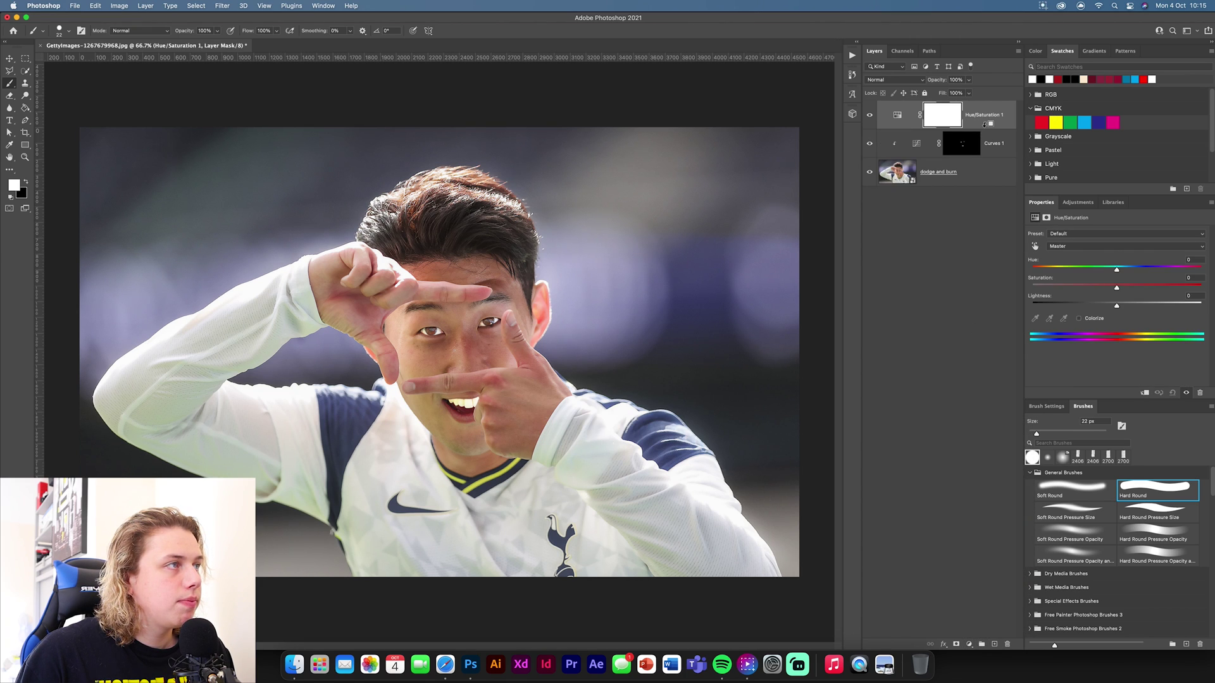
{"action": "left_click", "coordinate": [985, 125], "text": "alt"}
{"action": "left_click_drag", "start_coordinate": [1116, 288], "coordinate": [1024, 295]}
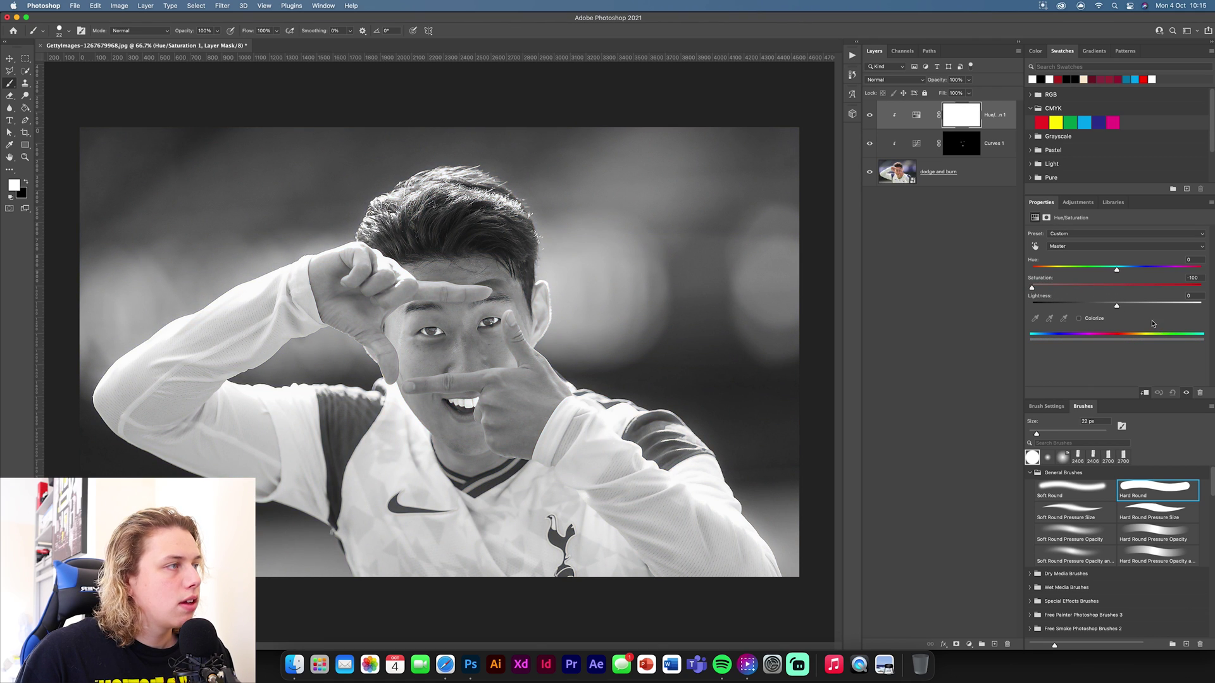
{"action": "left_click_drag", "start_coordinate": [1118, 309], "coordinate": [1124, 310]}
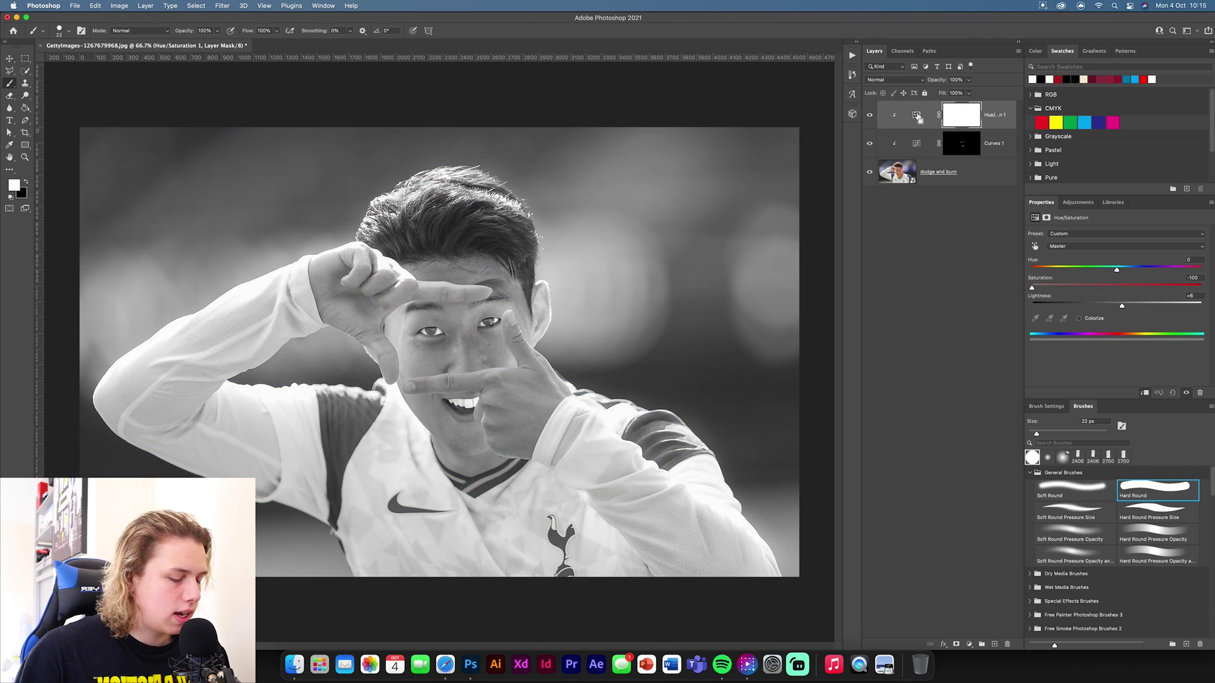
{"action": "key", "text": "super+i"}
Remove the yellow from the teeth by painting white over them on the Hue/Saturation mask.
{"action": "scroll", "coordinate": [467, 415], "scroll_direction": "up", "scroll_amount": 5}
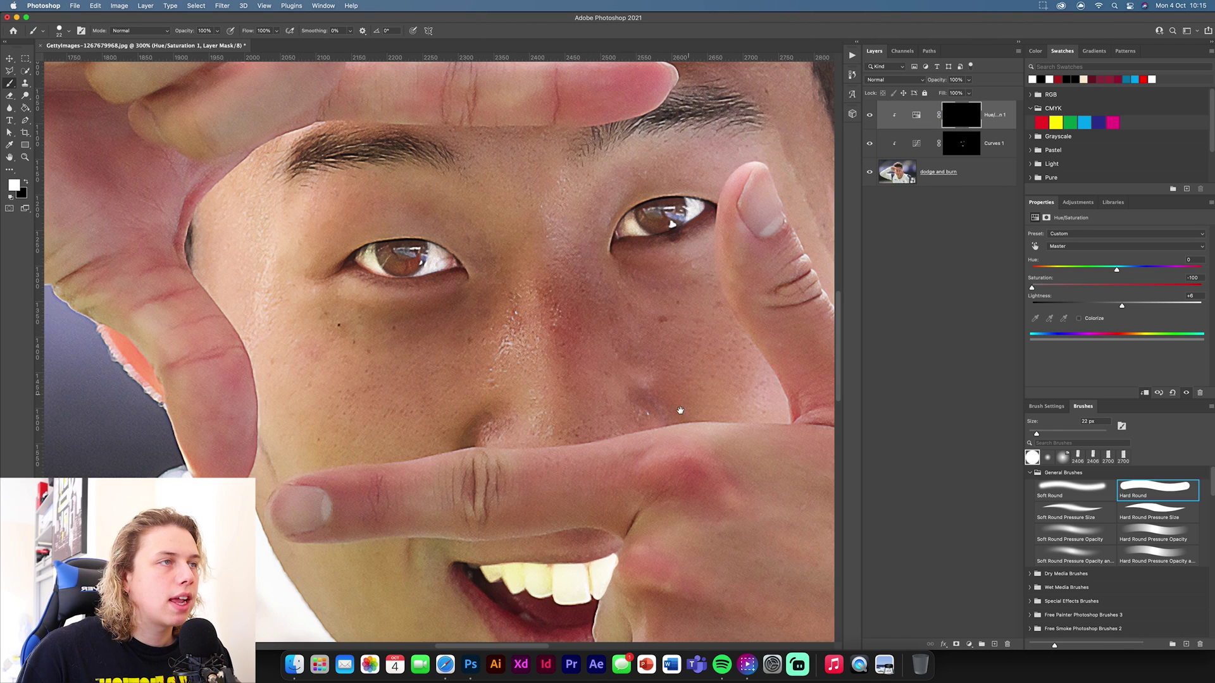
{"action": "mouse_move", "coordinate": [475, 357]}
{"action": "left_mouse_down"}
{"action": "mouse_move", "coordinate": [497, 377]}
{"action": "mouse_move", "coordinate": [493, 357]}
{"action": "mouse_move", "coordinate": [476, 356]}
{"action": "mouse_move", "coordinate": [508, 353]}
{"action": "mouse_move", "coordinate": [511, 374]}
{"action": "mouse_move", "coordinate": [526, 346]}
{"action": "mouse_move", "coordinate": [492, 360]}
{"action": "mouse_move", "coordinate": [402, 355]}
{"action": "mouse_move", "coordinate": [463, 369]}
{"action": "left_mouse_up"}
{"action": "key", "text": "x"}
{"action": "key", "text": "x"}
{"action": "key", "text": "x"}
{"action": "mouse_move", "coordinate": [543, 343]}
{"action": "left_mouse_down"}
{"action": "mouse_move", "coordinate": [537, 355]}
{"action": "mouse_move", "coordinate": [560, 326]}
{"action": "left_mouse_up"}
{"action": "key", "text": "x"}
{"action": "key", "text": "x"}
{"action": "left_click_drag", "start_coordinate": [390, 359], "coordinate": [419, 376]}
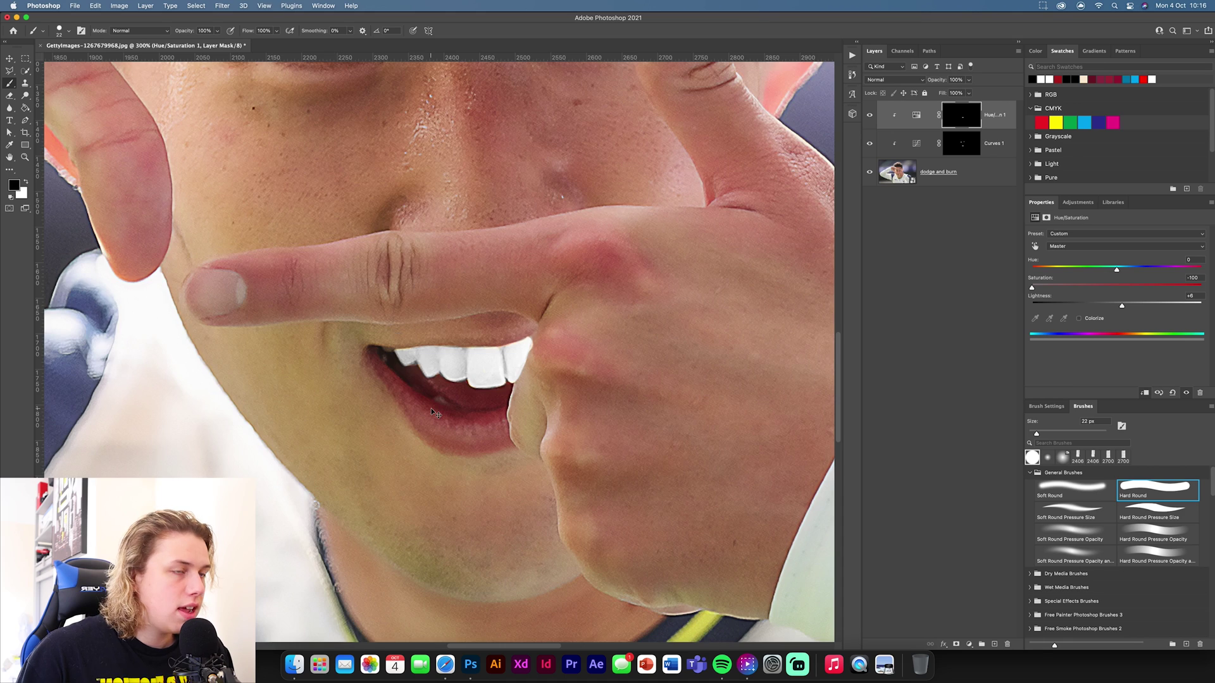
{"action": "key", "text": "super+minus"}
{"action": "key", "text": "super+minus"}
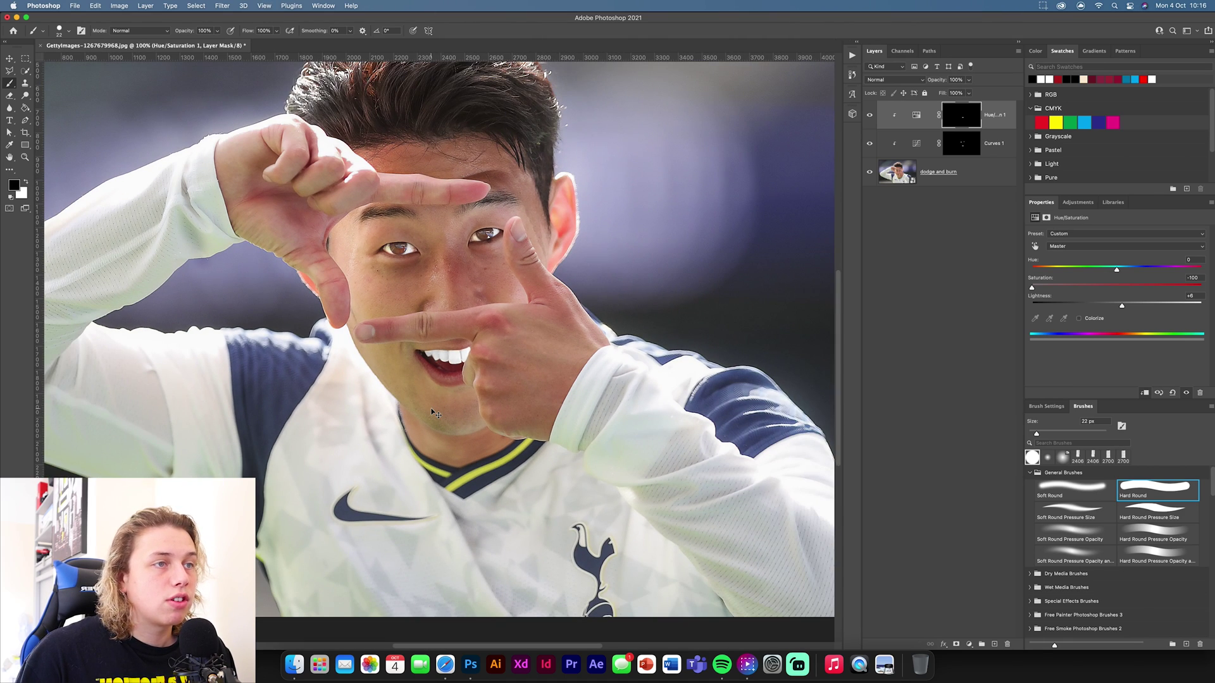
Set the Hue/Saturation adjustment's lightness to -1 and reselect its layer mask.
{"action": "left_click_drag", "start_coordinate": [1122, 305], "coordinate": [1117, 307]}
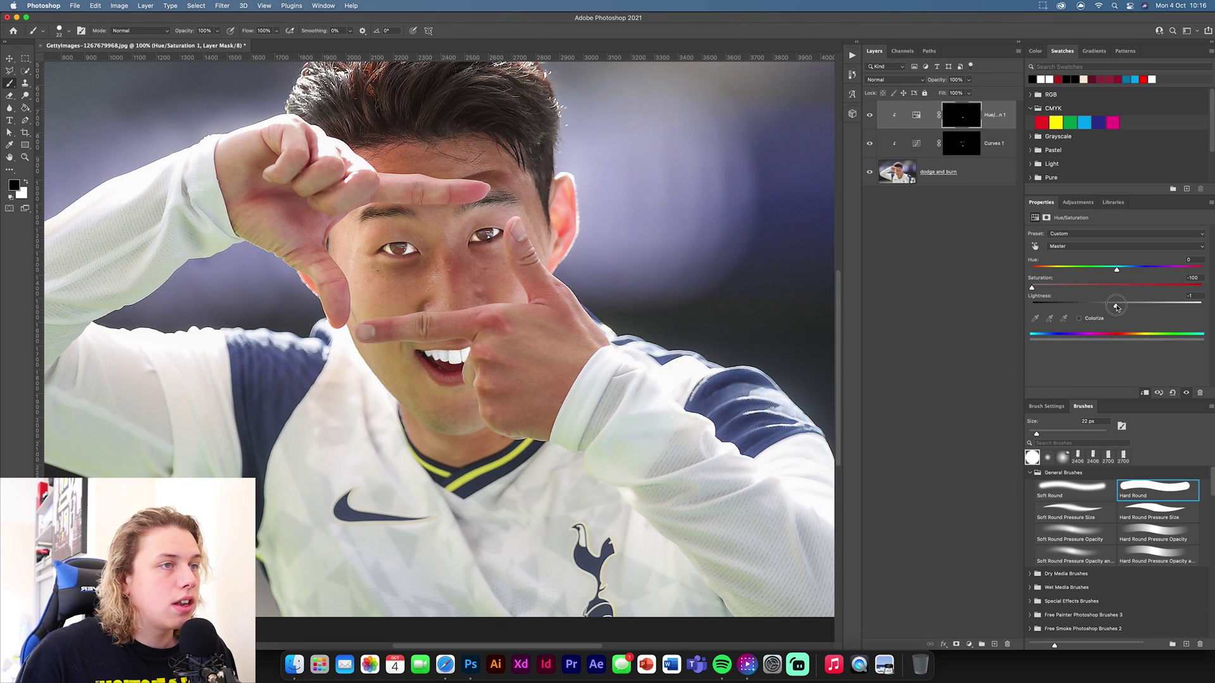
{"action": "left_click", "coordinate": [957, 152]}
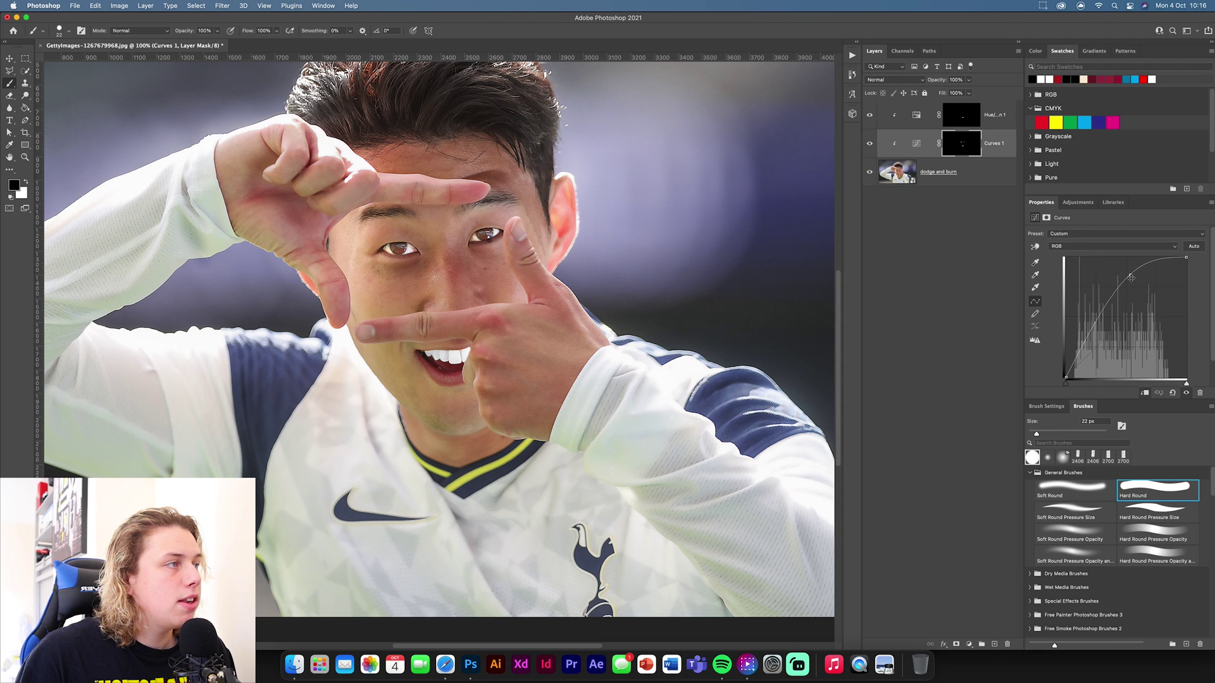
{"action": "left_click", "coordinate": [959, 121]}
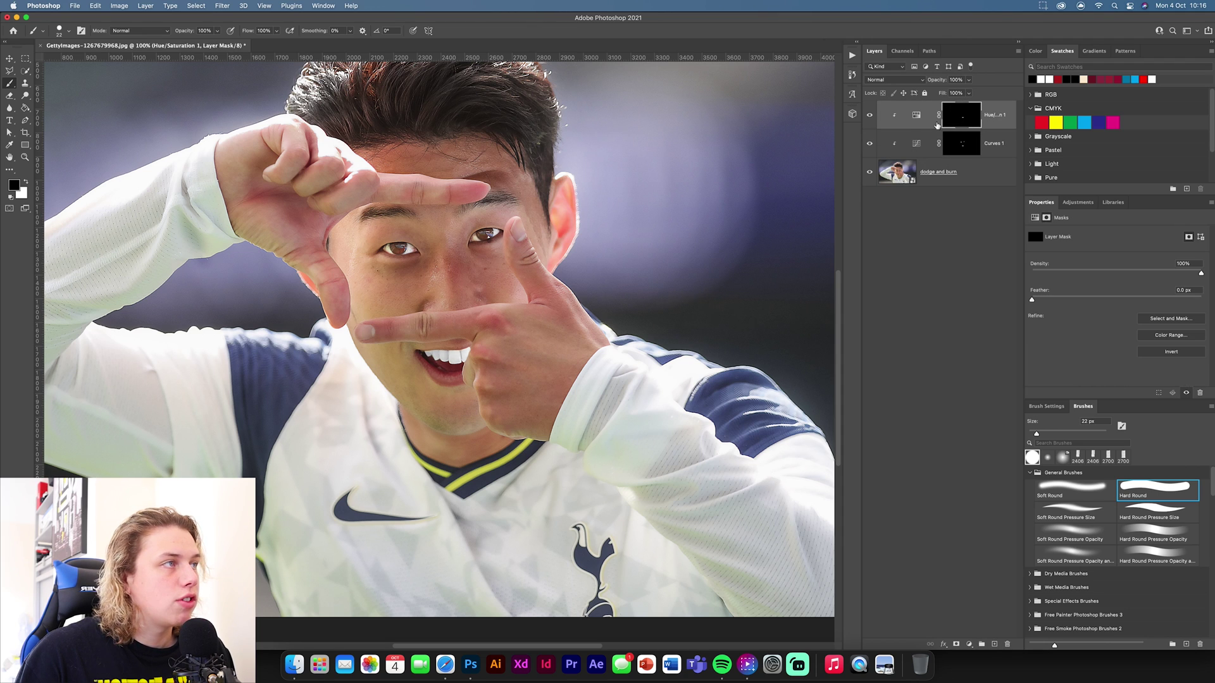
Desaturate the whites of both eyes by painting white on the Hue/Saturation mask with the 22 px brush.
{"action": "key", "text": "super+plus"}
{"action": "key", "text": "super+plus"}
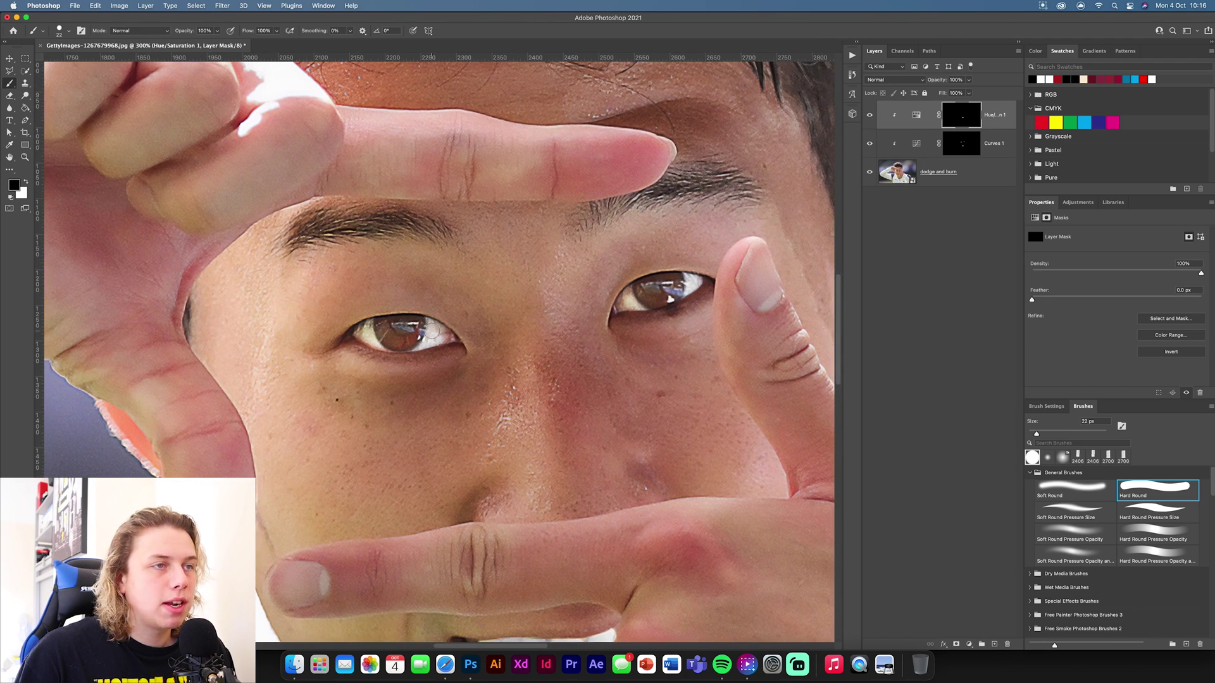
{"action": "key", "text": "super+plus"}
{"action": "key", "text": "super+plus"}
{"action": "key", "text": "x"}
{"action": "mouse_move", "coordinate": [421, 320]}
{"action": "left_mouse_down"}
{"action": "mouse_move", "coordinate": [452, 326]}
{"action": "mouse_move", "coordinate": [392, 338]}
{"action": "mouse_move", "coordinate": [299, 326]}
{"action": "mouse_move", "coordinate": [330, 294]}
{"action": "mouse_move", "coordinate": [345, 332]}
{"action": "mouse_move", "coordinate": [387, 329]}
{"action": "mouse_move", "coordinate": [402, 301]}
{"action": "mouse_move", "coordinate": [411, 323]}
{"action": "mouse_move", "coordinate": [373, 337]}
{"action": "mouse_move", "coordinate": [353, 329]}
{"action": "left_mouse_up"}
{"action": "key", "text": "x"}
{"action": "left_click_drag", "start_coordinate": [548, 320], "coordinate": [385, 376]}
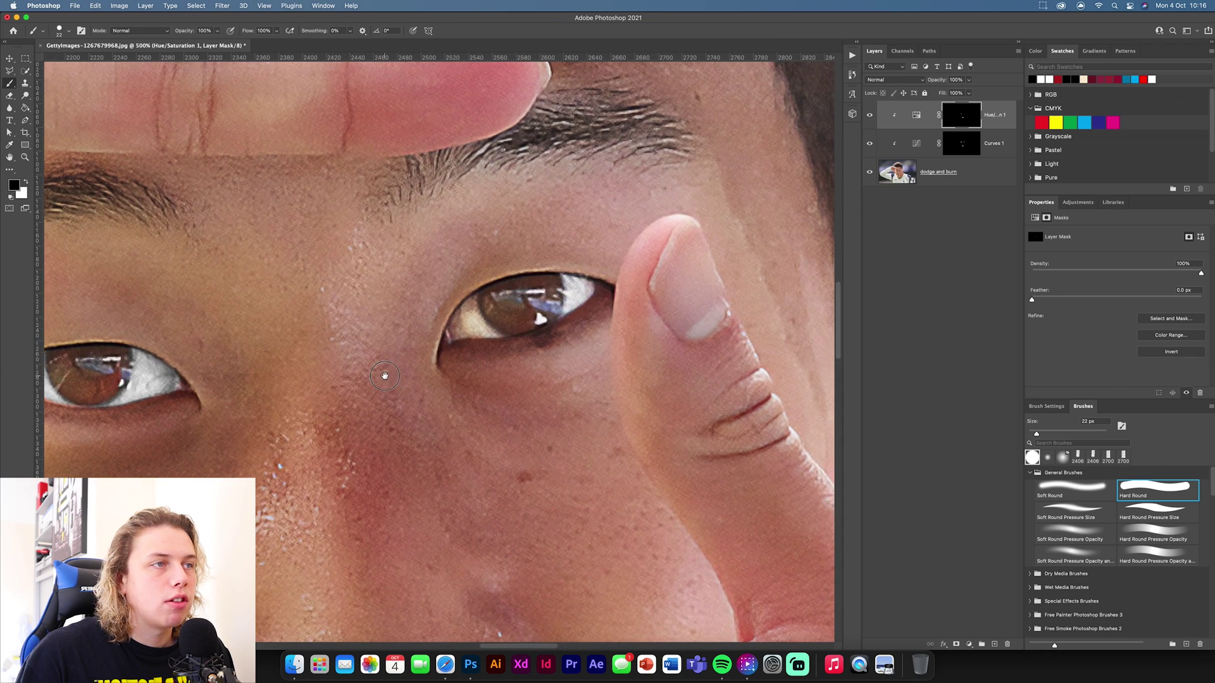
Paint the remaining yellow inner corner of the eye beside the thumb on the Hue/Saturation mask with a 10 px brush.
{"action": "key", "text": "bracketleft"}
{"action": "key", "text": "bracketleft"}
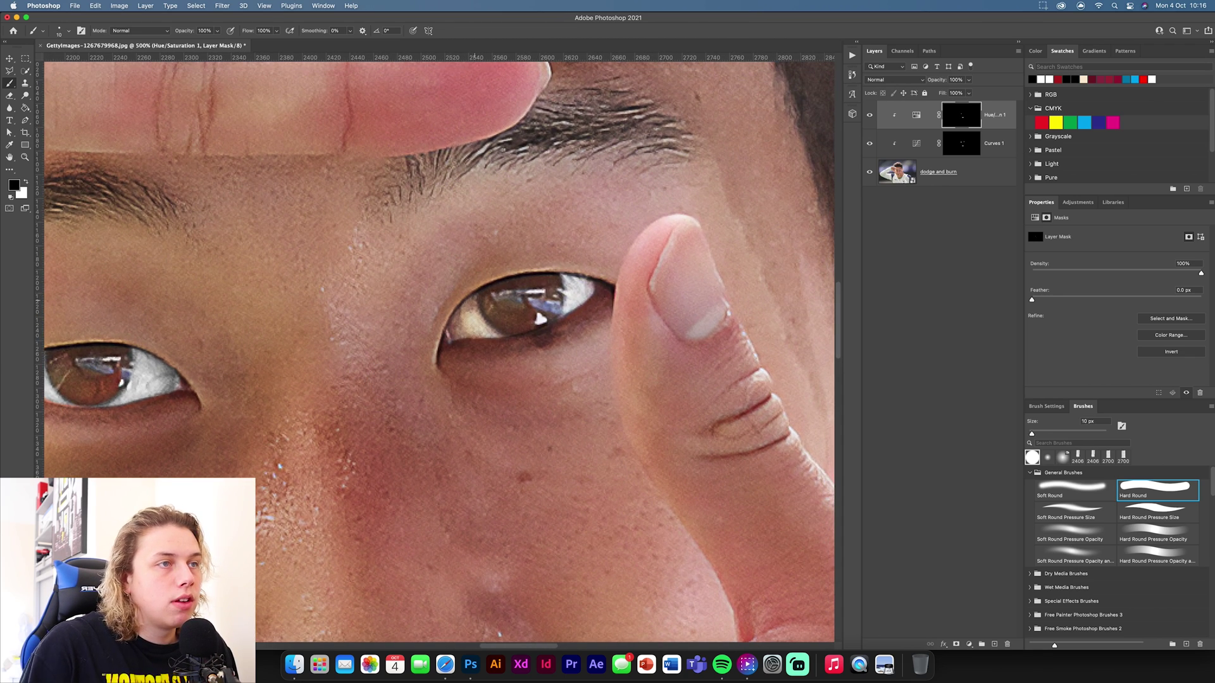
{"action": "key", "text": "x"}
{"action": "mouse_move", "coordinate": [476, 300]}
{"action": "left_mouse_down"}
{"action": "mouse_move", "coordinate": [452, 336]}
{"action": "mouse_move", "coordinate": [482, 330]}
{"action": "mouse_move", "coordinate": [463, 323]}
{"action": "left_mouse_up"}
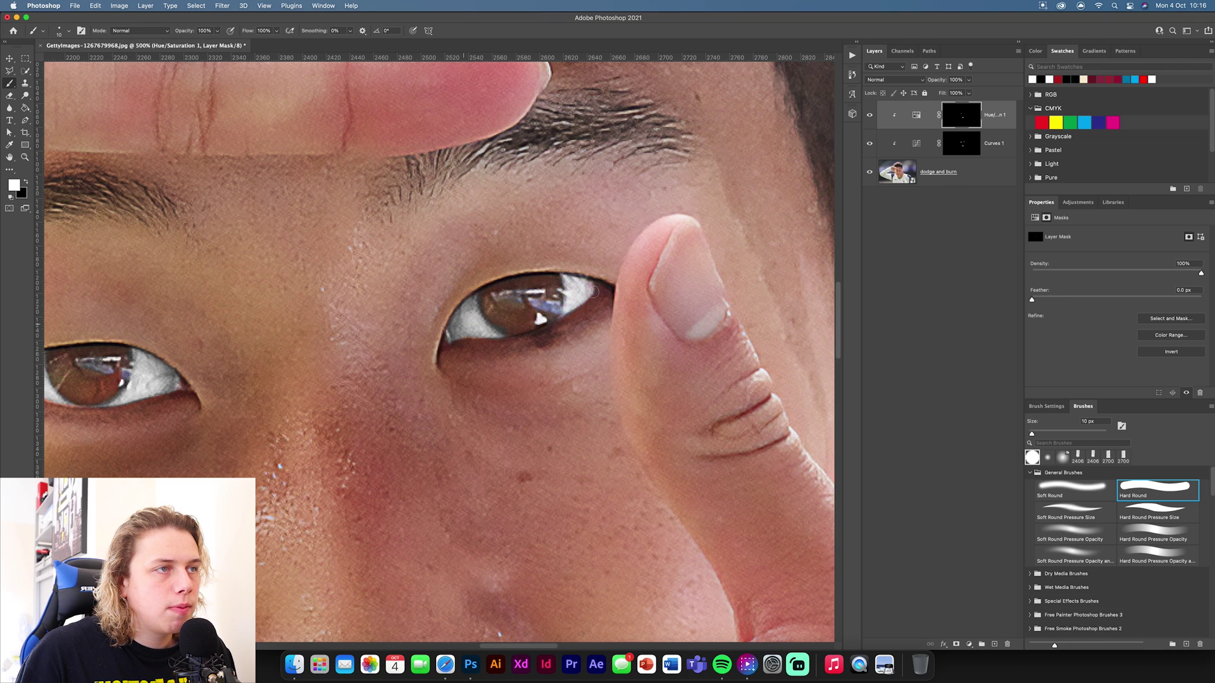
{"action": "key", "text": "x"}
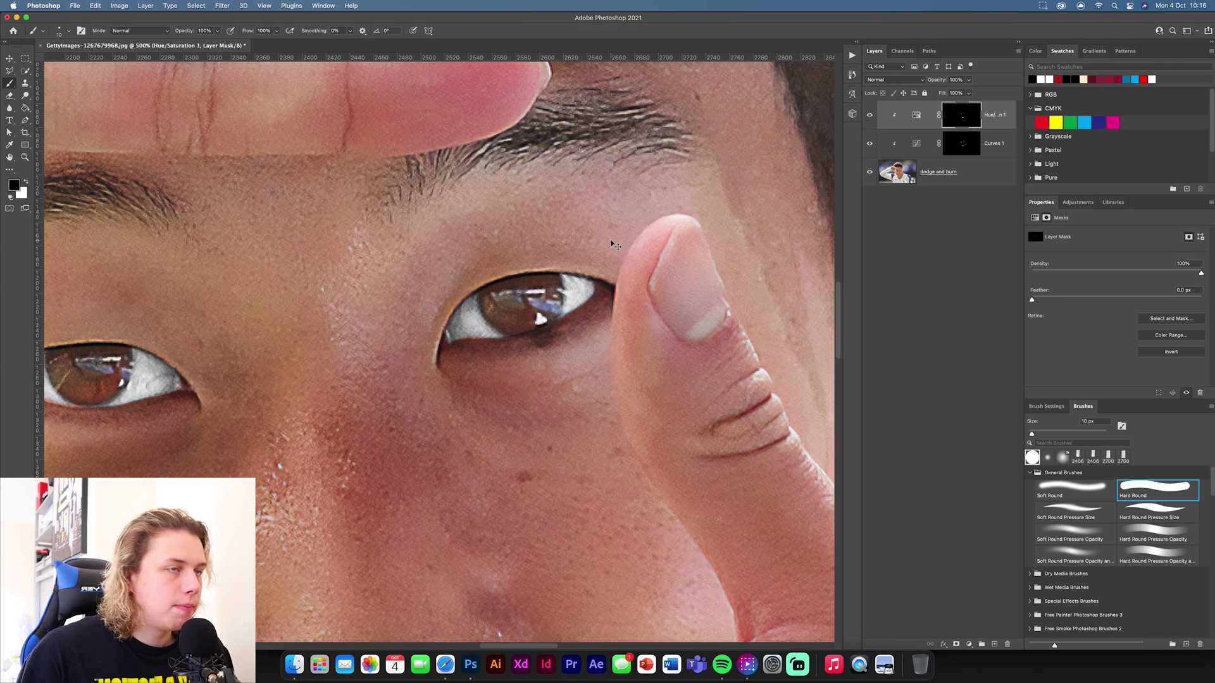
Compare the whole photo with the Hue/Saturation and Curves adjustments hidden and shown.
{"action": "key", "text": "super+minus"}
{"action": "key", "text": "super+minus"}
{"action": "key", "text": "super+minus"}
{"action": "key", "text": "super+minus"}
{"action": "key", "text": "super+minus"}
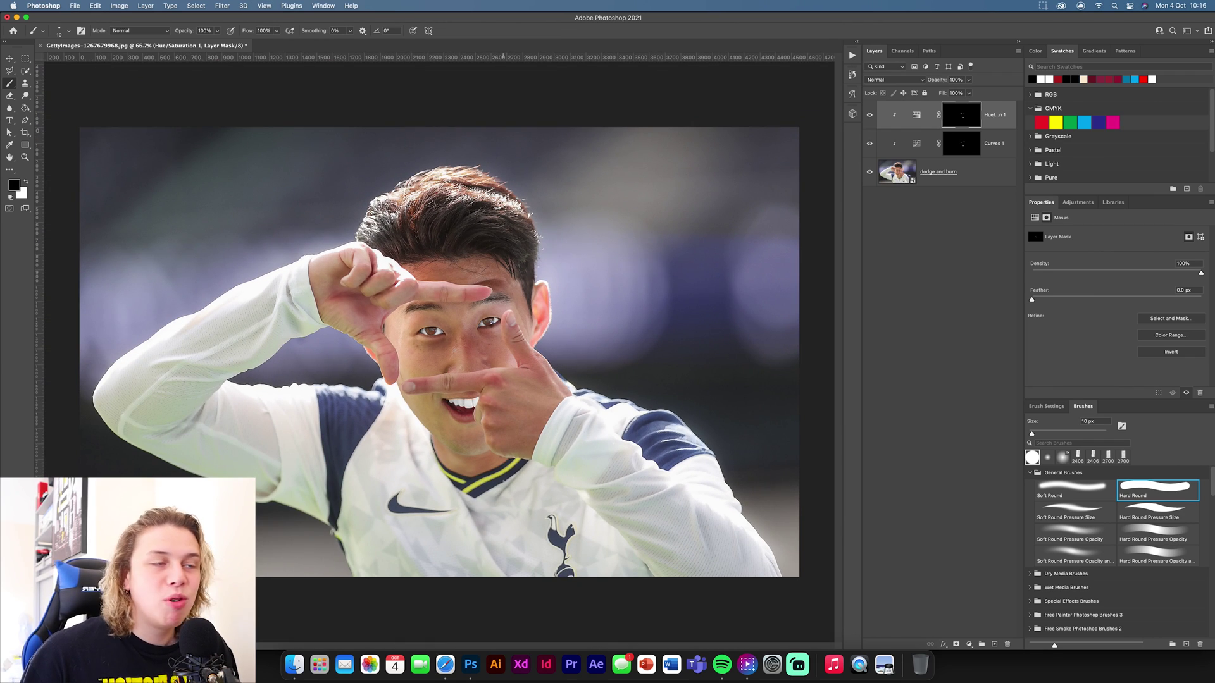
{"action": "left_click_drag", "start_coordinate": [870, 114], "coordinate": [873, 156]}
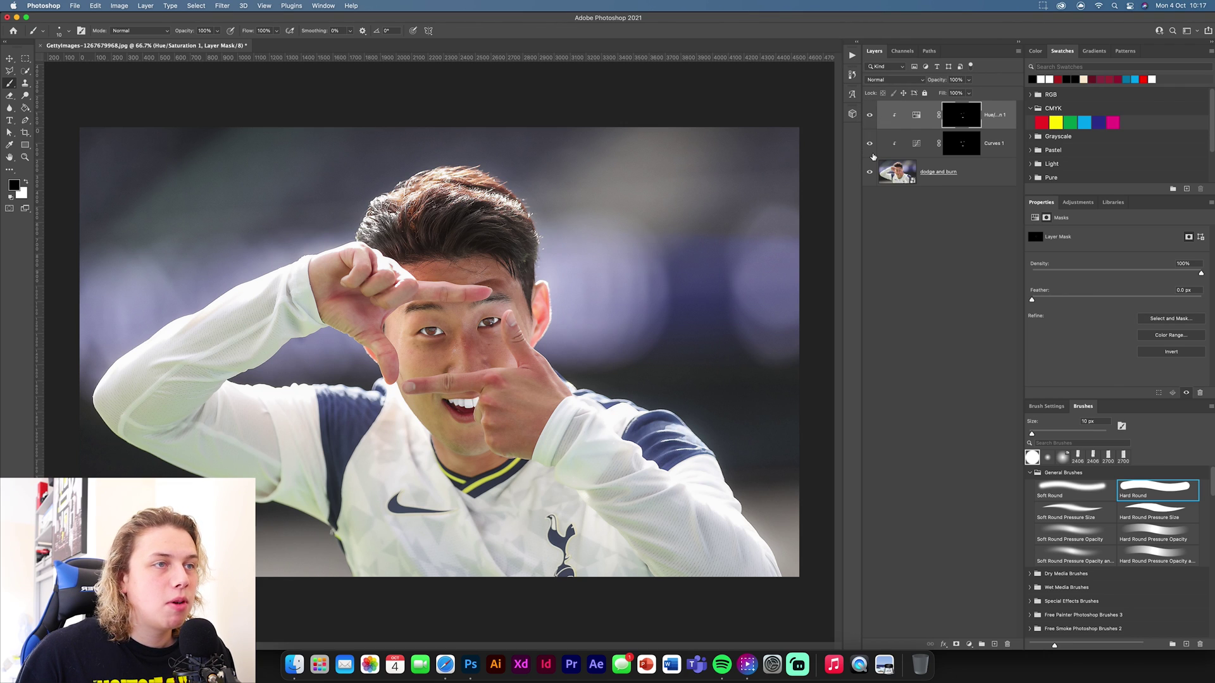
Combine the Hue/Saturation, Curves and dodge and burn layers into one smart object.
{"action": "key", "text": "v"}
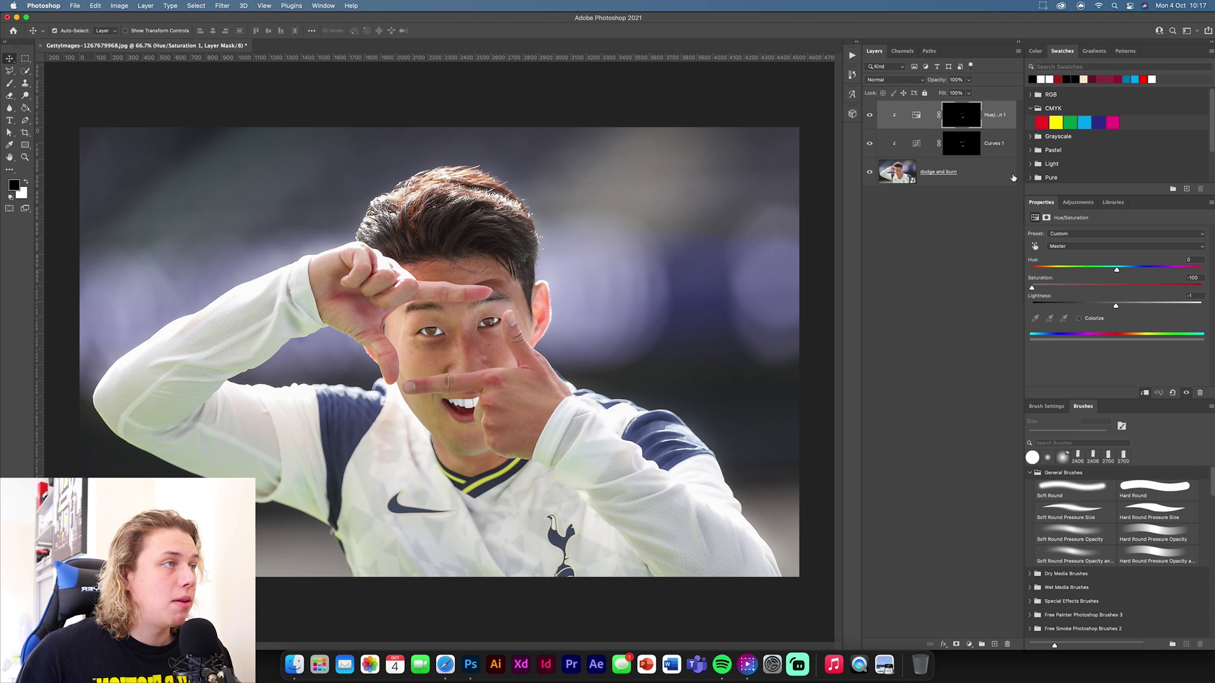
{"action": "left_click", "coordinate": [974, 172]}
{"action": "right_click", "coordinate": [1004, 172]}
{"action": "left_click", "coordinate": [927, 173]}
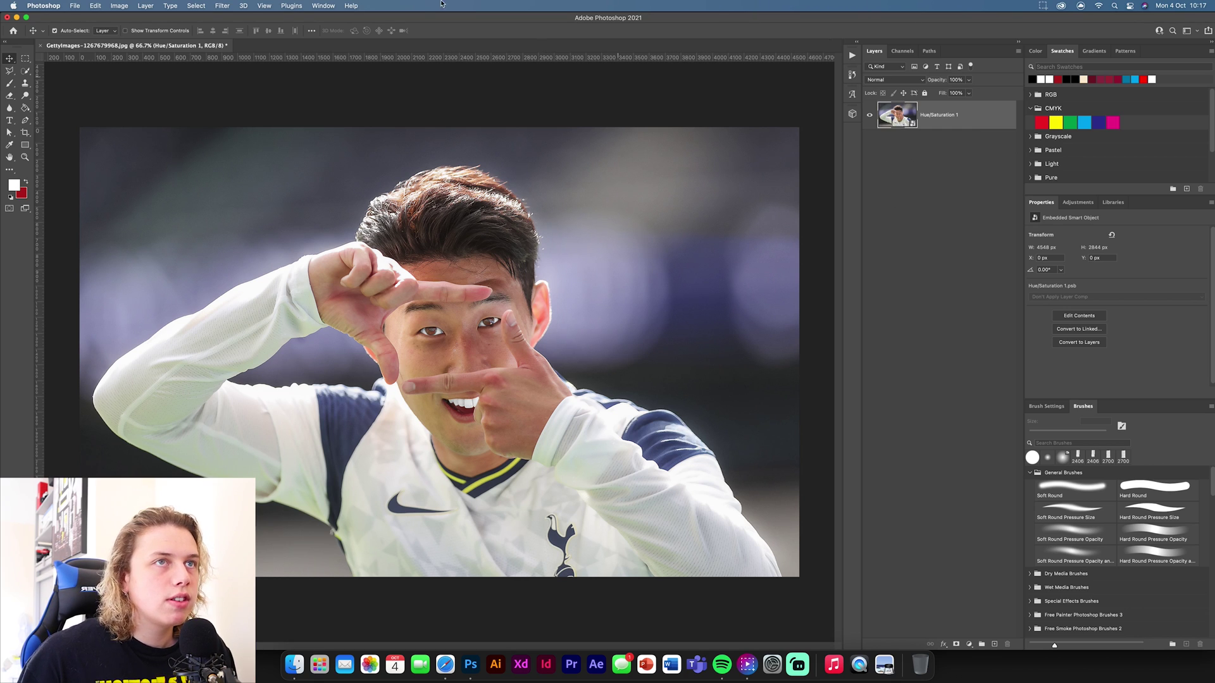
Start the Camera Raw filter and set exposure +0.20, contrast +40, highlights -30, shadows +30, whites -30 and blacks +30.
{"action": "left_click", "coordinate": [222, 5]}
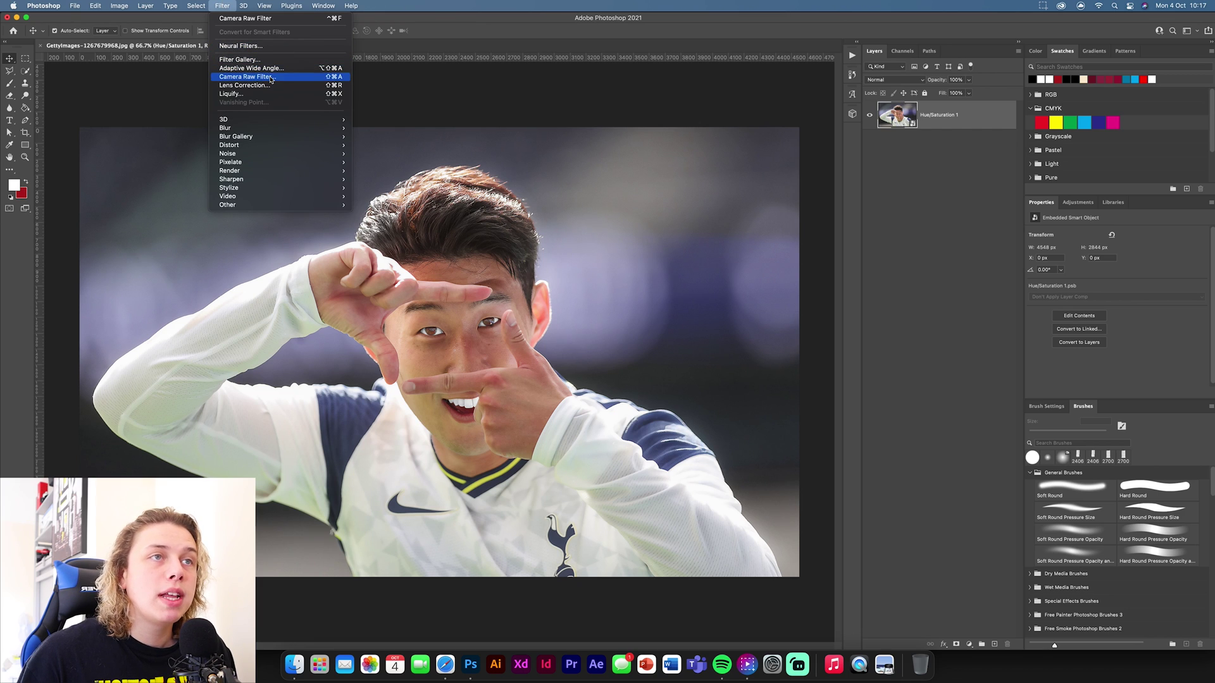
{"action": "left_click", "coordinate": [557, 139]}
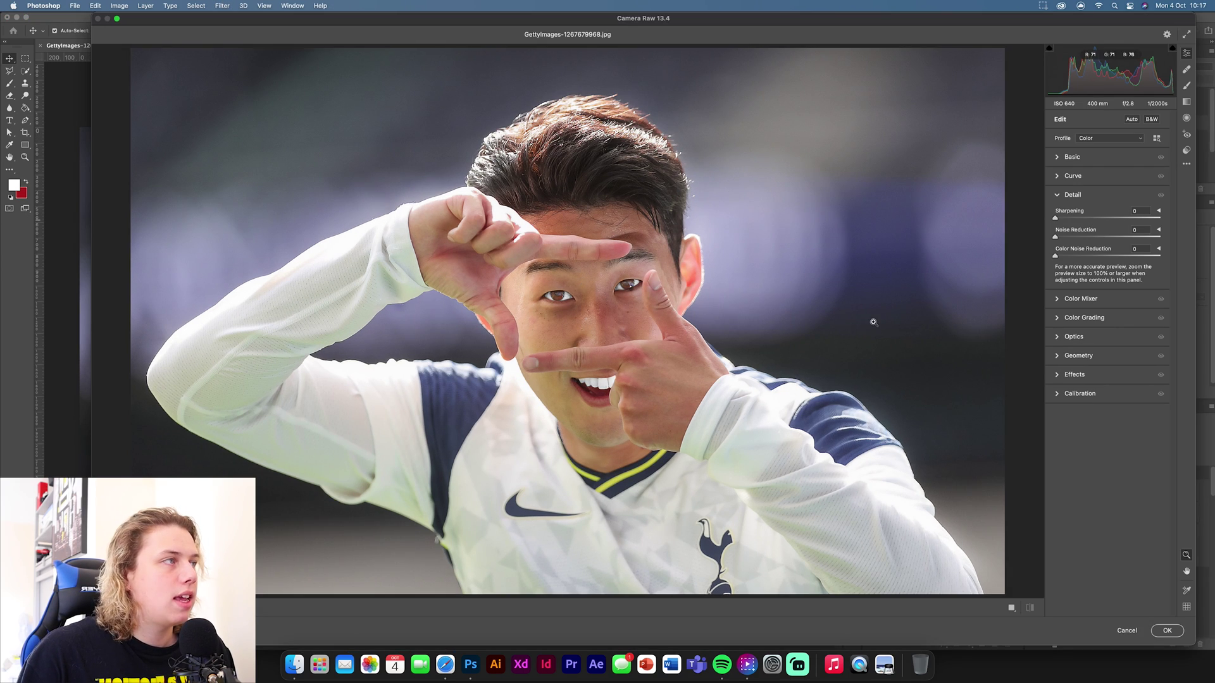
{"action": "left_click", "coordinate": [1072, 157]}
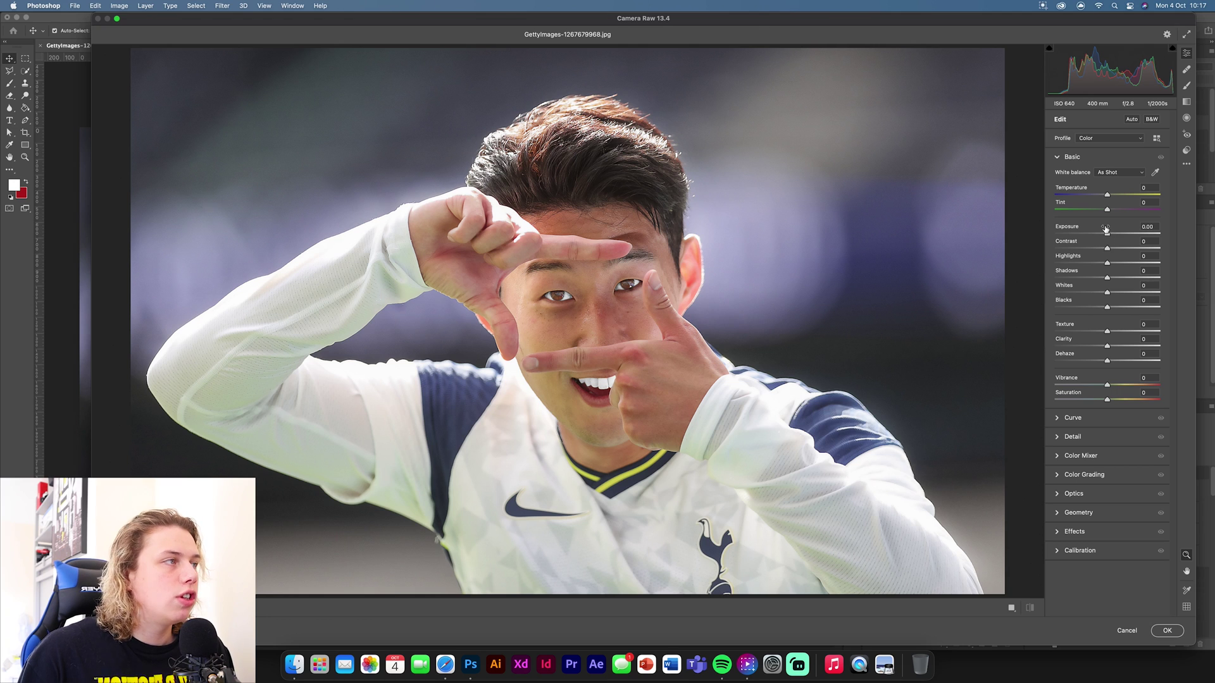
{"action": "left_click_drag", "start_coordinate": [1109, 250], "coordinate": [1122, 309]}
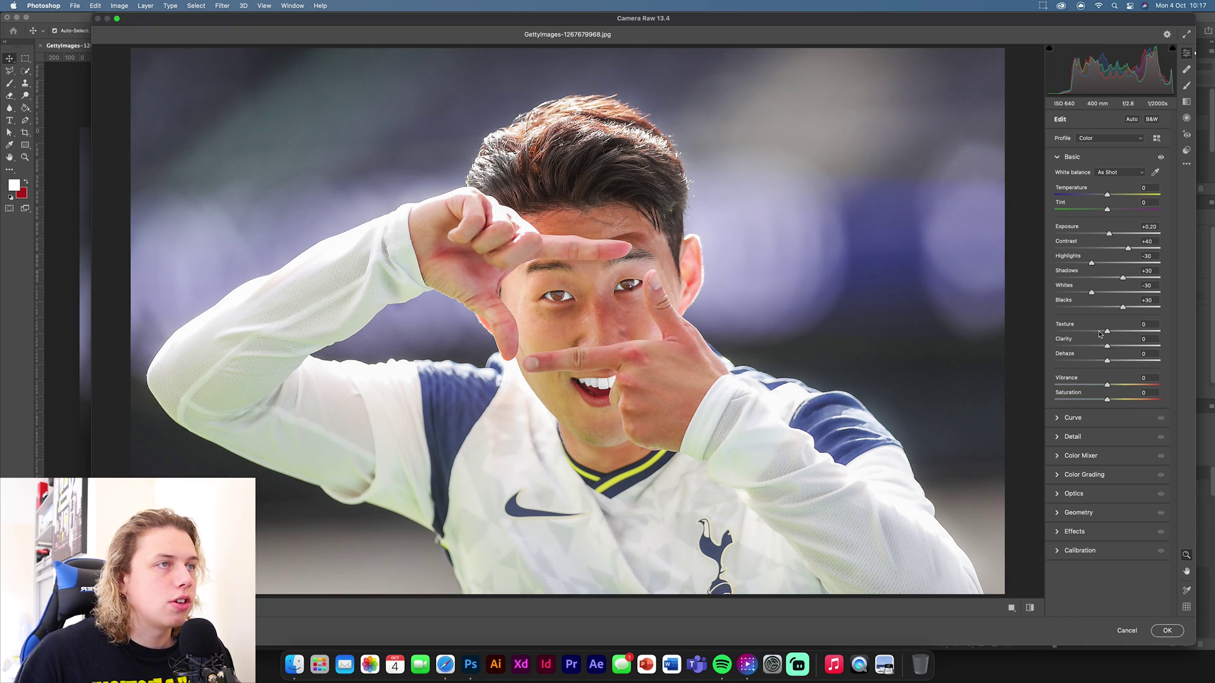
Set texture to +30, clarity to +28, dehaze to +5, vibrance to -5 and saturation to +10.
{"action": "left_click_drag", "start_coordinate": [1107, 332], "coordinate": [1123, 337]}
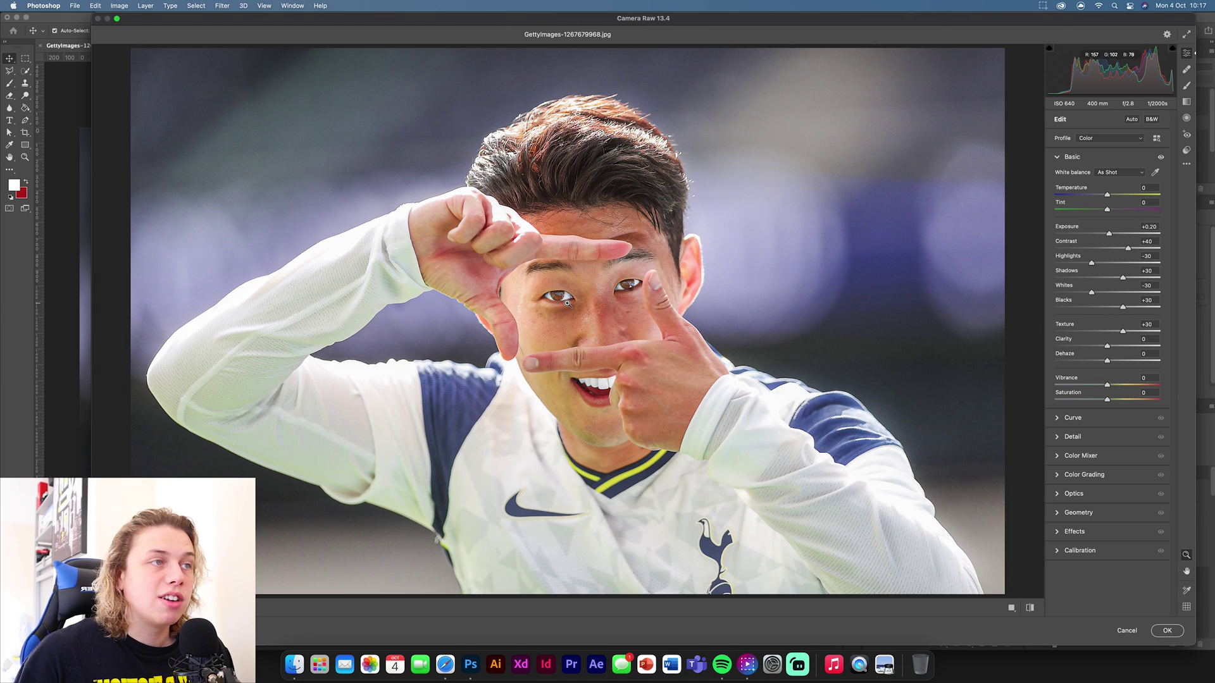
{"action": "left_click_drag", "start_coordinate": [1108, 349], "coordinate": [1120, 348]}
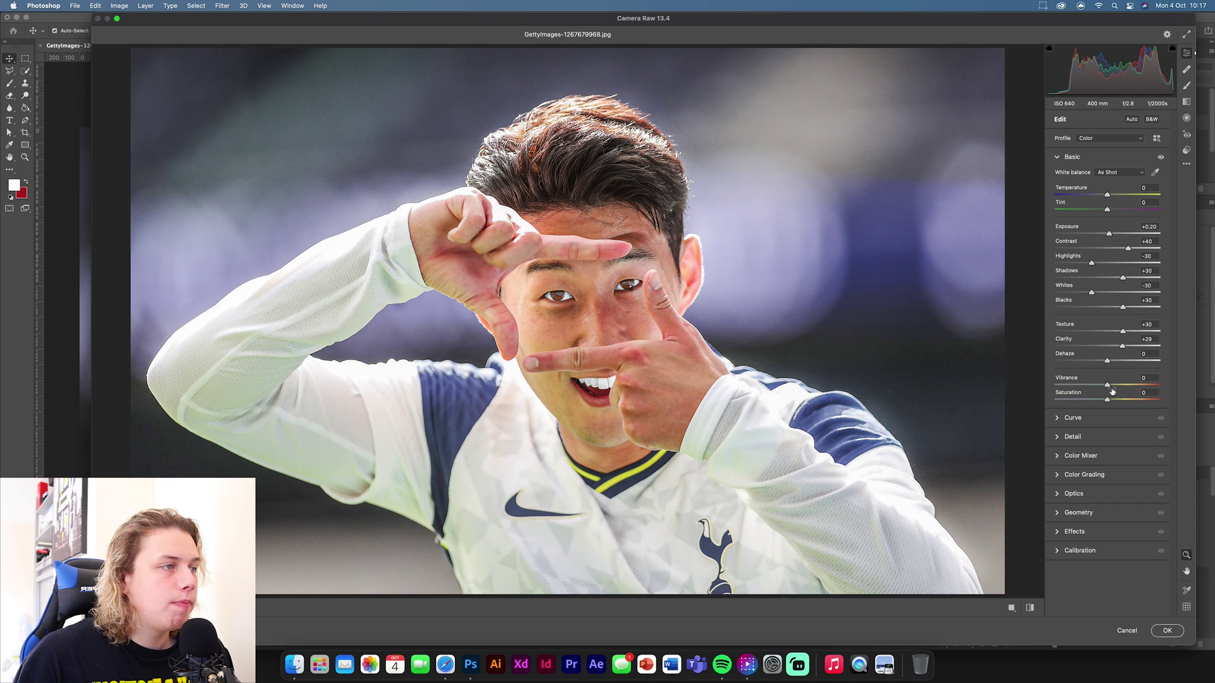
{"action": "left_click_drag", "start_coordinate": [1109, 360], "coordinate": [1113, 364]}
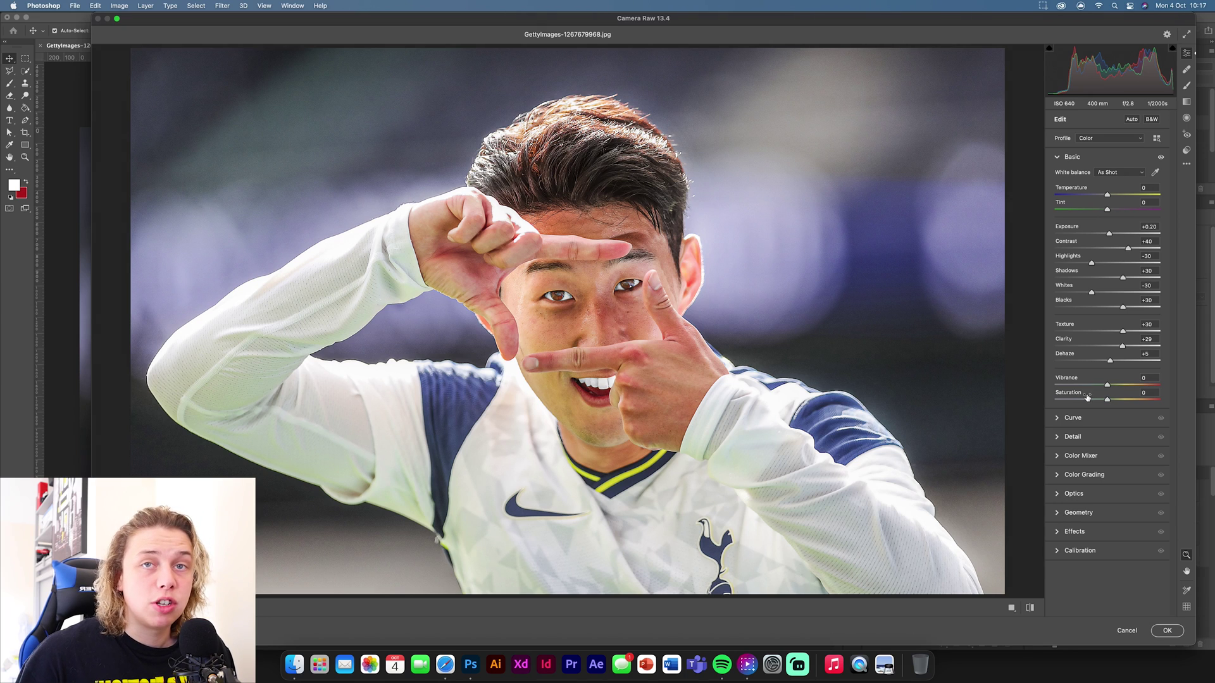
{"action": "left_click_drag", "start_coordinate": [1108, 400], "coordinate": [1104, 386]}
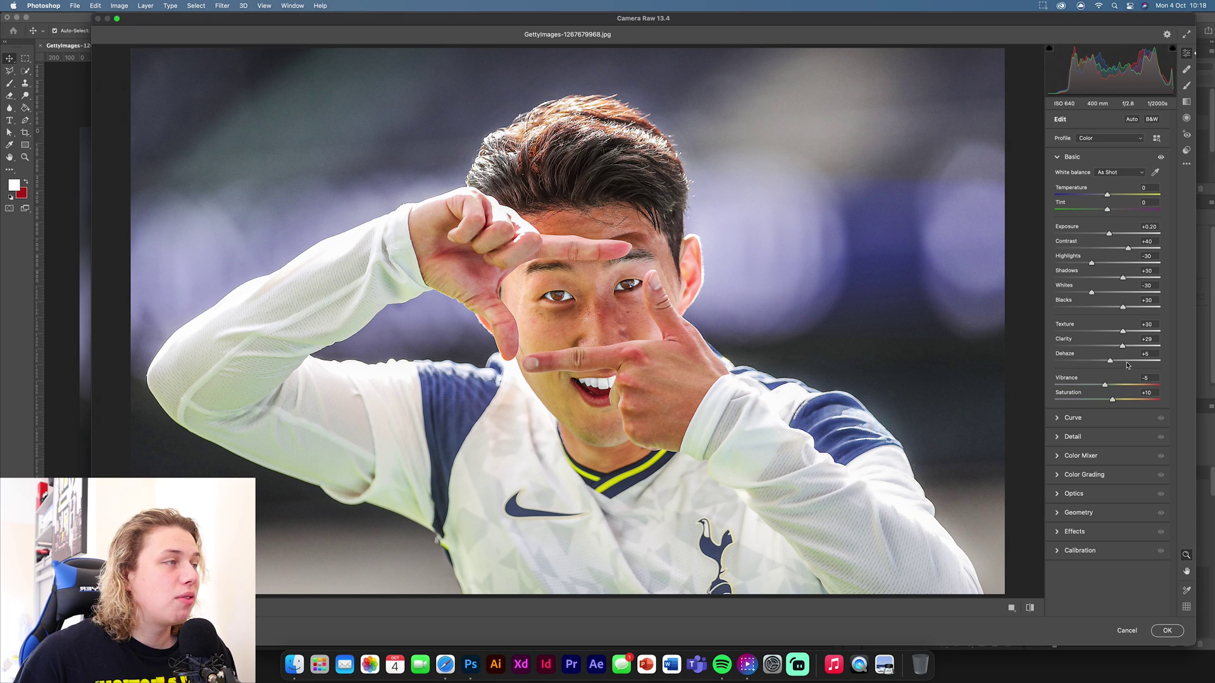
Shape the point curve with a slightly lowered shadow point and a highlight point at input 206, output 214.
{"action": "left_click", "coordinate": [1061, 418]}
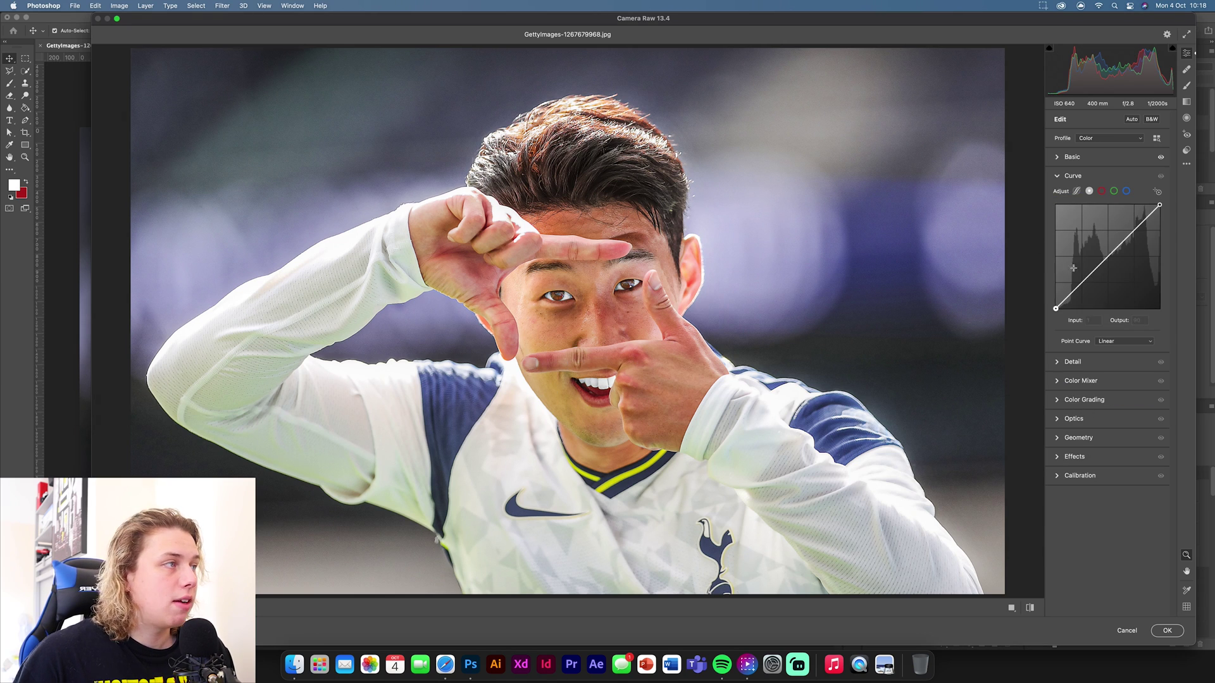
{"action": "left_click_drag", "start_coordinate": [1067, 296], "coordinate": [1067, 300]}
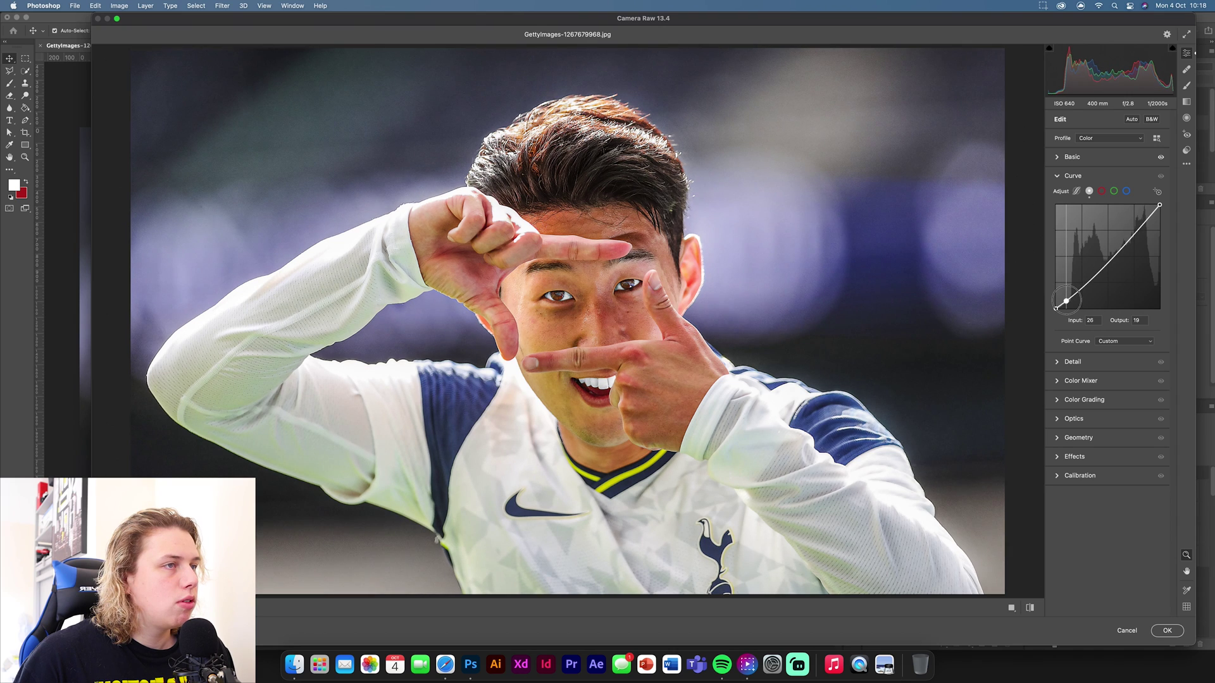
{"action": "left_click", "coordinate": [1140, 222]}
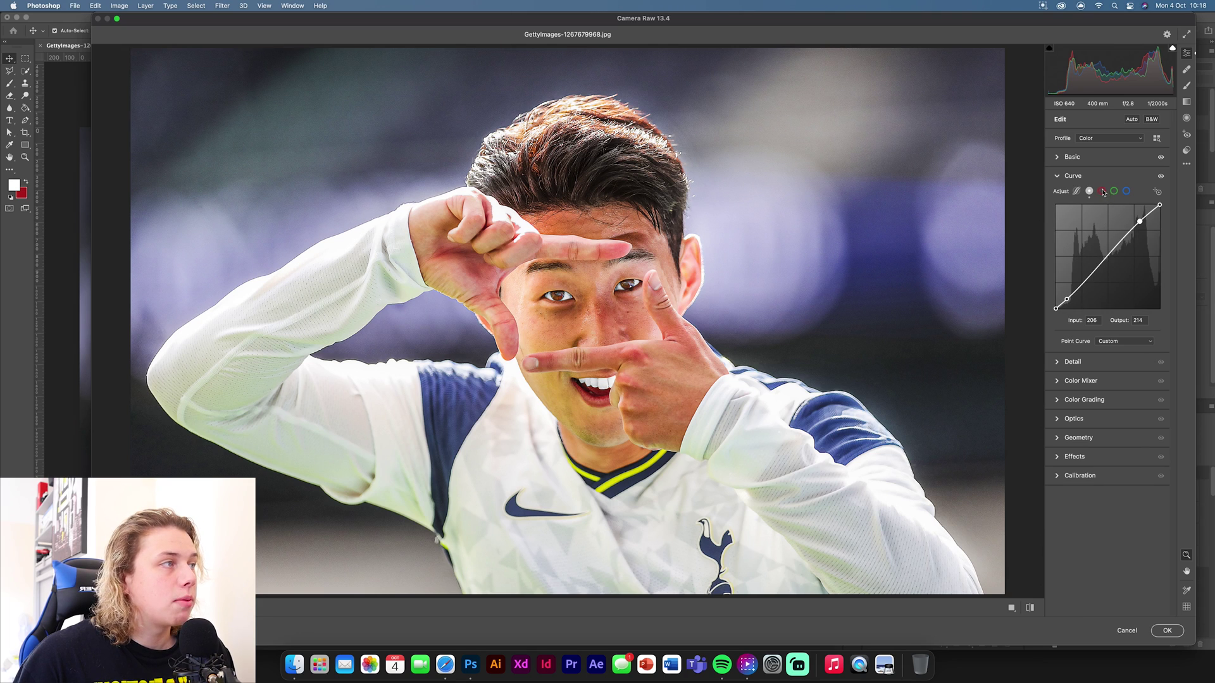
Set sharpening to 110, with noise reduction and color noise reduction both at 15.
{"action": "left_click", "coordinate": [1051, 365]}
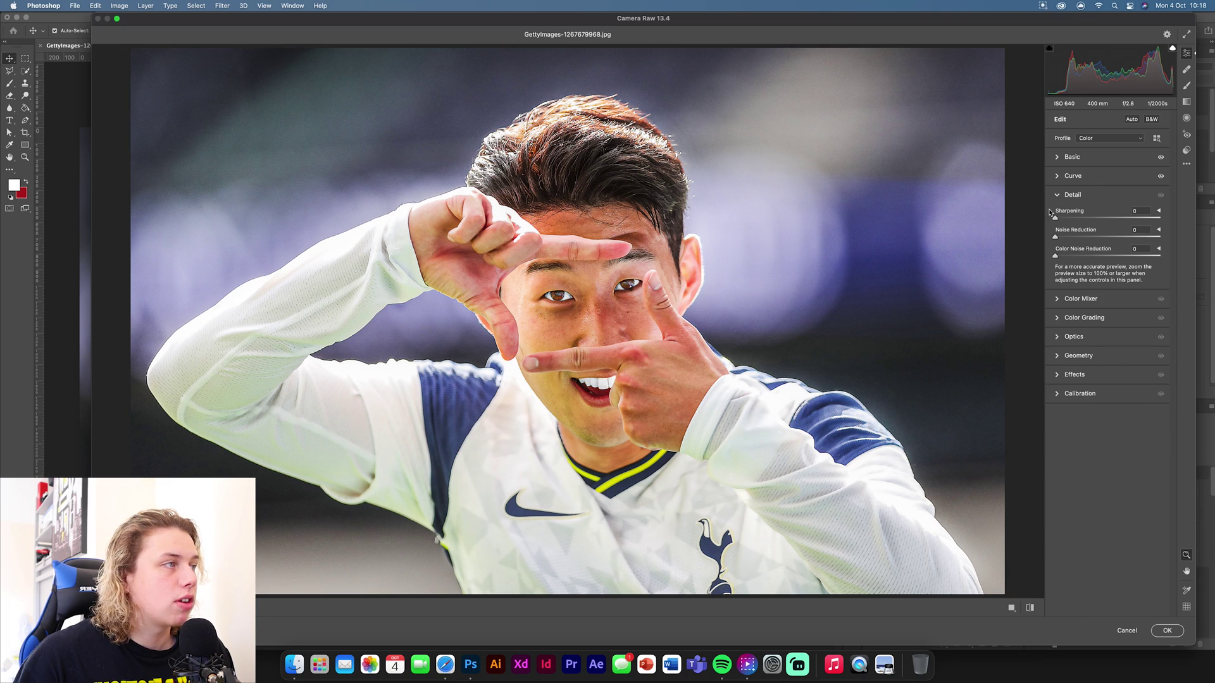
{"action": "left_click_drag", "start_coordinate": [1060, 220], "coordinate": [1133, 219]}
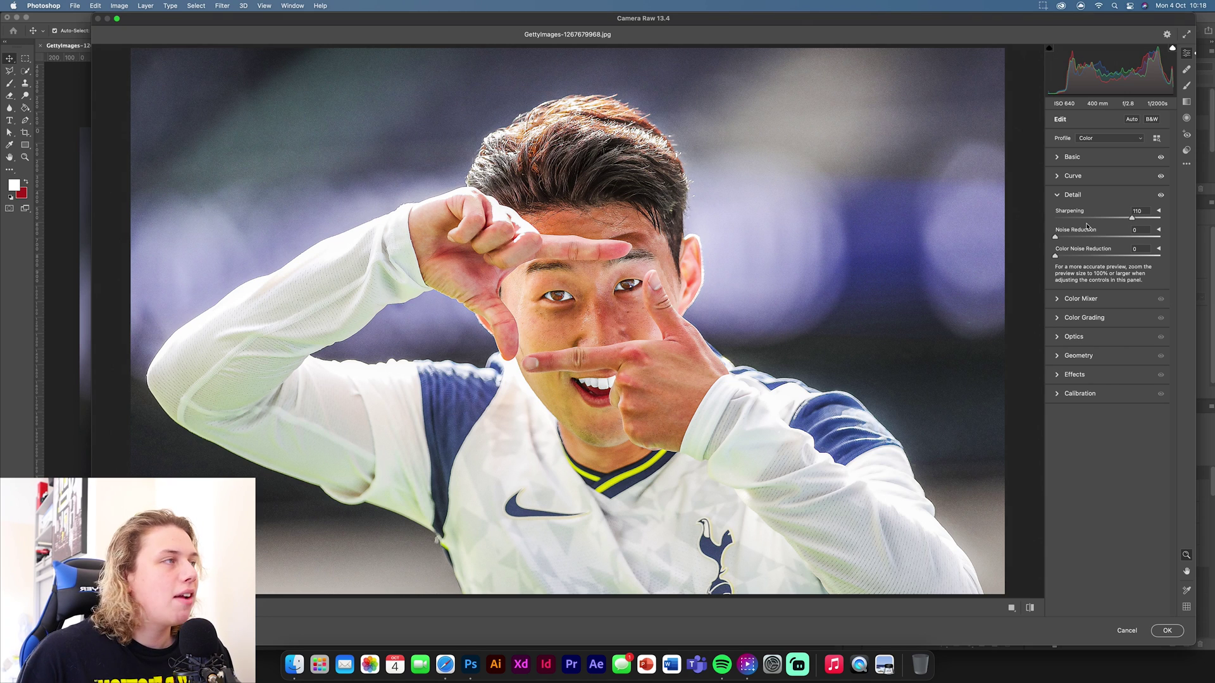
{"action": "left_click_drag", "start_coordinate": [1056, 239], "coordinate": [1085, 237]}
{"action": "left_click", "coordinate": [1087, 256]}
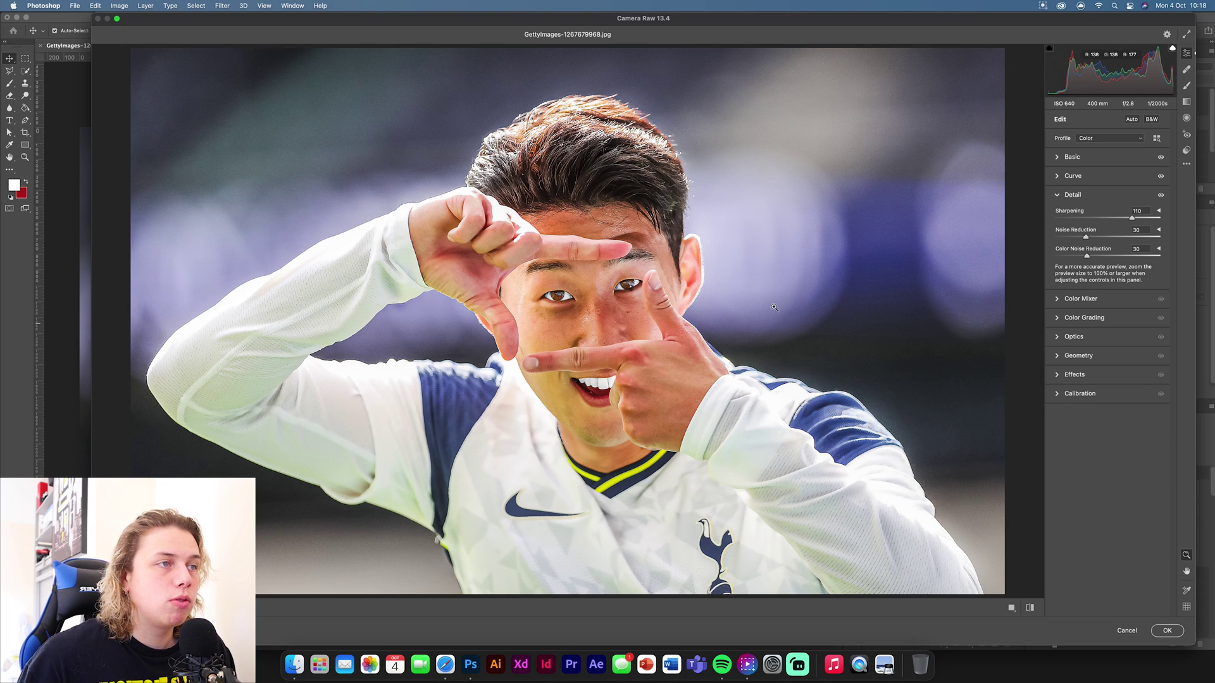
{"action": "left_click_drag", "start_coordinate": [1086, 237], "coordinate": [1072, 240]}
{"action": "left_click", "coordinate": [1072, 257]}
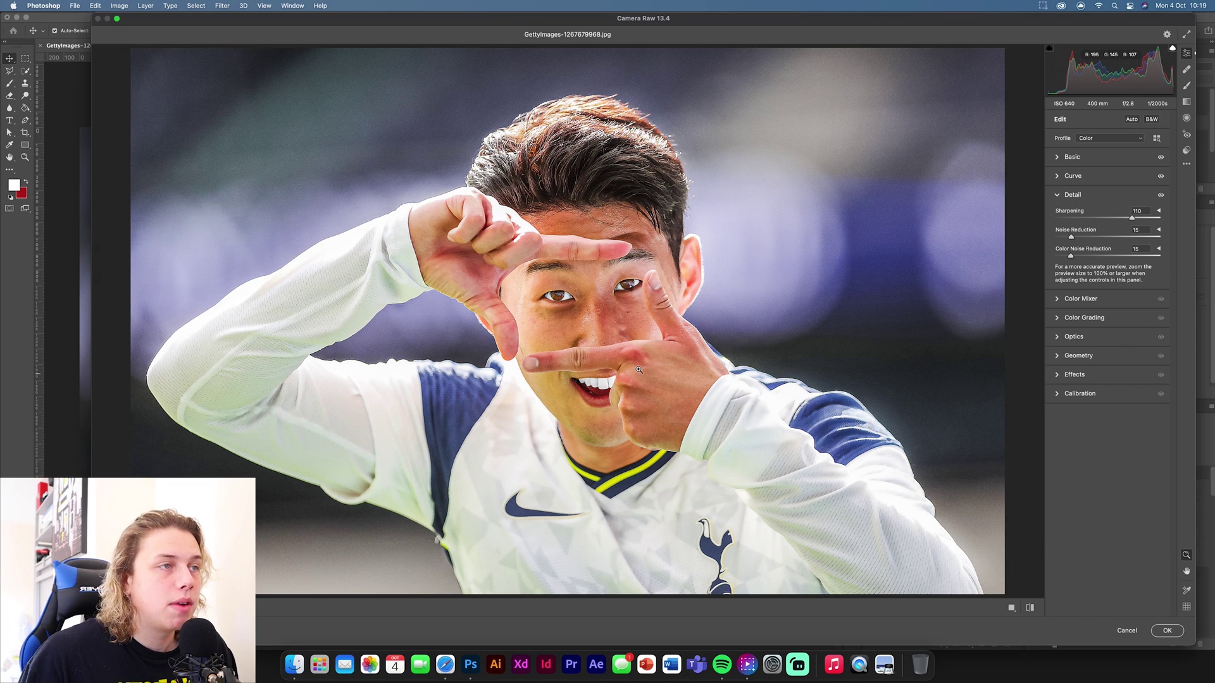
Shift the blues hue to -28 in the color mixer and fine-tune the oranges and yellows hues.
{"action": "left_click", "coordinate": [1073, 300]}
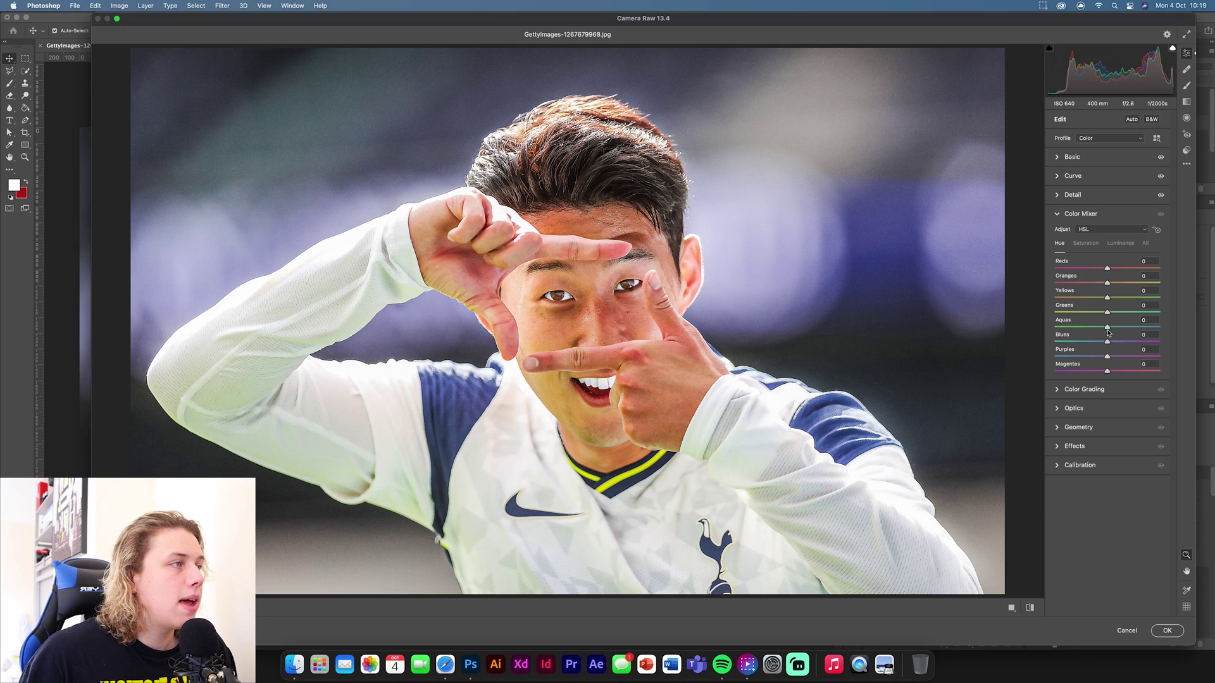
{"action": "left_click_drag", "start_coordinate": [1107, 348], "coordinate": [1093, 347]}
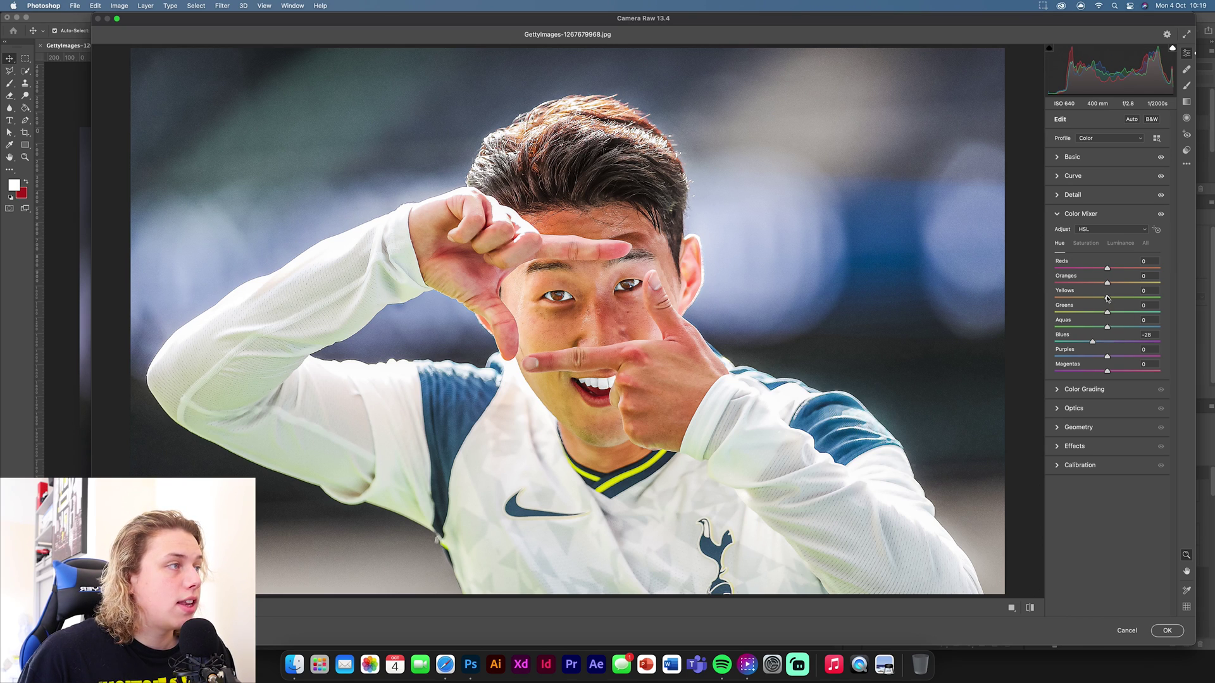
{"action": "mouse_move", "coordinate": [1107, 285]}
{"action": "left_mouse_down"}
{"action": "mouse_move", "coordinate": [1086, 289]}
{"action": "mouse_move", "coordinate": [1110, 290]}
{"action": "left_mouse_up"}
{"action": "left_click_drag", "start_coordinate": [1107, 298], "coordinate": [1100, 273]}
Raise the color mixer saturation of reds to +5, oranges to +6, aquas to +35 and blues to +14.
{"action": "left_click", "coordinate": [1086, 243]}
{"action": "left_click_drag", "start_coordinate": [1110, 269], "coordinate": [1110, 269]}
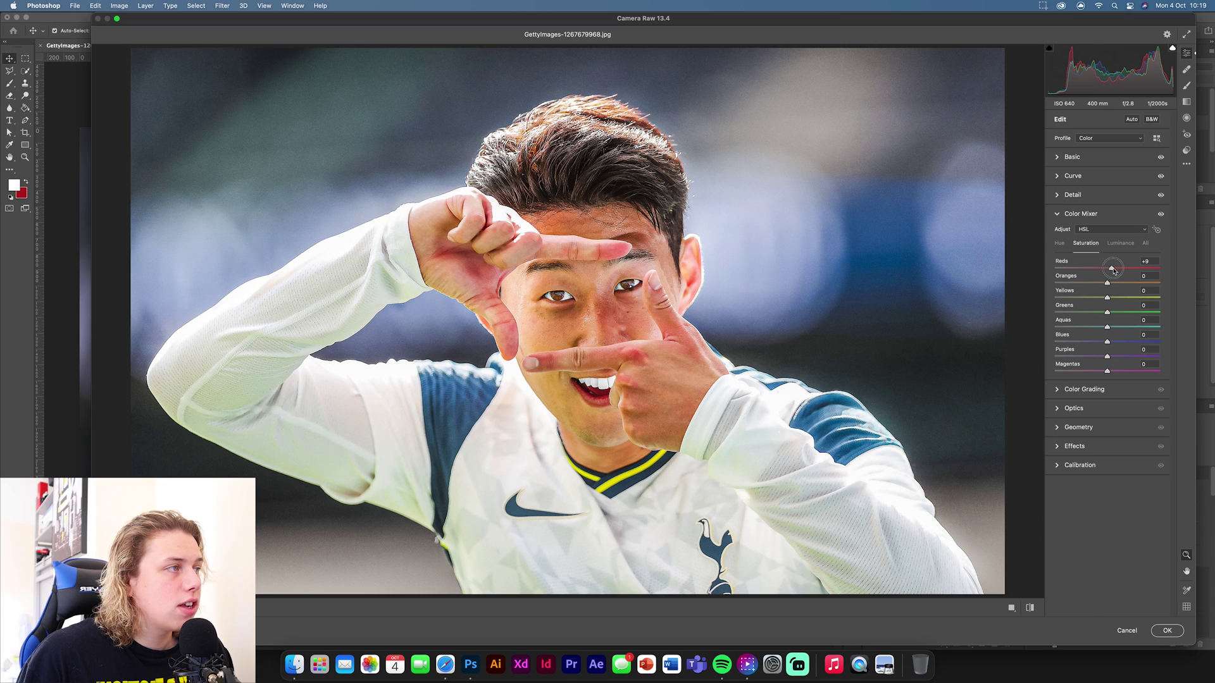
{"action": "left_click", "coordinate": [1111, 283]}
{"action": "mouse_move", "coordinate": [1108, 329]}
{"action": "left_mouse_down"}
{"action": "mouse_move", "coordinate": [1125, 327]}
{"action": "mouse_move", "coordinate": [1115, 343]}
{"action": "left_mouse_up"}
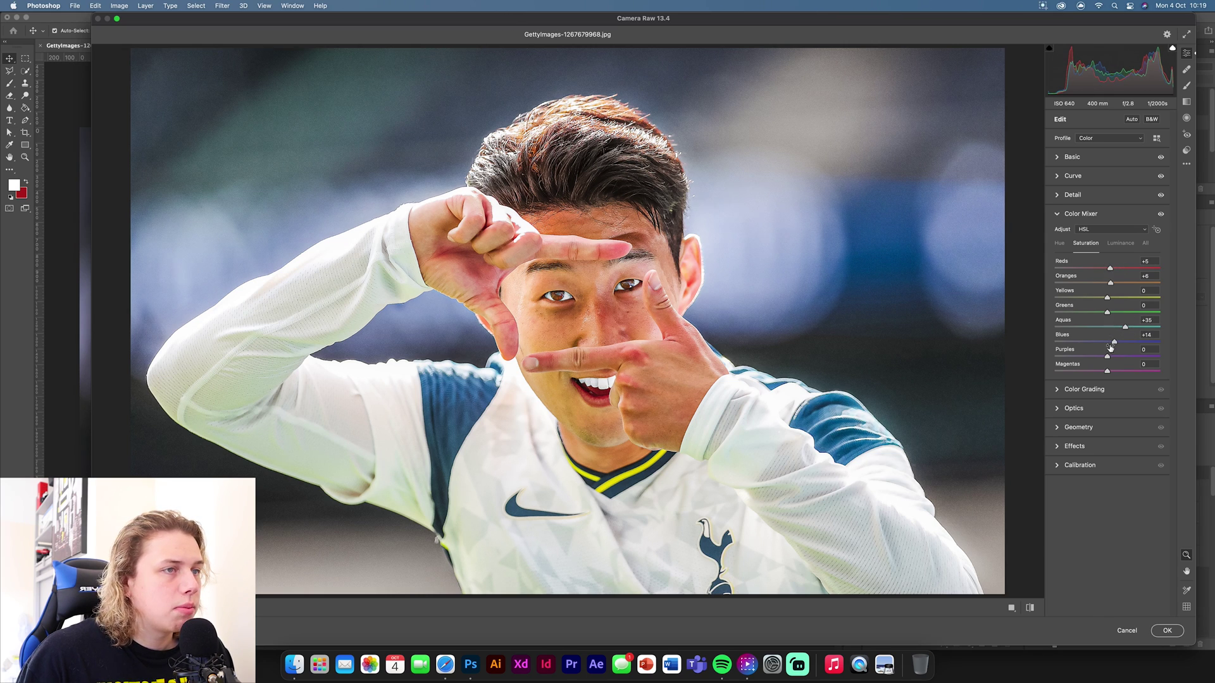
Grade the midtones to hue 161, saturation 8, the shadows slightly teal, and the highlights to hue 41, saturation 19.
{"action": "left_click", "coordinate": [1084, 389]}
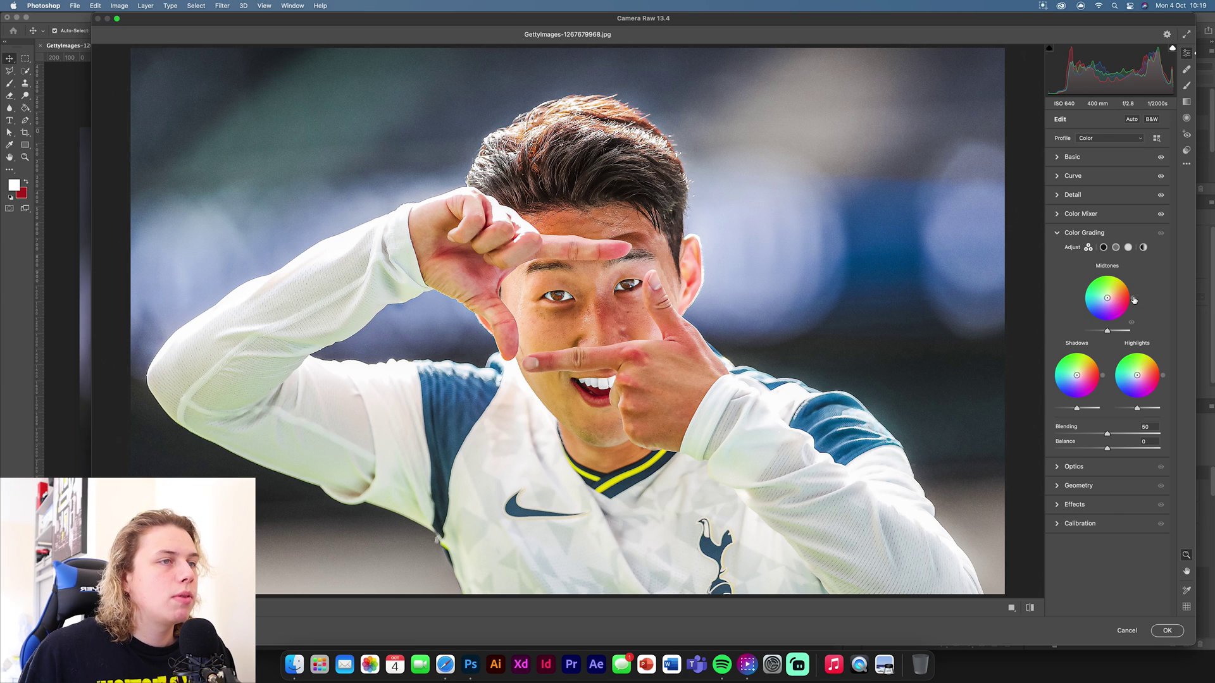
{"action": "mouse_move", "coordinate": [1107, 298]}
{"action": "left_mouse_down"}
{"action": "mouse_move", "coordinate": [1089, 292]}
{"action": "mouse_move", "coordinate": [1106, 297]}
{"action": "left_mouse_up"}
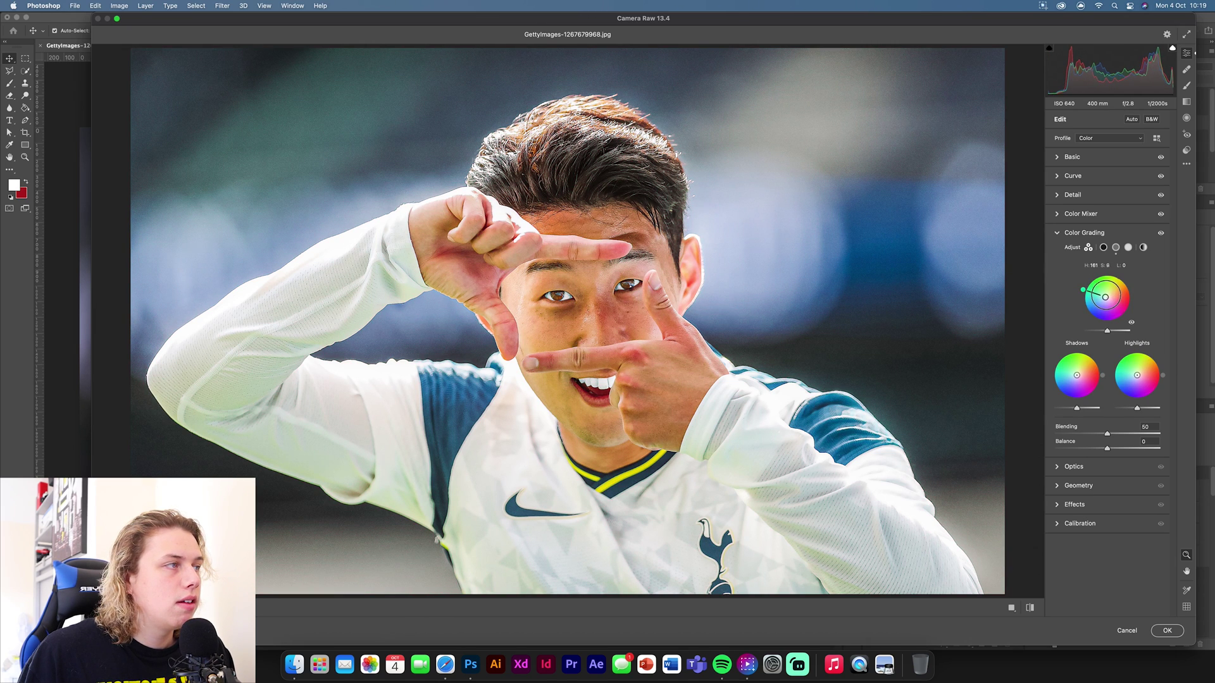
{"action": "left_click_drag", "start_coordinate": [1077, 375], "coordinate": [1157, 358]}
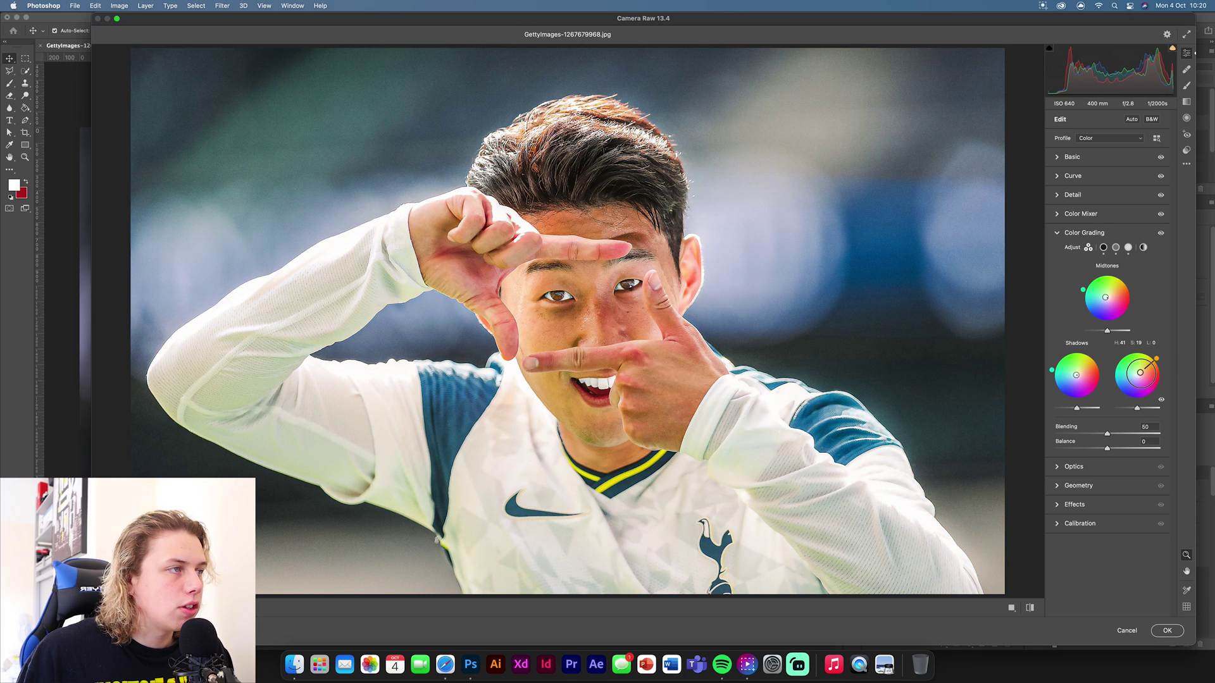
Add a dark vignette of about -11 with the Highlight Priority style and leave the grain at 0.
{"action": "left_click", "coordinate": [1066, 492]}
{"action": "left_click", "coordinate": [1057, 271]}
{"action": "left_click", "coordinate": [1074, 289]}
{"action": "mouse_move", "coordinate": [1056, 313]}
{"action": "left_mouse_down"}
{"action": "mouse_move", "coordinate": [1072, 315]}
{"action": "mouse_move", "coordinate": [1050, 316]}
{"action": "left_mouse_up"}
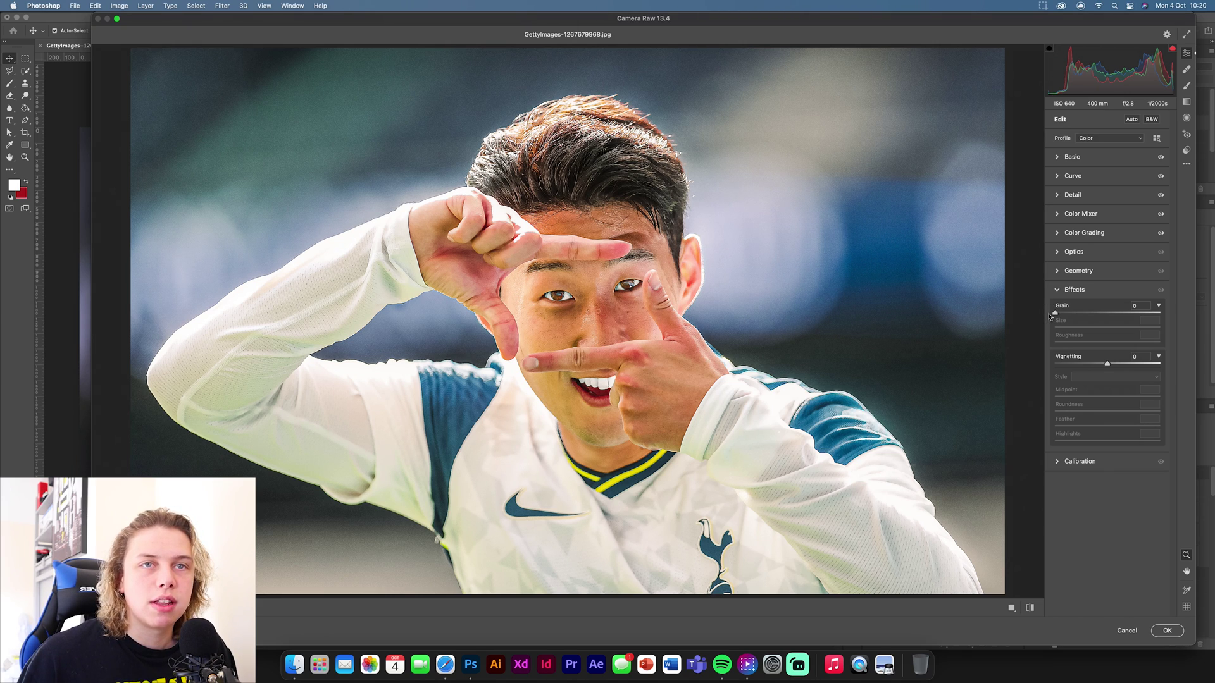
{"action": "left_click_drag", "start_coordinate": [1107, 364], "coordinate": [1102, 365]}
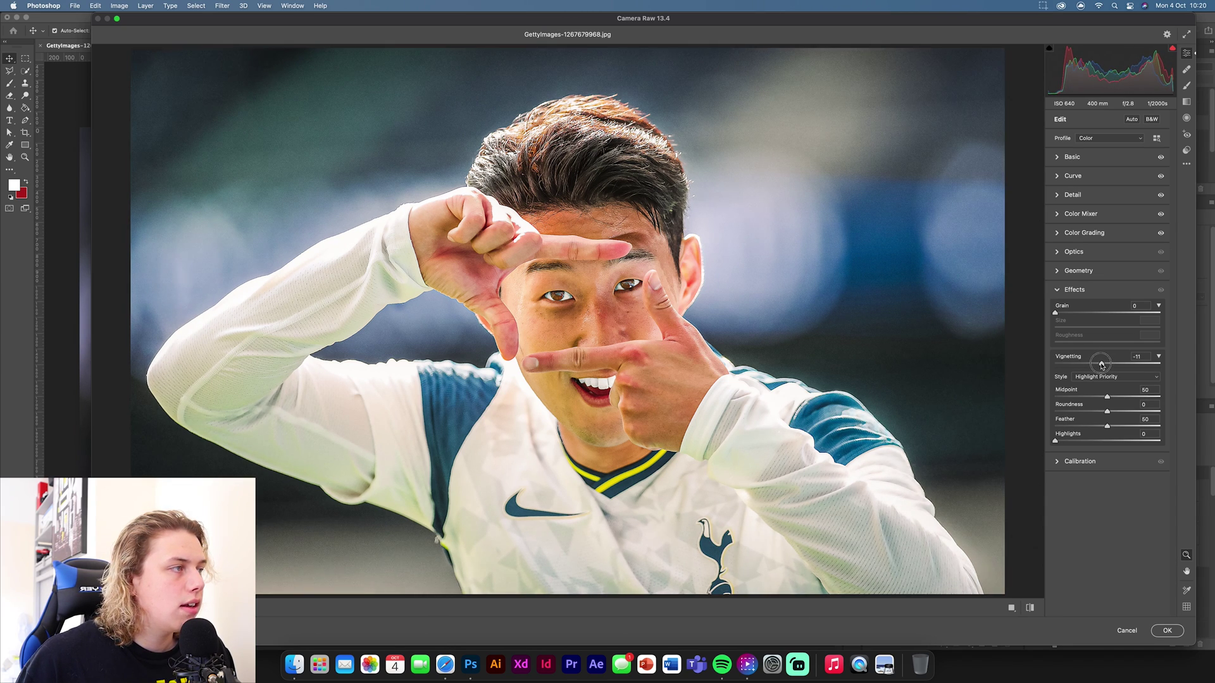
Calibrate the colours with blue primary saturation at +11 and red primary saturation at +9.
{"action": "left_click", "coordinate": [1065, 462]}
{"action": "left_click_drag", "start_coordinate": [1107, 493], "coordinate": [1115, 494]}
{"action": "left_click_drag", "start_coordinate": [1108, 403], "coordinate": [1112, 403]}
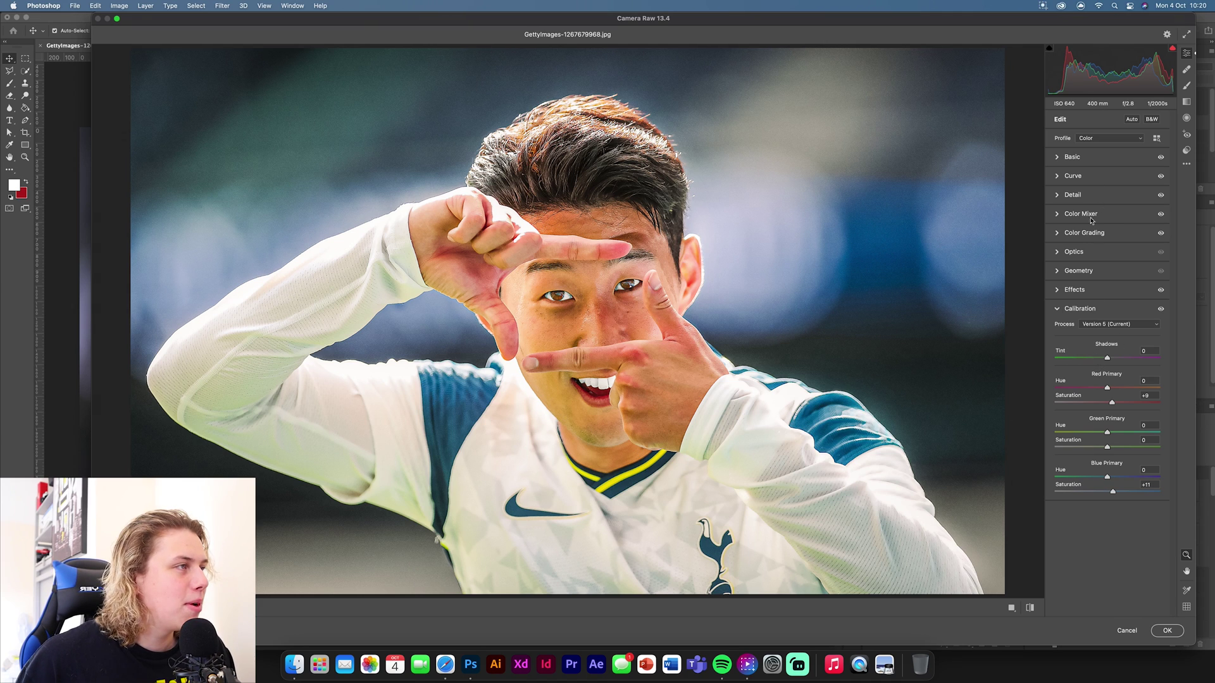
{"action": "left_click", "coordinate": [1079, 309]}
Refine the basic adjustments to texture +59, clarity +15, dehaze +9, exposure +0.30 and vibrance -10.
{"action": "left_click", "coordinate": [1063, 158]}
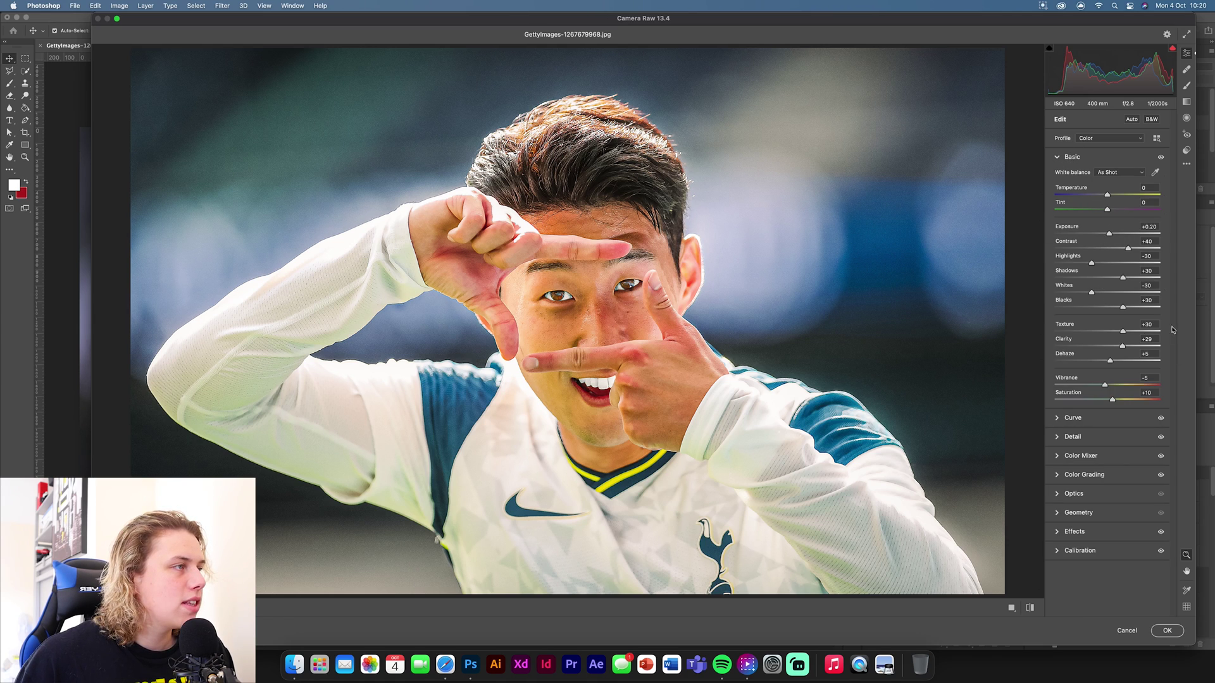
{"action": "left_click_drag", "start_coordinate": [1112, 363], "coordinate": [1139, 336]}
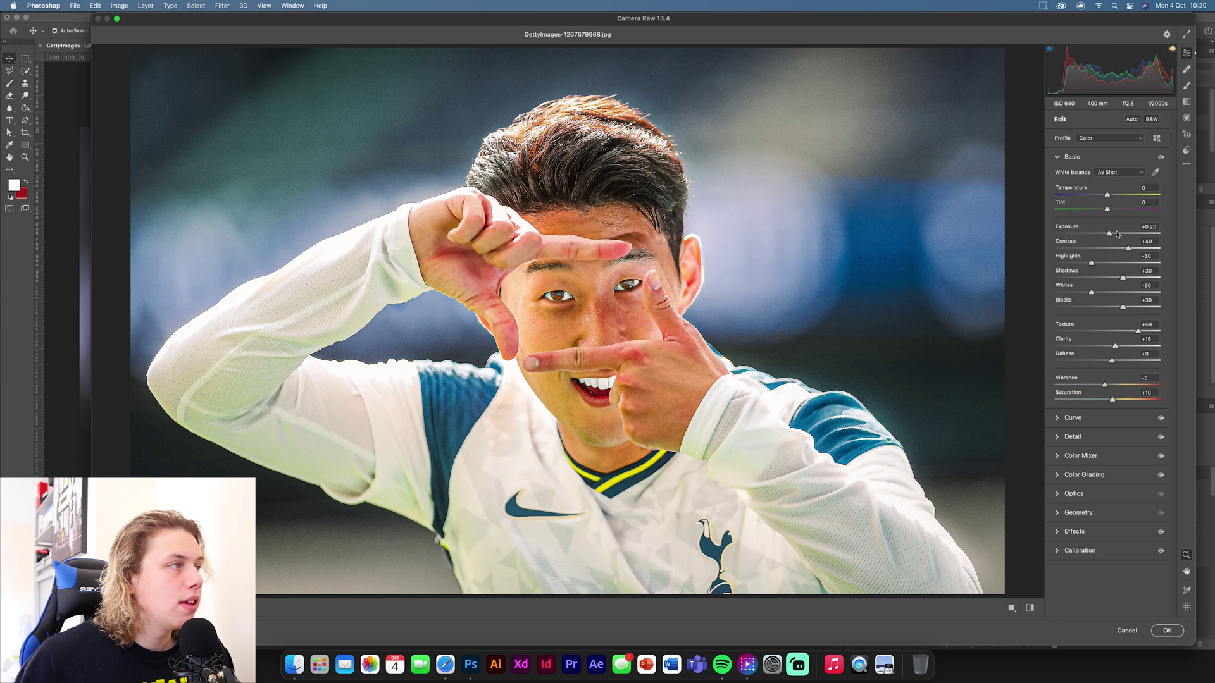
{"action": "left_click_drag", "start_coordinate": [1109, 233], "coordinate": [1128, 251]}
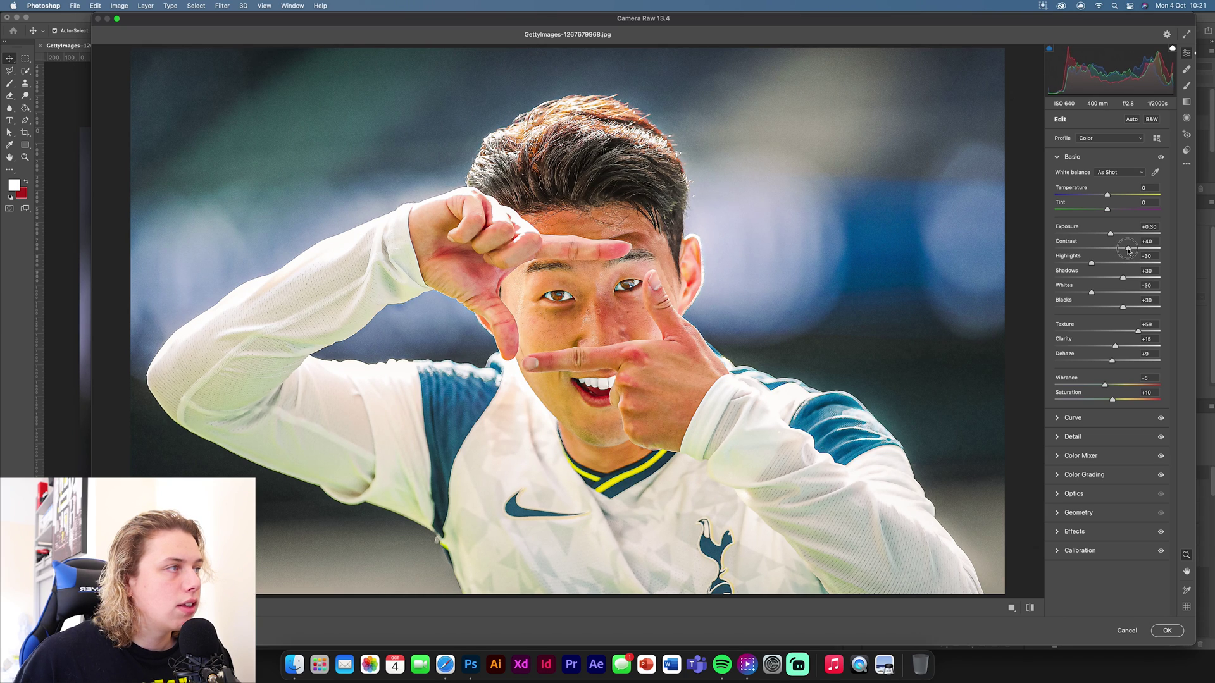
{"action": "left_click_drag", "start_coordinate": [1108, 387], "coordinate": [1104, 388]}
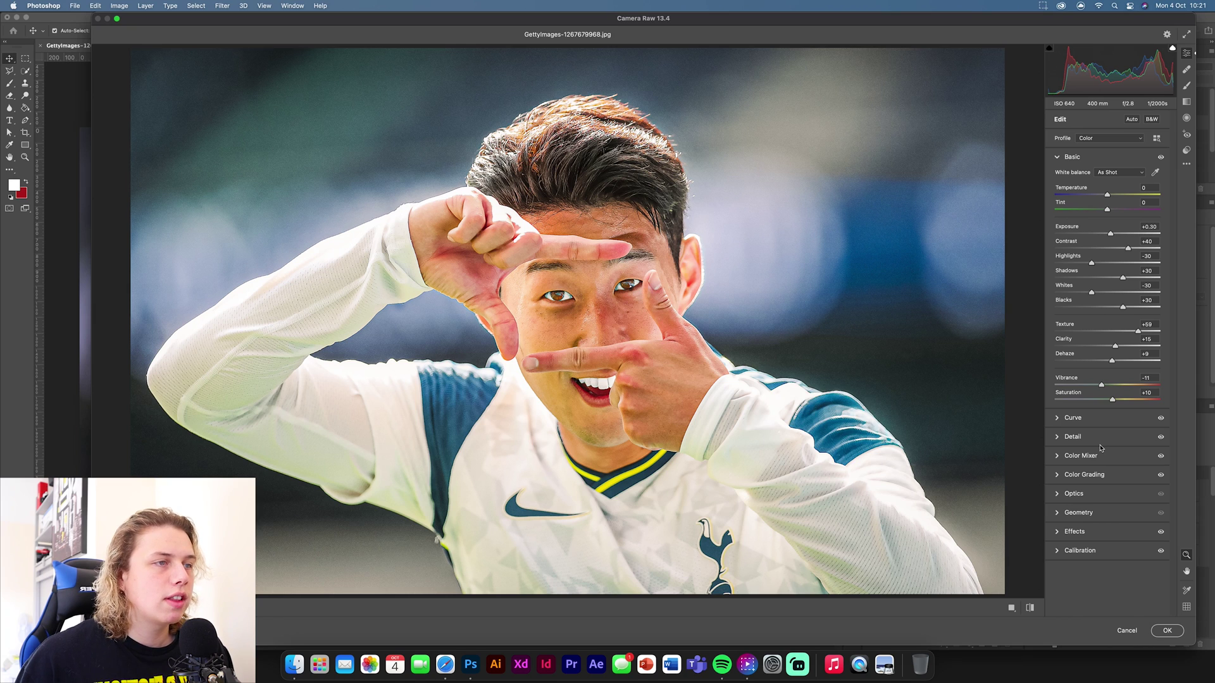
{"action": "left_click_drag", "start_coordinate": [1101, 384], "coordinate": [1106, 388]}
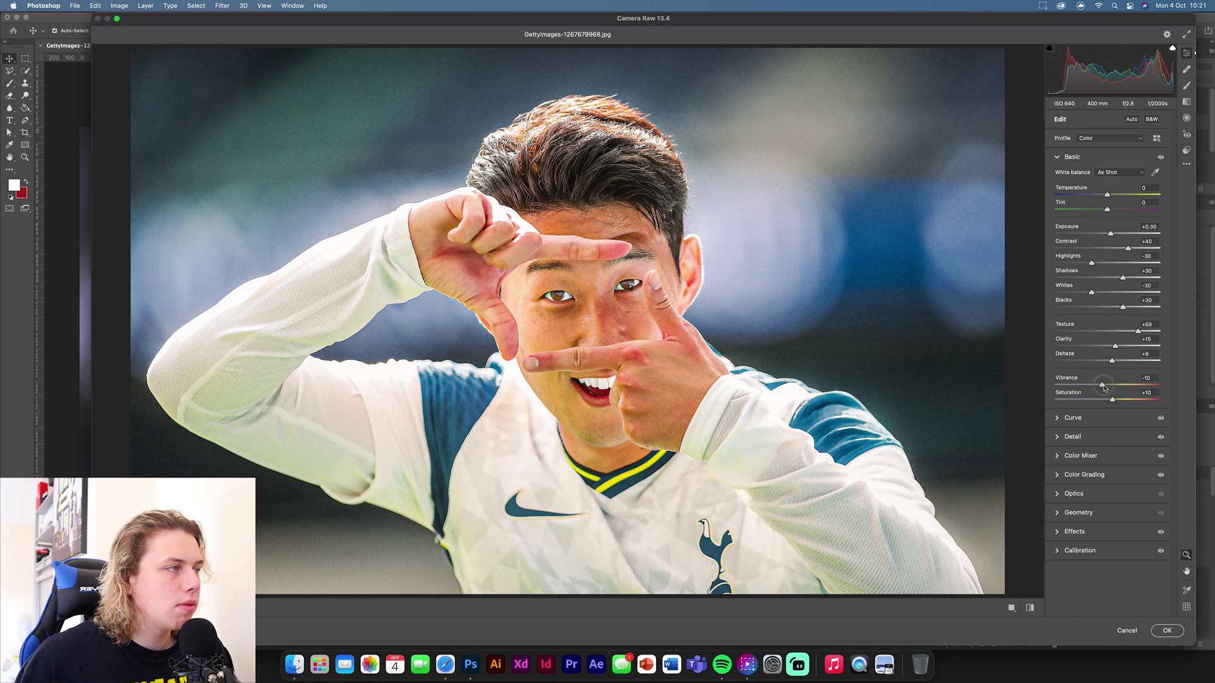
Commit the Camera Raw filter after a side-by-side before and after check, and compare the photo with the filter hidden and shown.
{"action": "left_click", "coordinate": [1013, 608]}
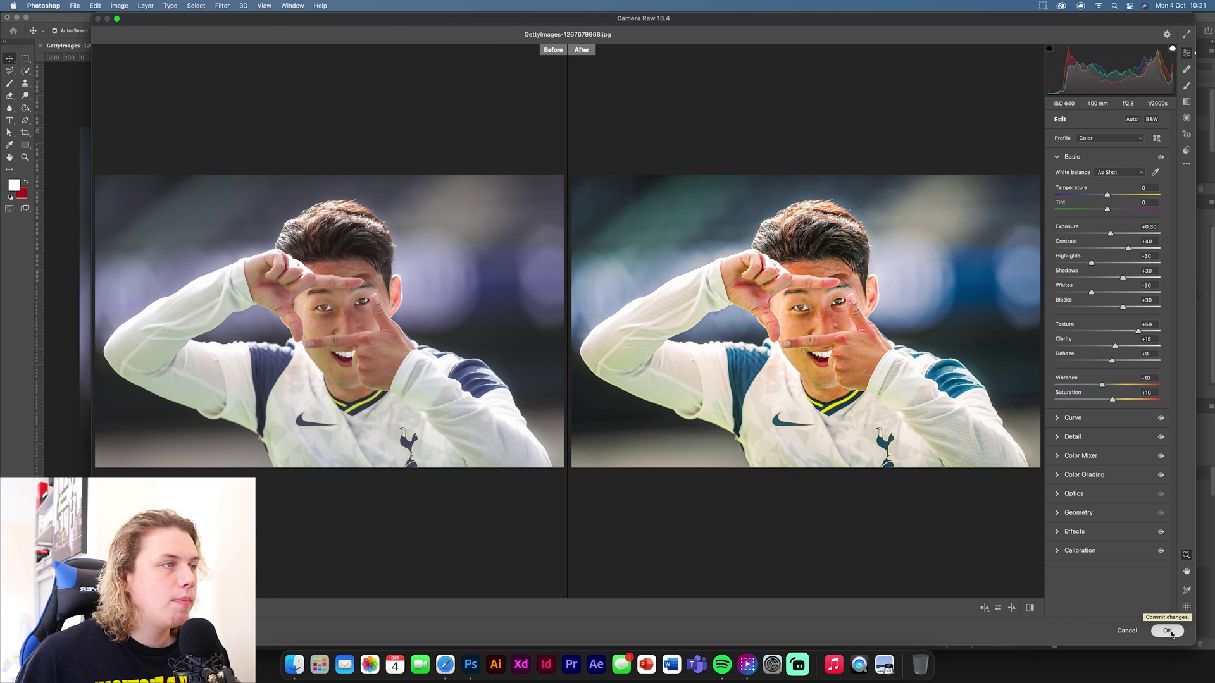
{"action": "key", "text": "Return"}
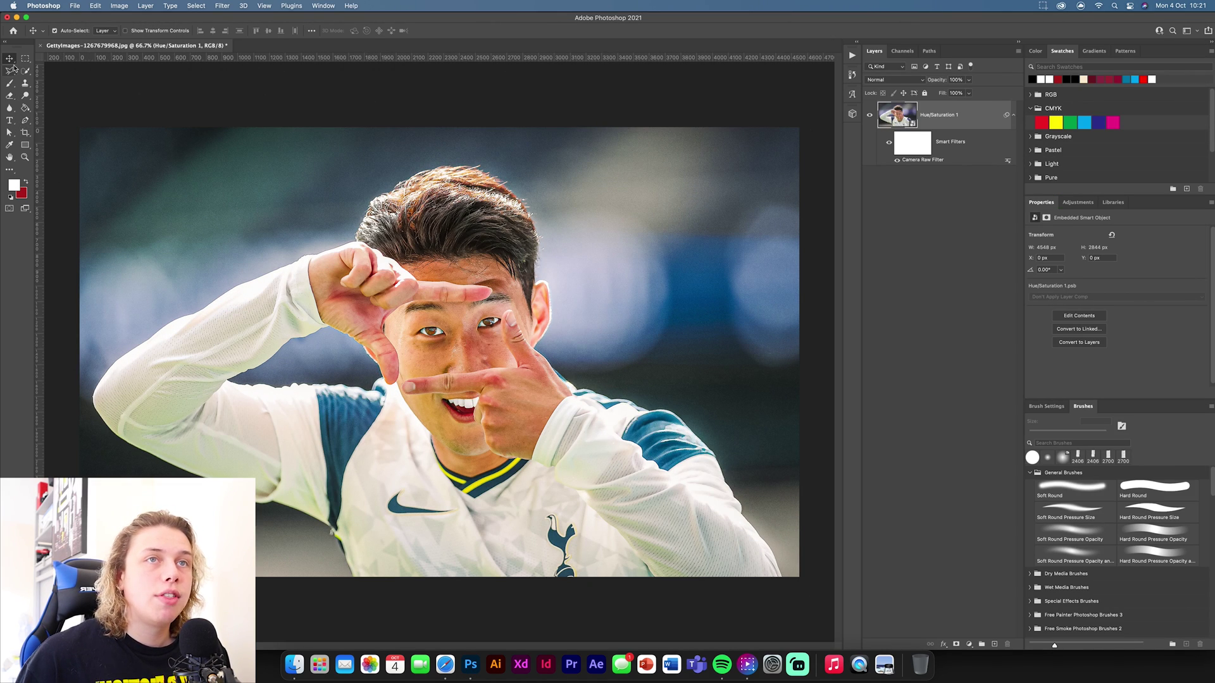
{"action": "left_click", "coordinate": [896, 161]}
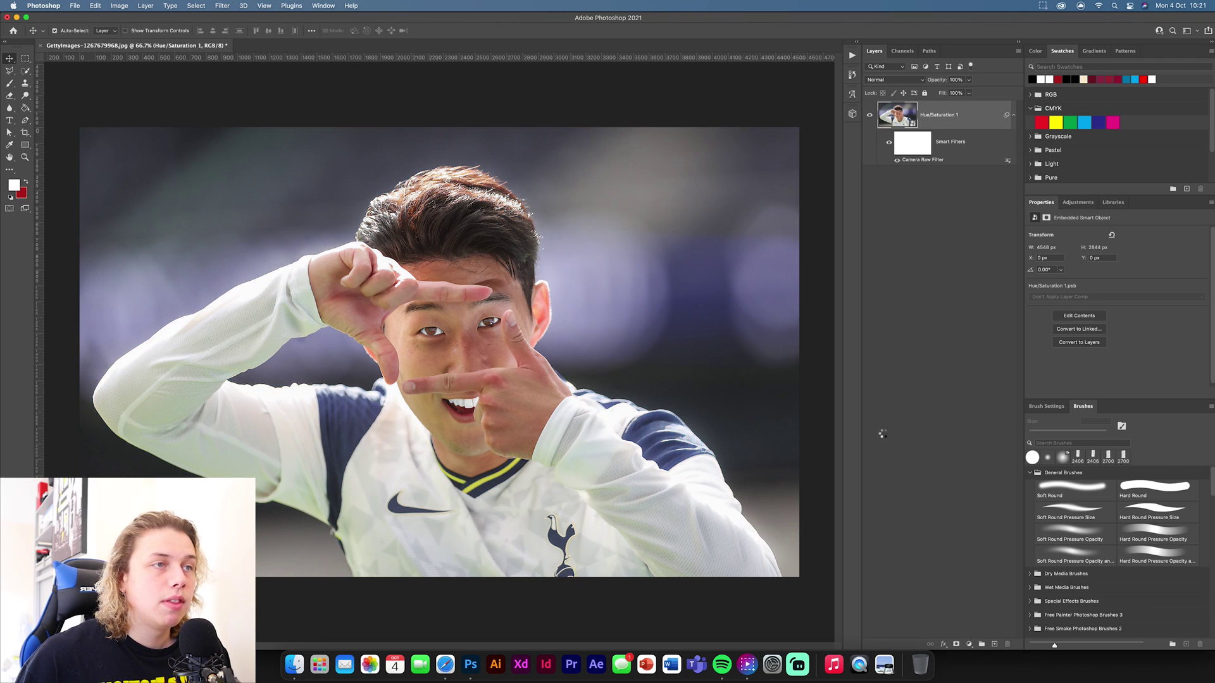
{"action": "key", "text": "super+z"}
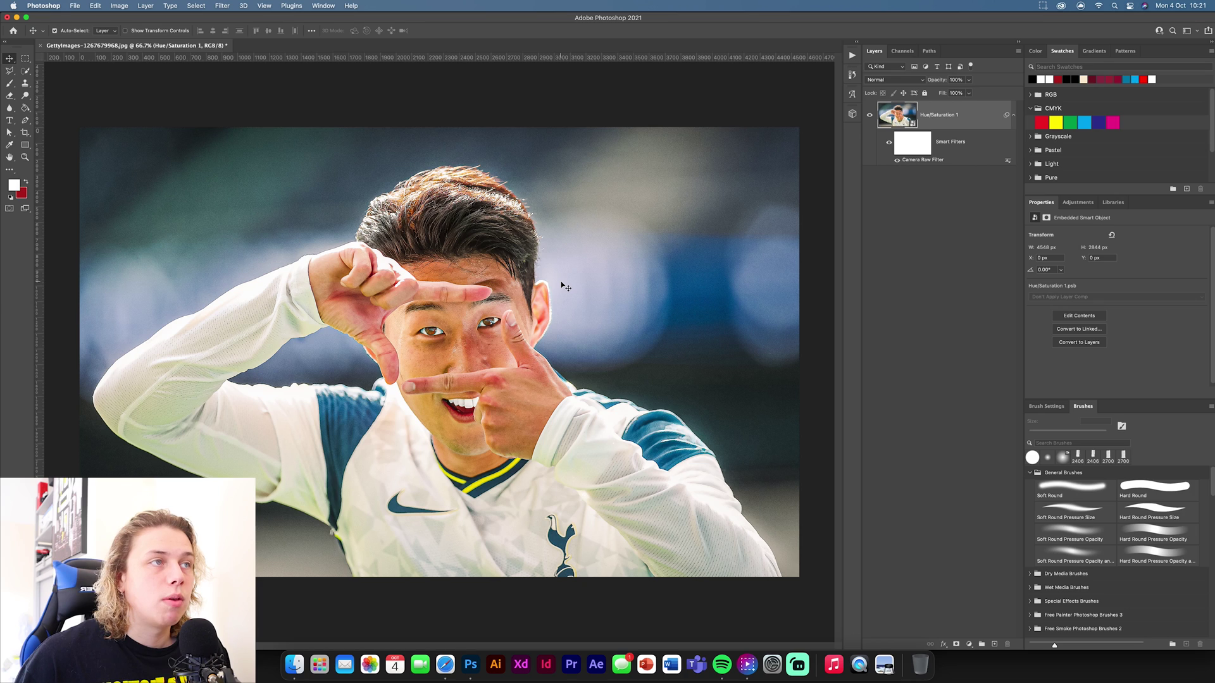